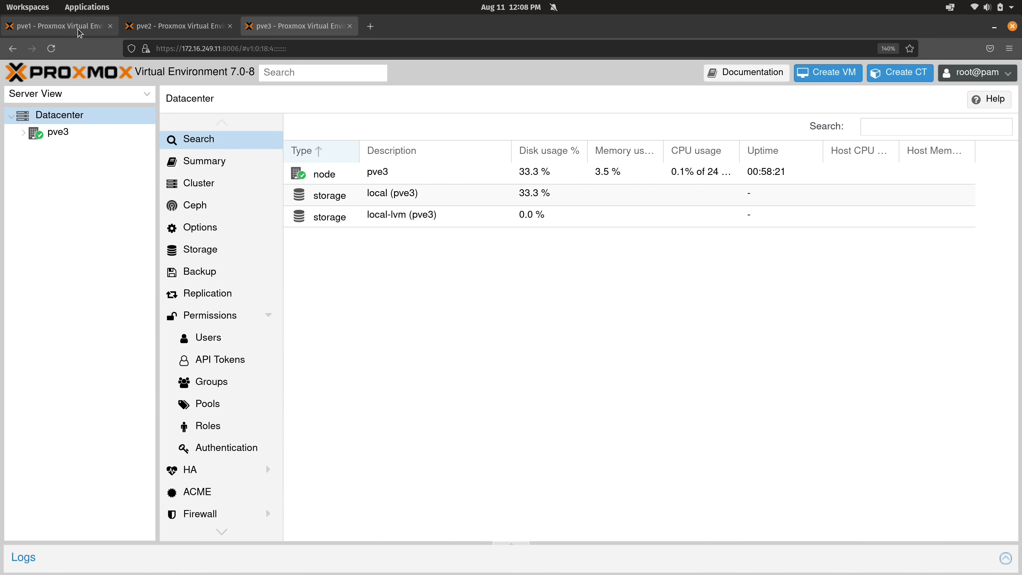
# Compare the pve2 and pve3 node interfaces, then return to pve1's pve-backups storage view
pyautogui.click(79, 32)
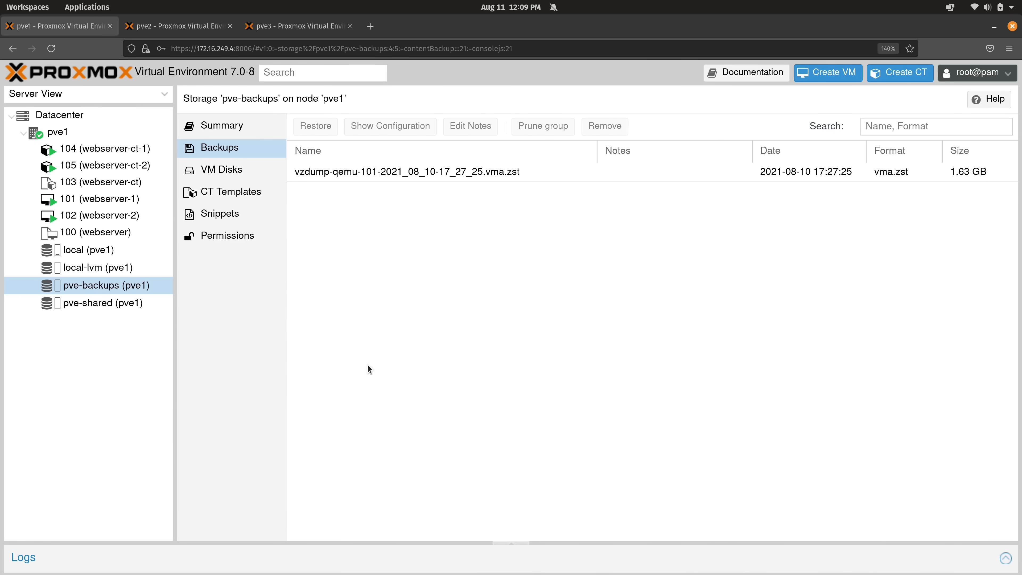
pyautogui.click(208, 26)
pyautogui.click(285, 31)
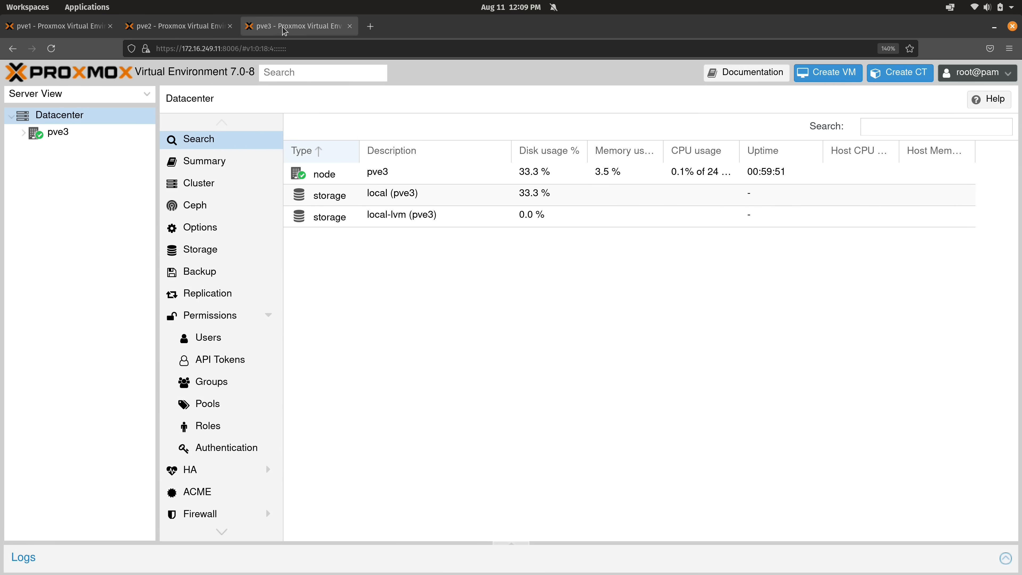
pyautogui.click(177, 29)
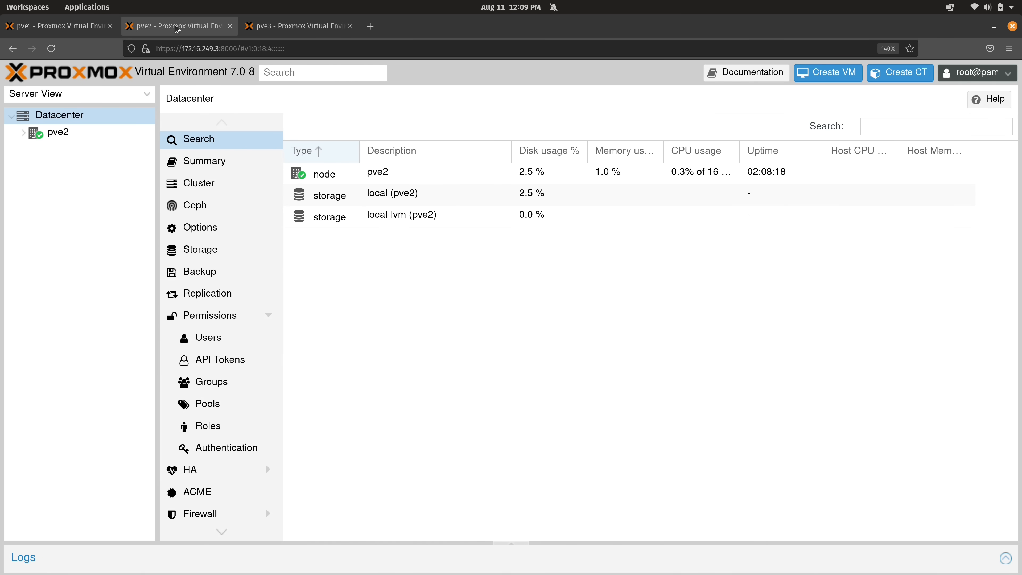
pyautogui.click(294, 27)
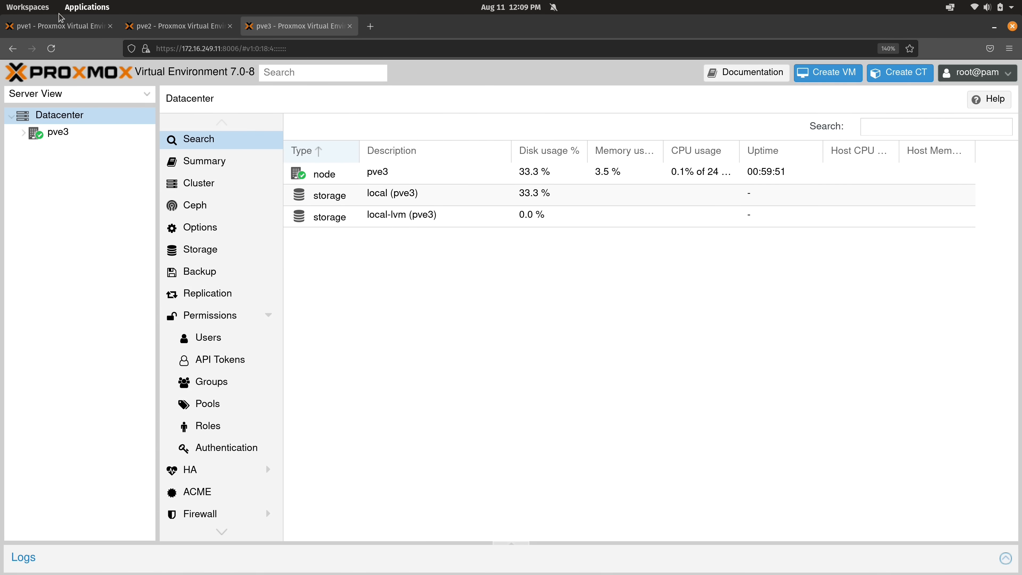
pyautogui.click(60, 25)
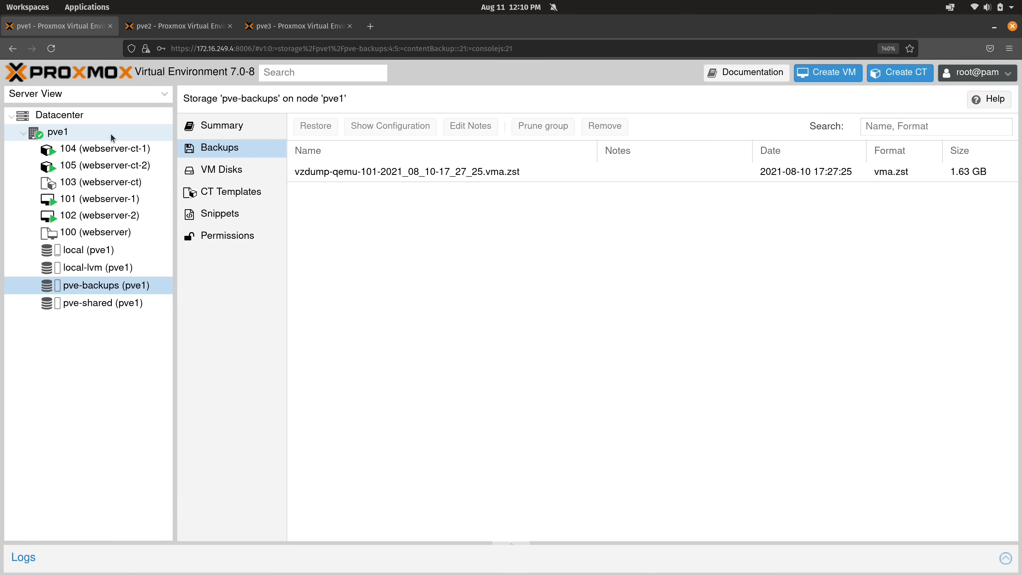
# Inspect pve1's vmbr0 and vmbr1 bridges in its network list, then move to pve2
pyautogui.click(83, 133)
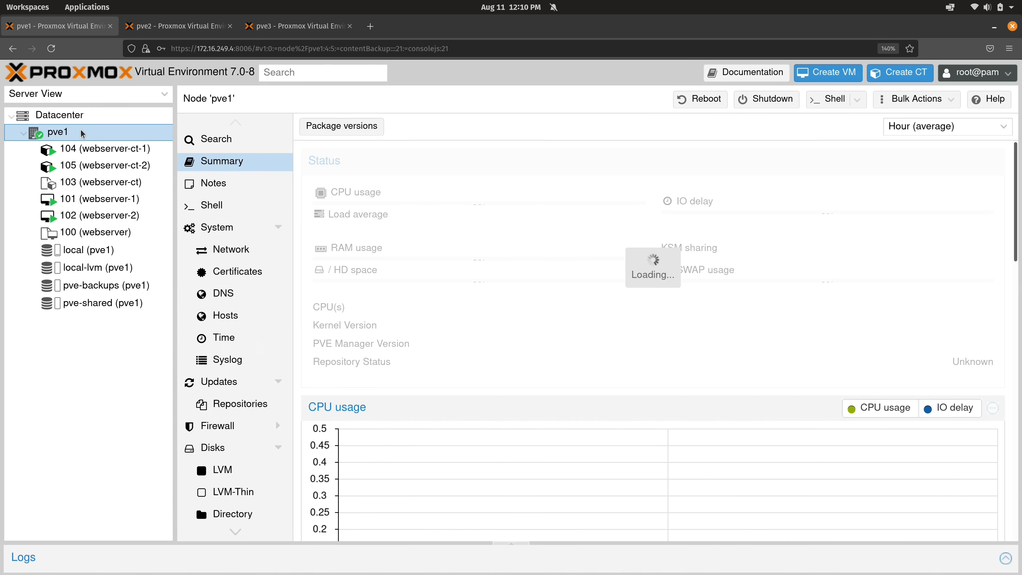
pyautogui.click(238, 253)
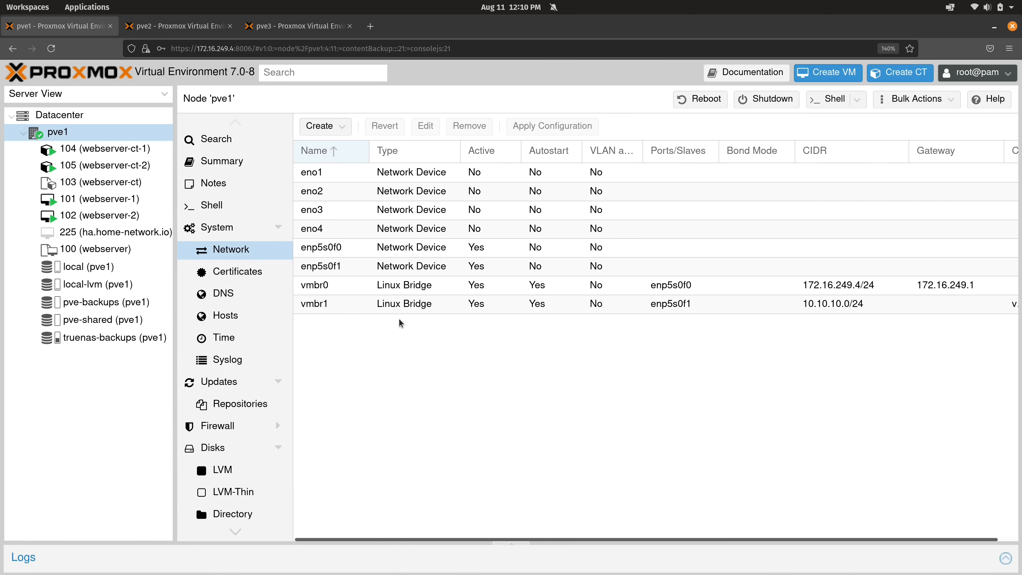
pyautogui.click(373, 291)
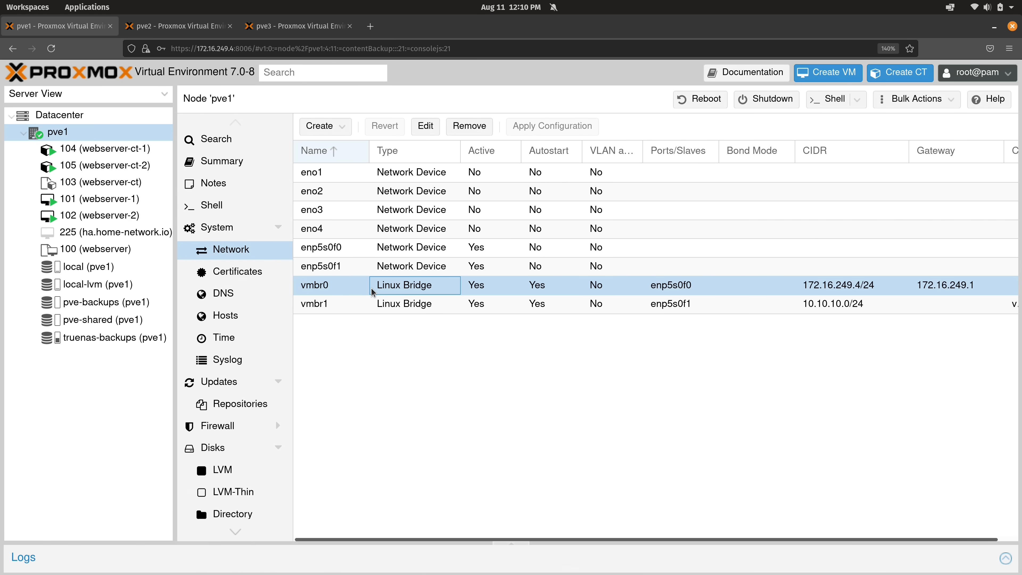
pyautogui.click(383, 310)
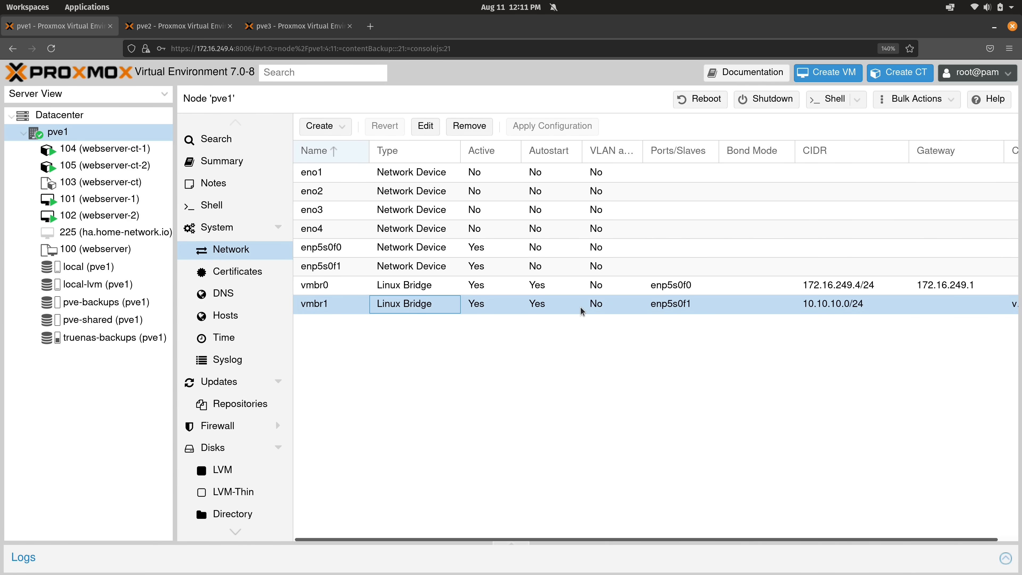
pyautogui.click(517, 290)
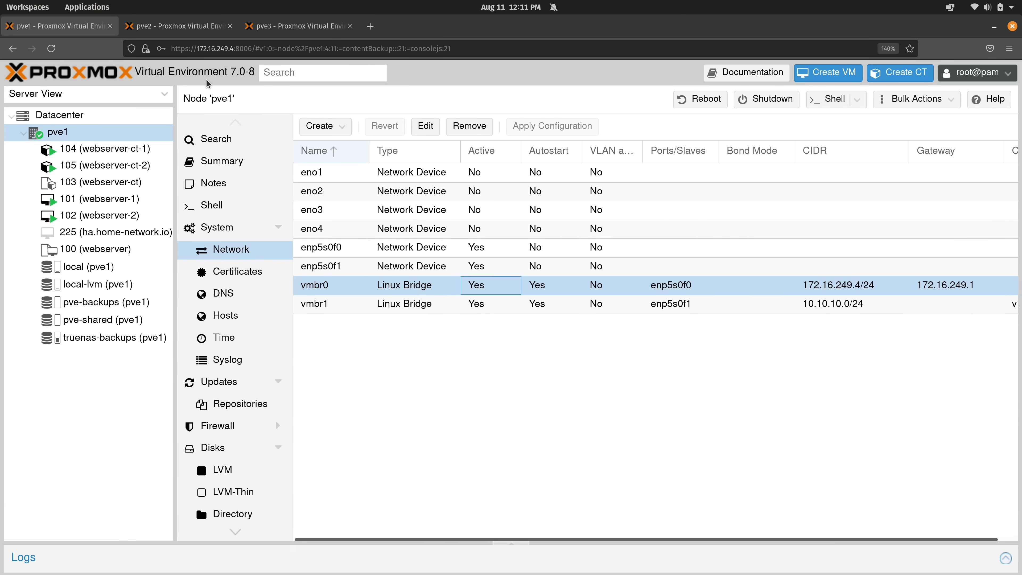
pyautogui.click(180, 33)
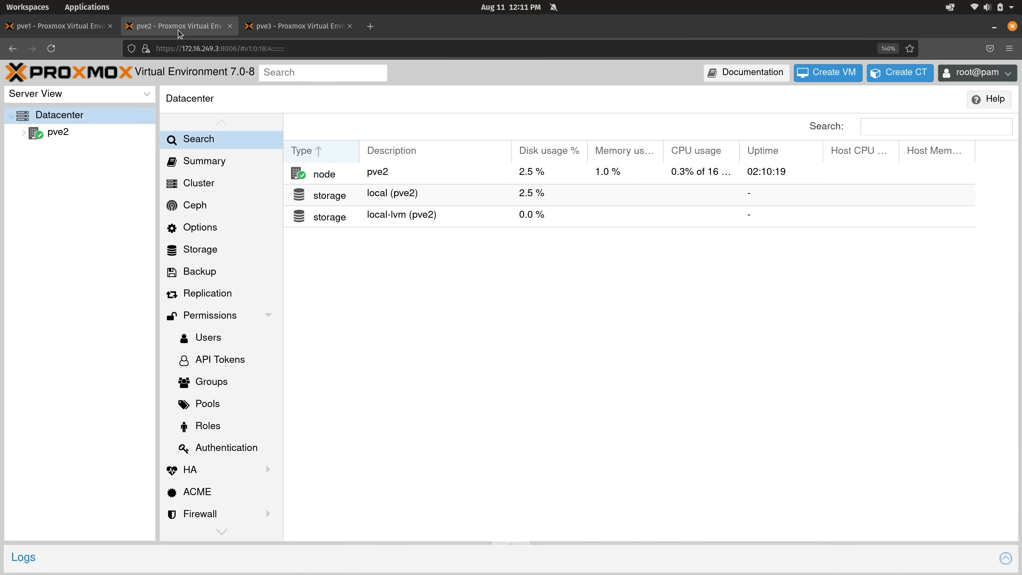
# Review the network lists of pve2 and pve3, where pve3 has only vmbr0 at 172.16.249.11/24
pyautogui.click(53, 135)
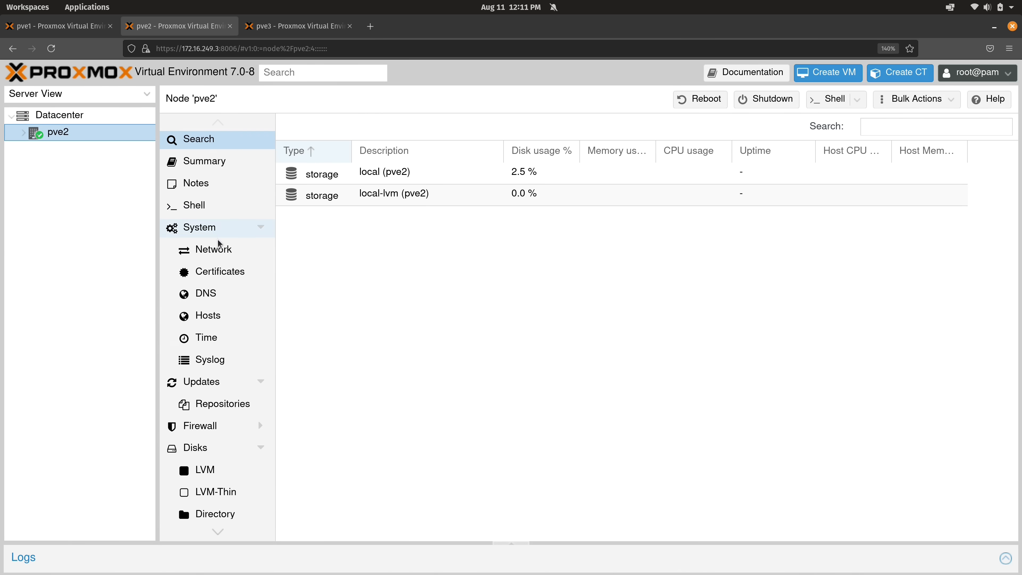
pyautogui.click(217, 250)
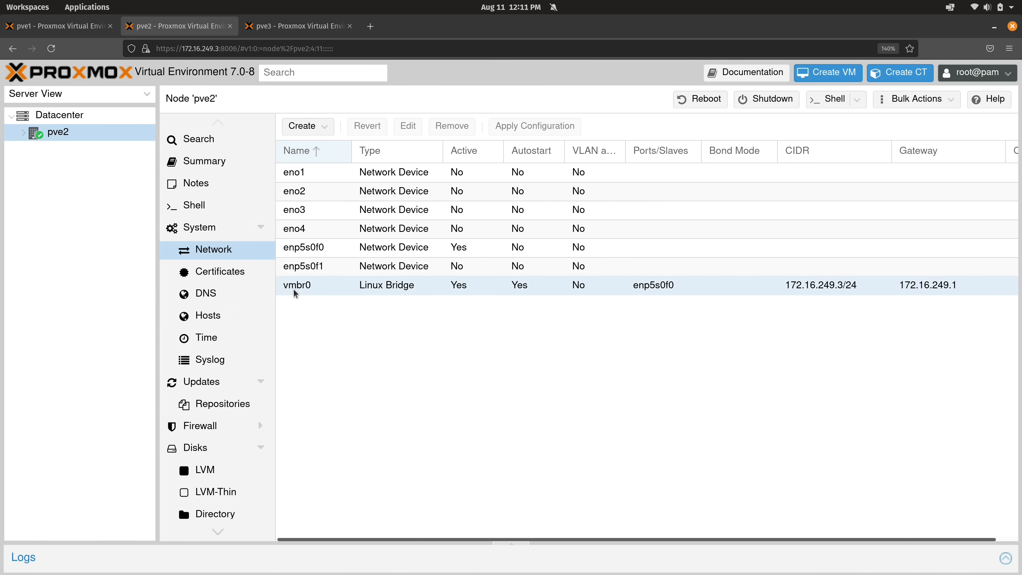
pyautogui.click(295, 27)
pyautogui.click(82, 133)
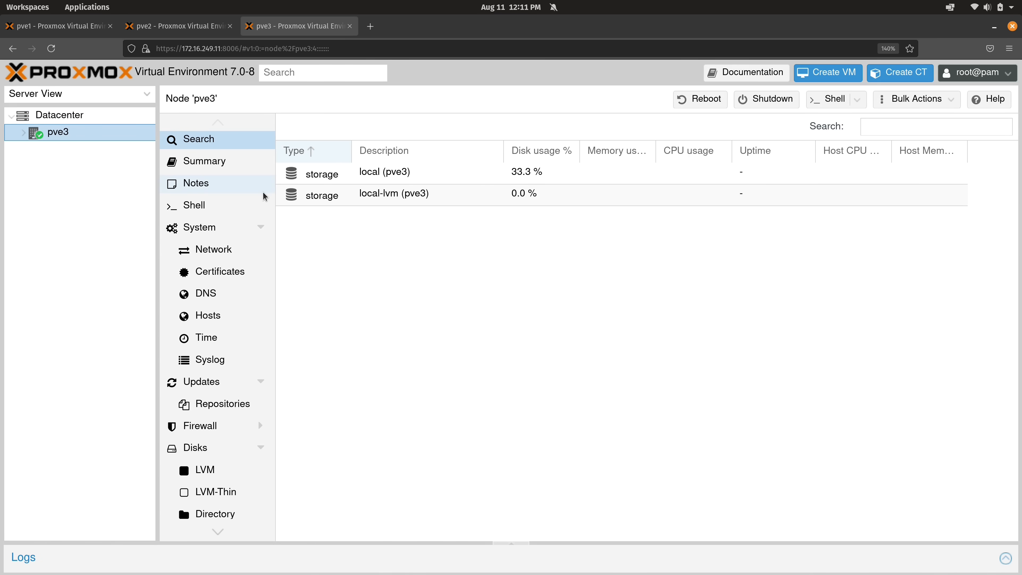
pyautogui.click(237, 257)
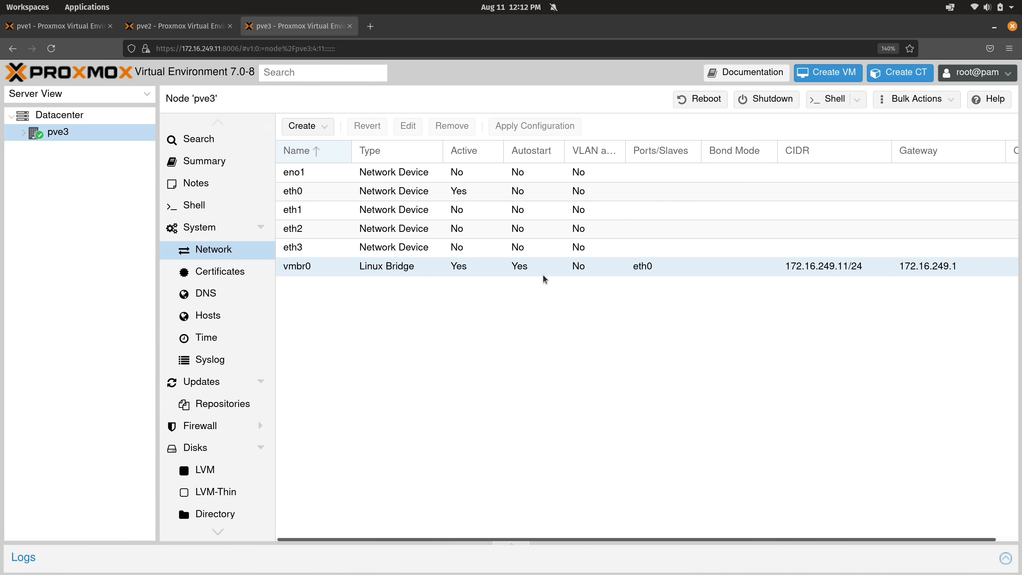
# View pve1's vmbr0 and vmbr1 settings without changes, copying vmbr1's 10.10.10.0/24 address
pyautogui.hotkey('ctrl', '1')
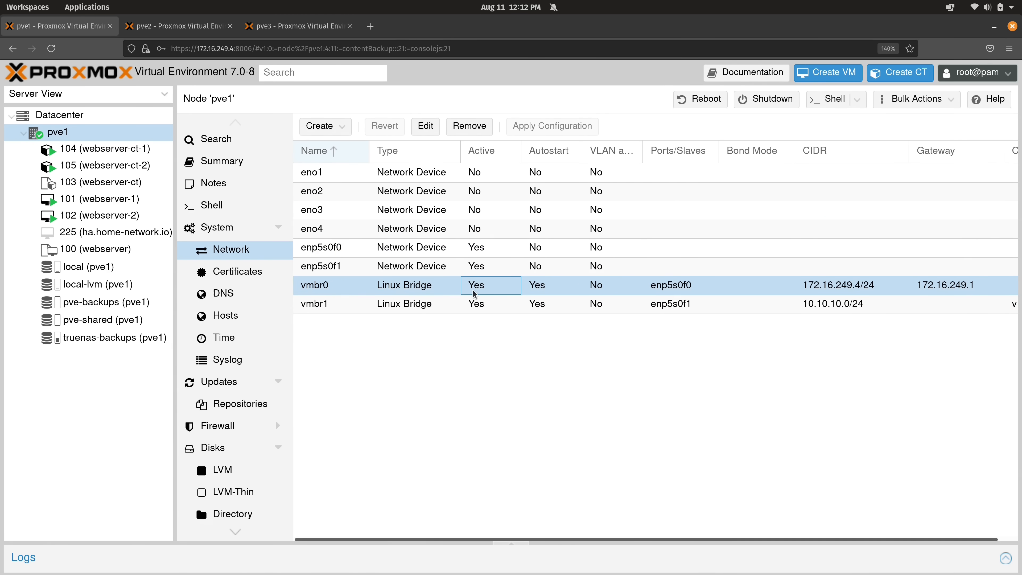
pyautogui.click(425, 126)
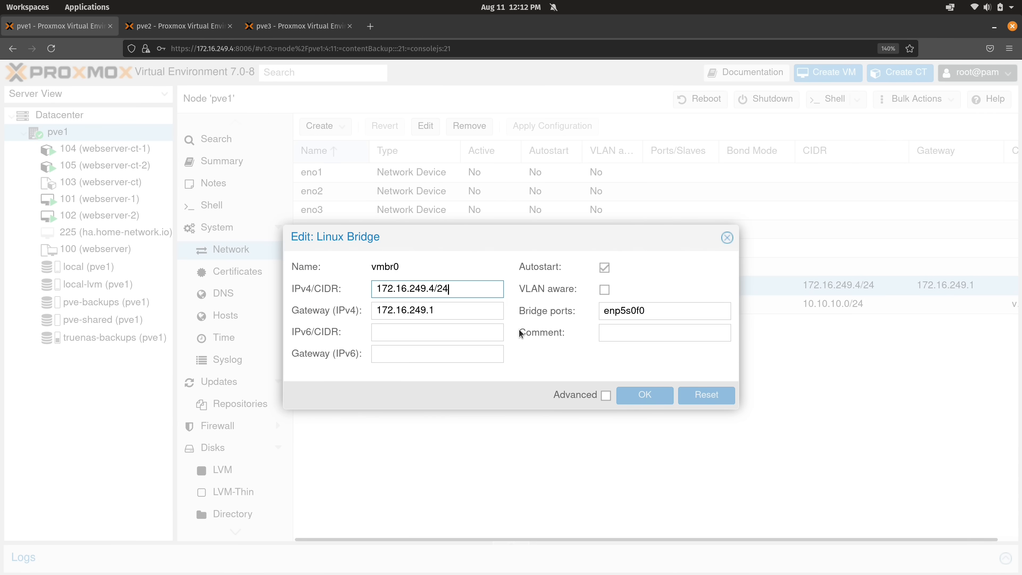
pyautogui.click(728, 238)
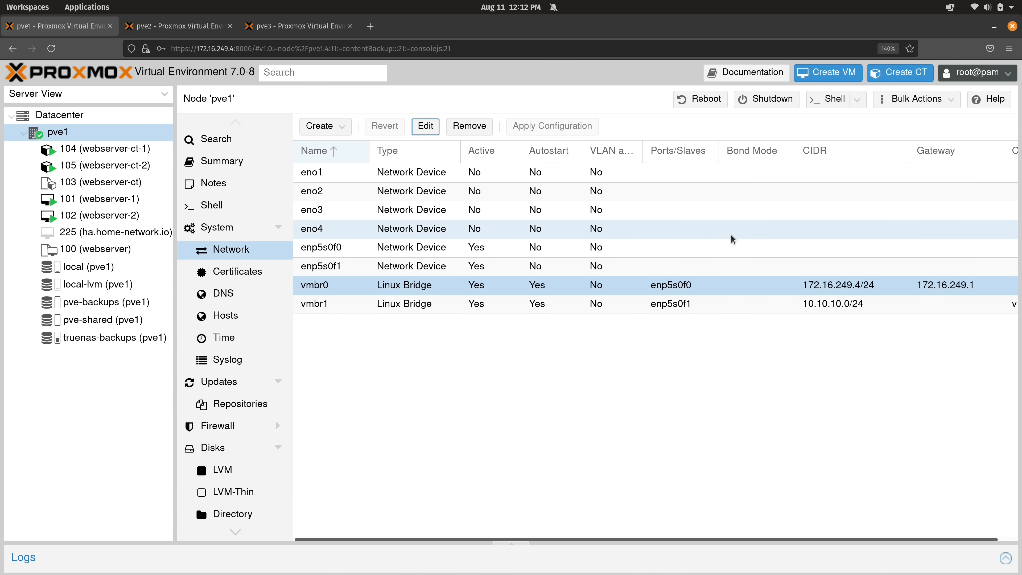
pyautogui.click(633, 304)
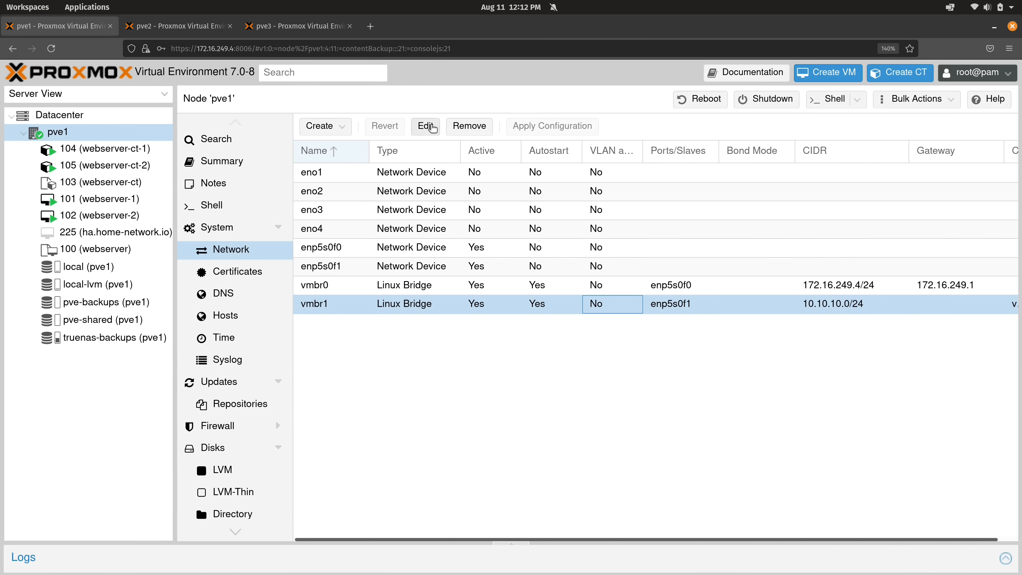
pyautogui.click(430, 126)
pyautogui.moveTo(464, 290); pyautogui.dragTo(370, 284)
pyautogui.hotkey('ctrl', 'c')
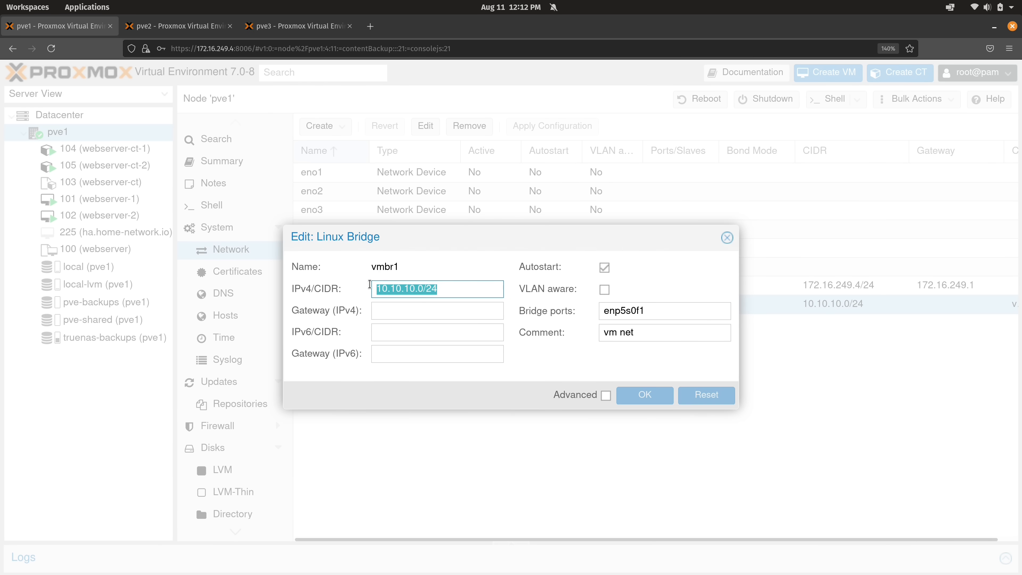
pyautogui.click(726, 241)
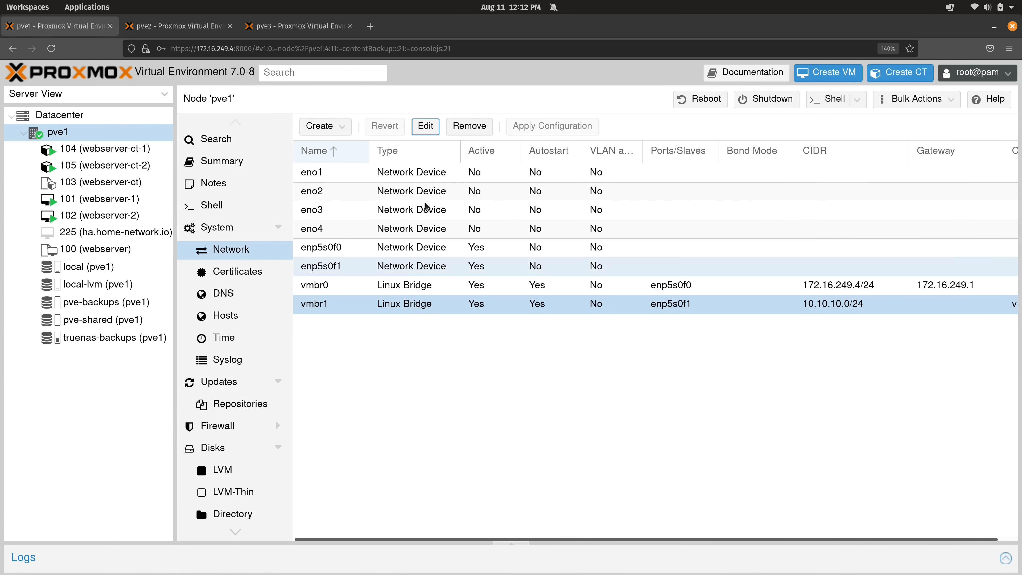
pyautogui.click(190, 32)
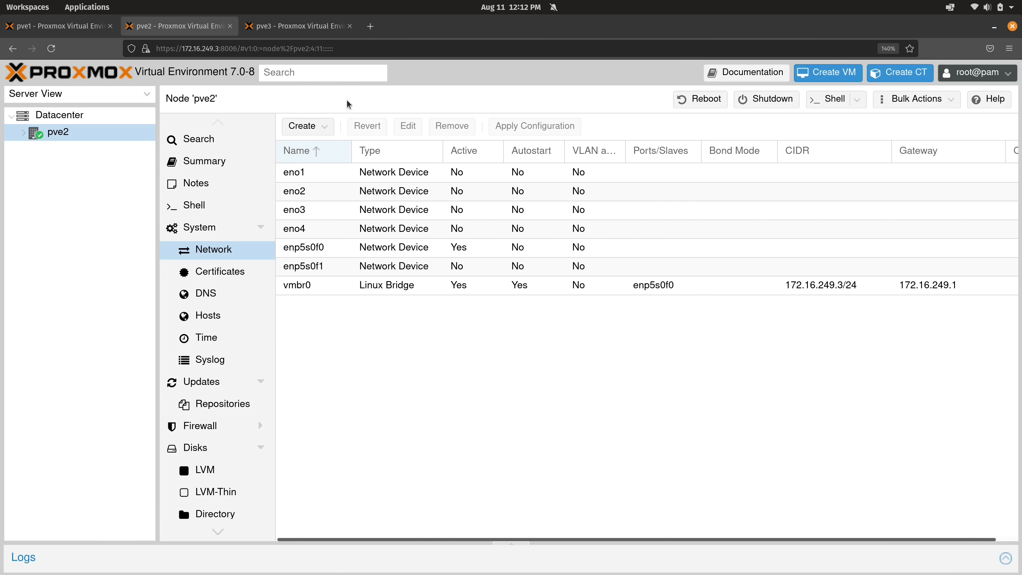
# Create a vmbr1 Linux bridge on pve2 with IPv4 10.10.10.0/24 and bridge port enp5s0f1
pyautogui.click(324, 126)
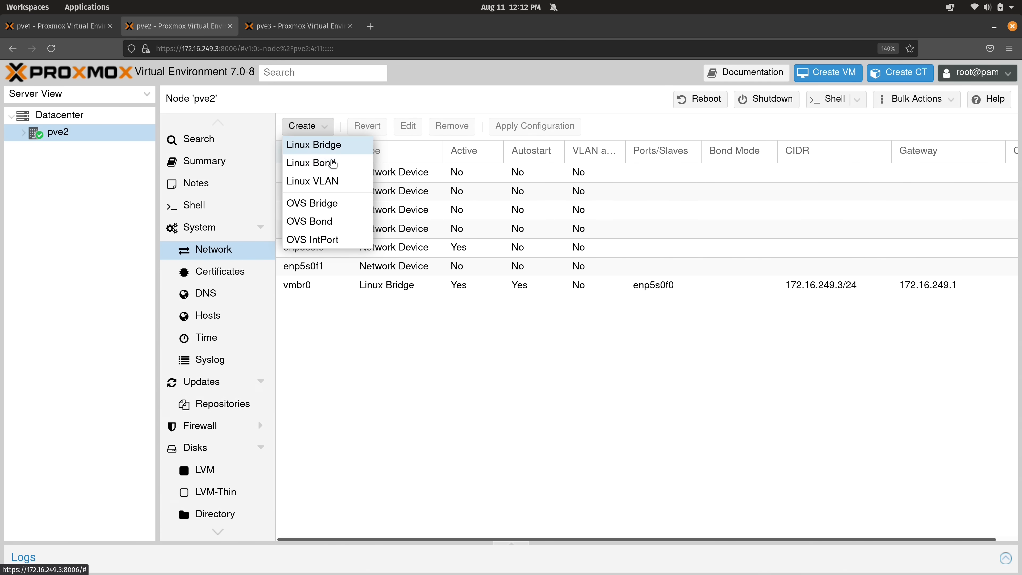
pyautogui.click(322, 145)
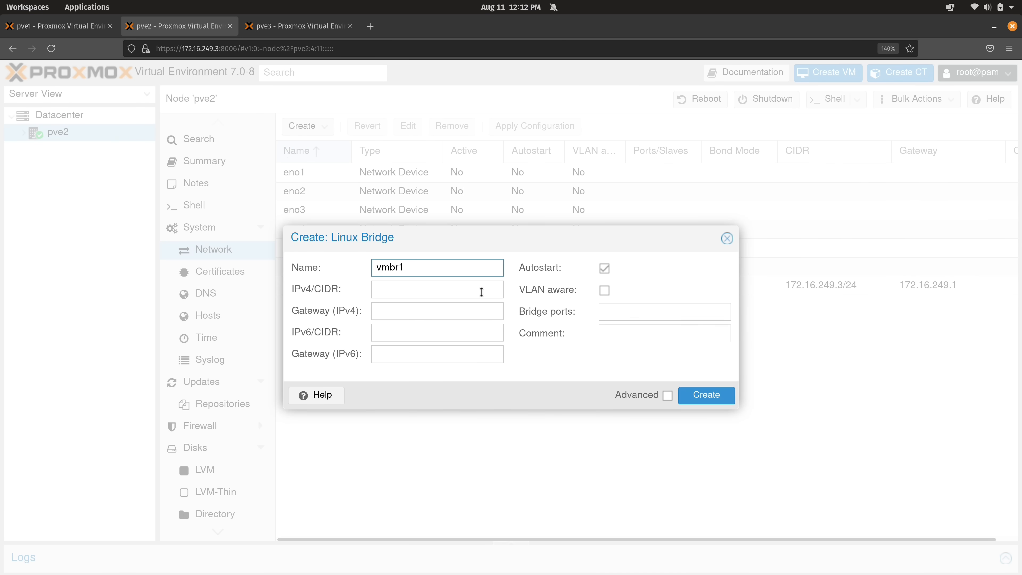
pyautogui.moveTo(467, 226)
pyautogui.mouseDown()
pyautogui.moveTo(556, 202)
pyautogui.moveTo(645, 216)
pyautogui.mouseUp()
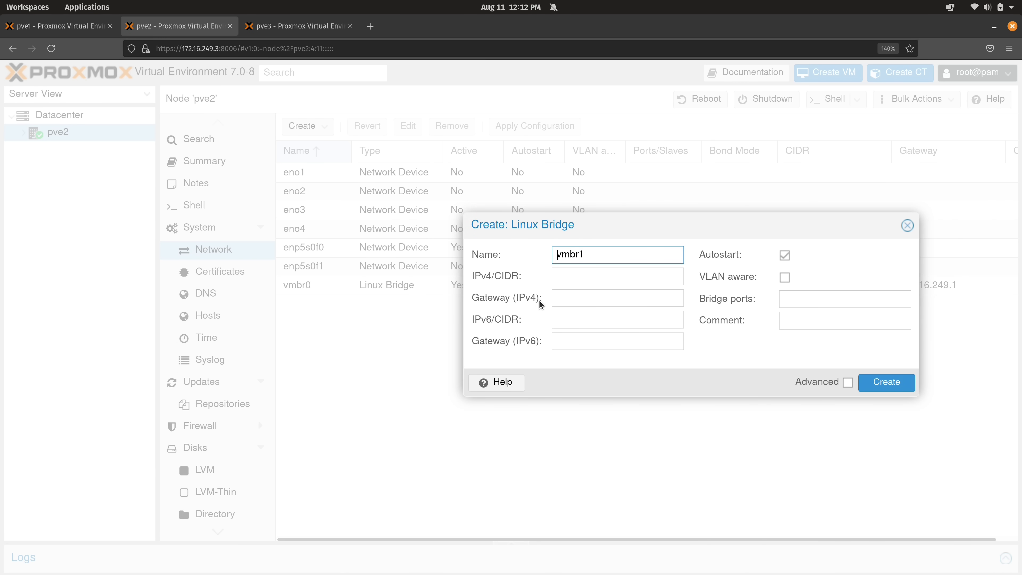
pyautogui.click(571, 276)
pyautogui.hotkey('ctrl', 'v')
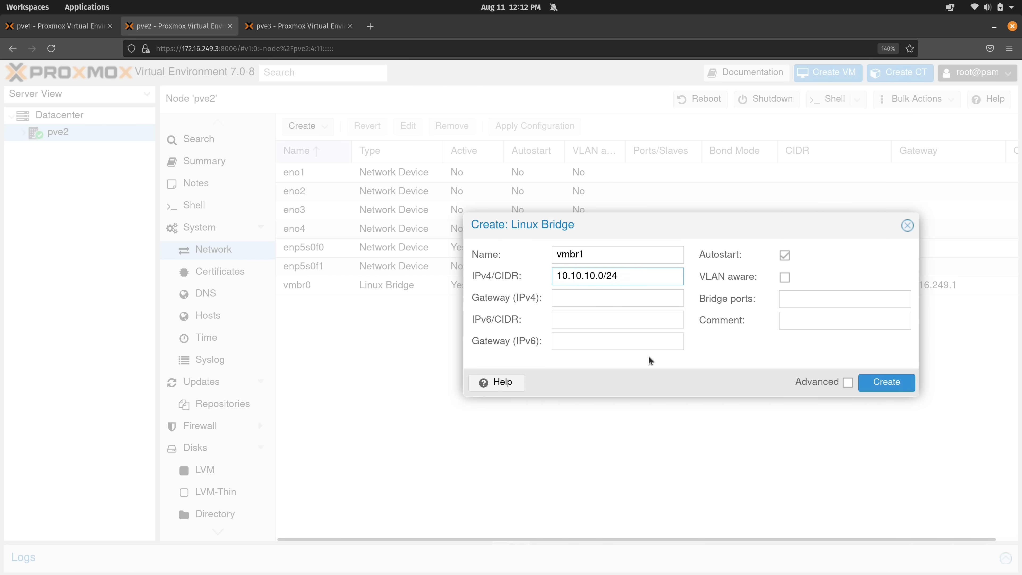
pyautogui.click(796, 302)
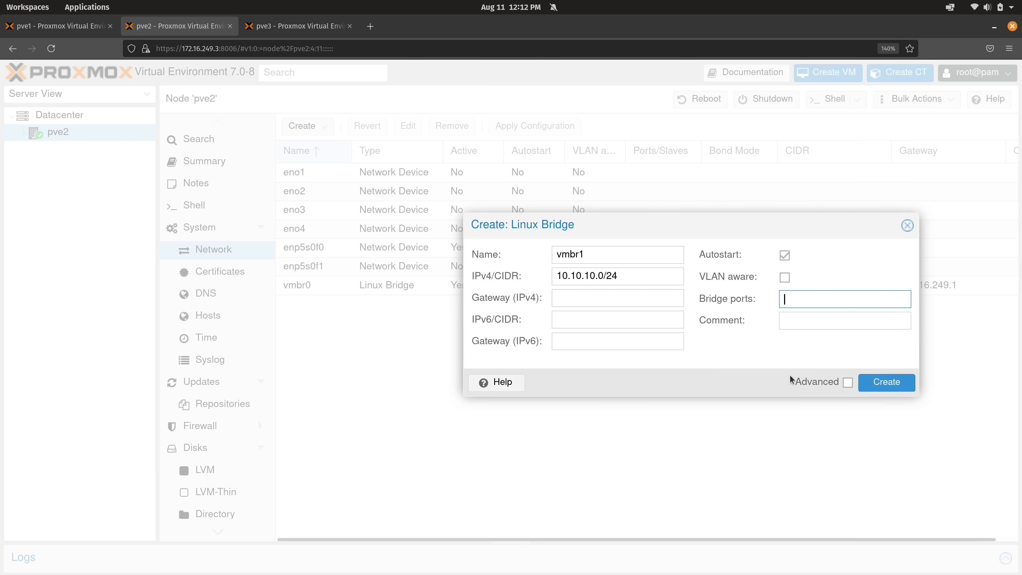
pyautogui.write('enp5s0f1')
pyautogui.click(879, 385)
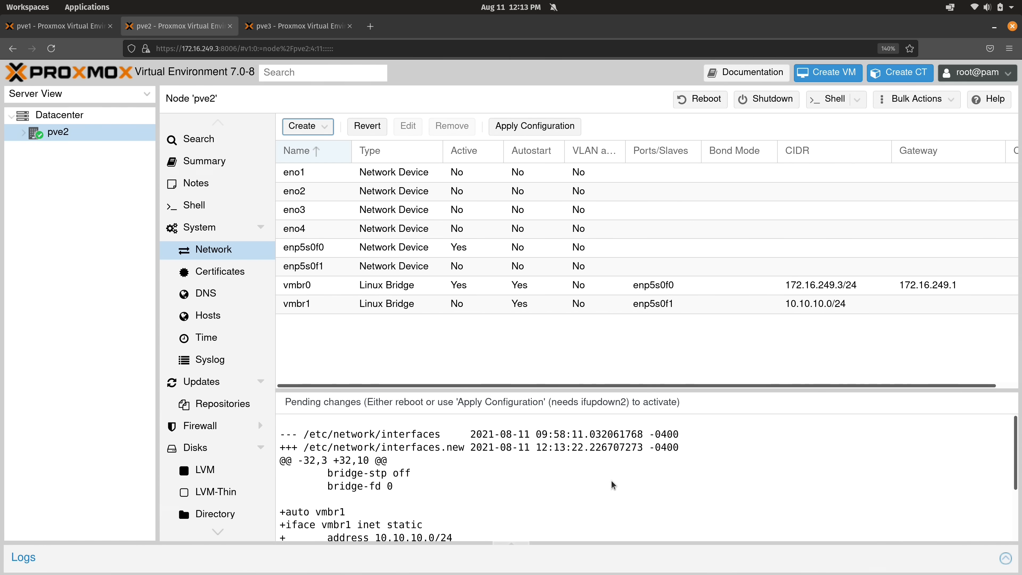
pyautogui.click(309, 29)
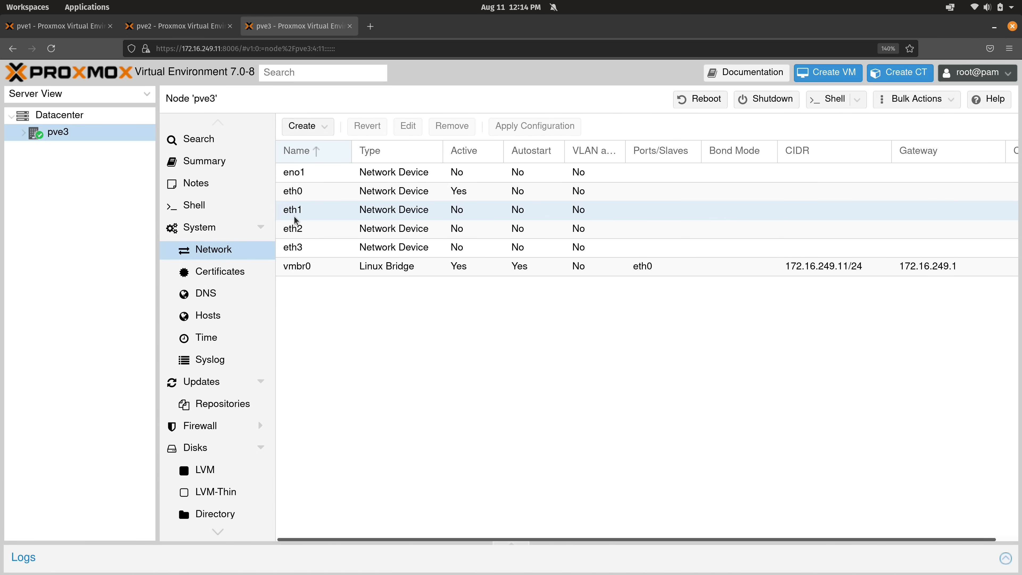
# Create a vmbr1 Linux bridge on pve3 with IPv4 10.10.10.0/24 and bridge port eth1
pyautogui.click(322, 127)
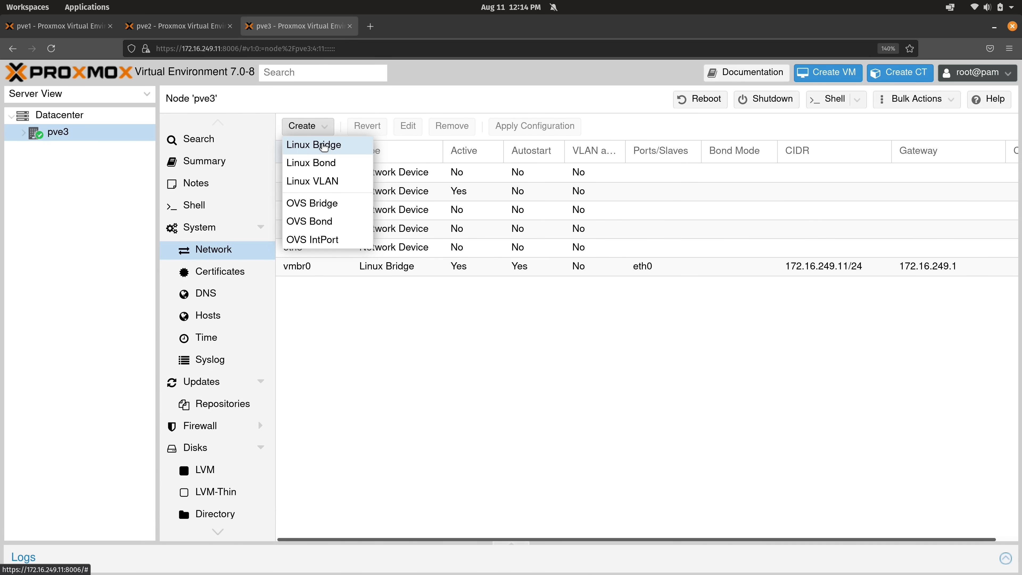
pyautogui.click(324, 146)
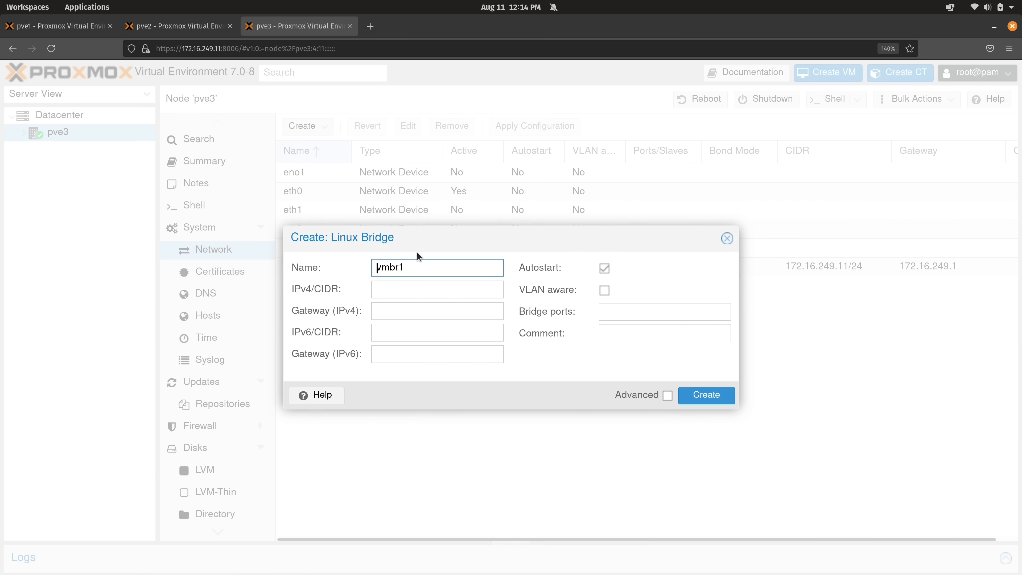
pyautogui.click(422, 297)
pyautogui.write('10.10.10.0/24')
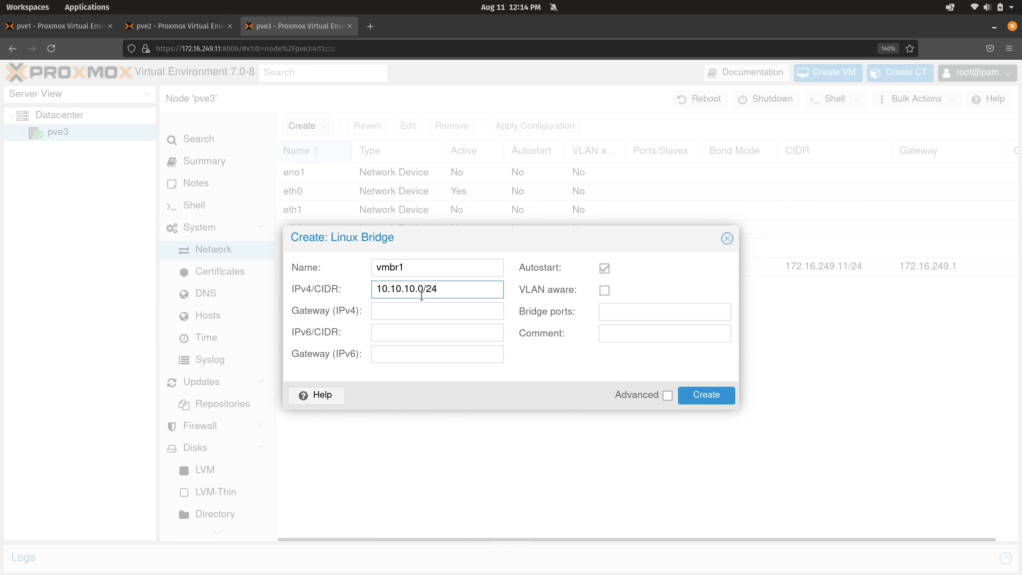
pyautogui.click(634, 307)
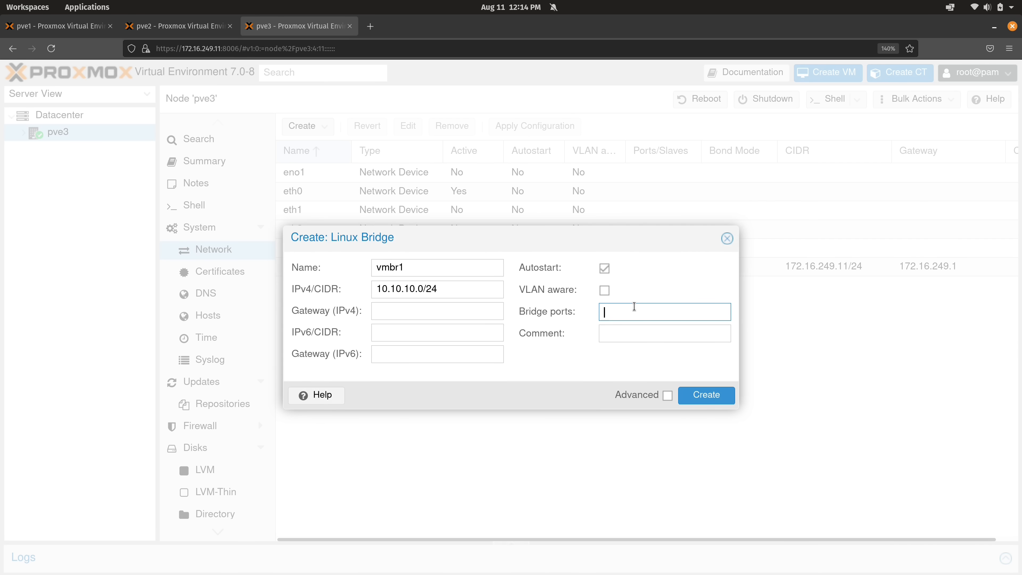
pyautogui.write('eth1')
pyautogui.click(706, 395)
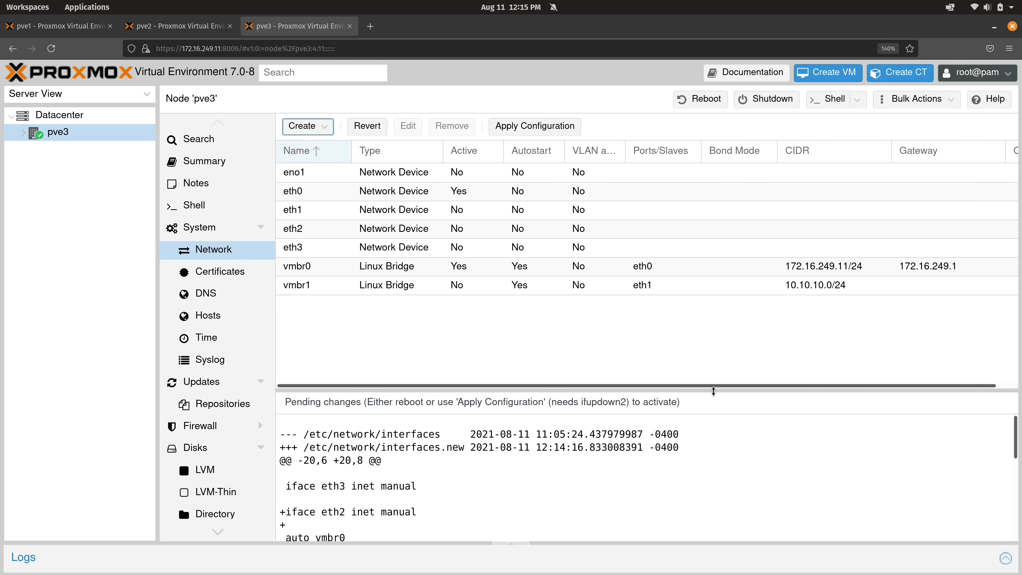
pyautogui.click(61, 26)
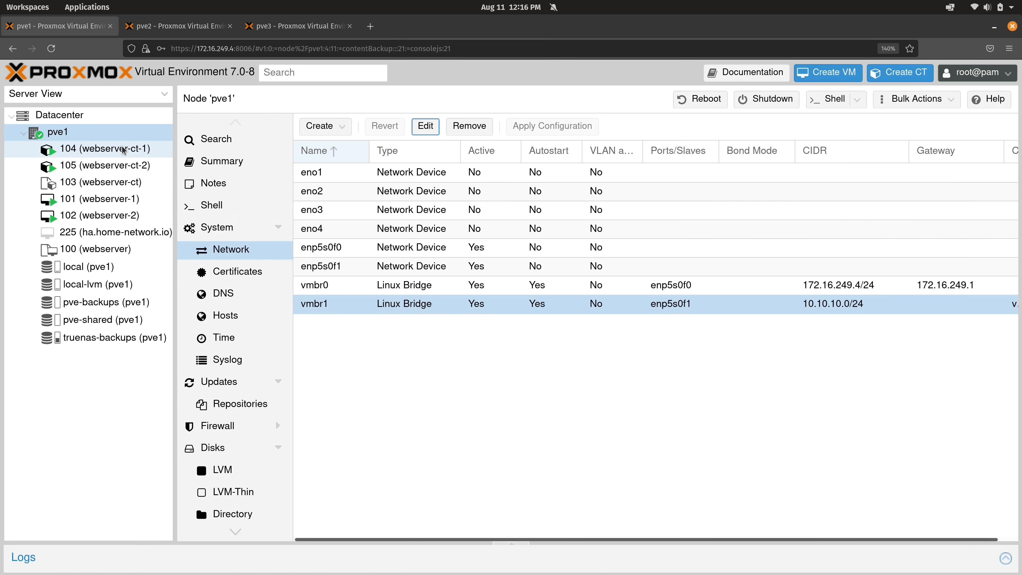
# Apply the pending network configuration on pve2 and pve3, dismissing pve3's ifreload failure
pyautogui.click(195, 28)
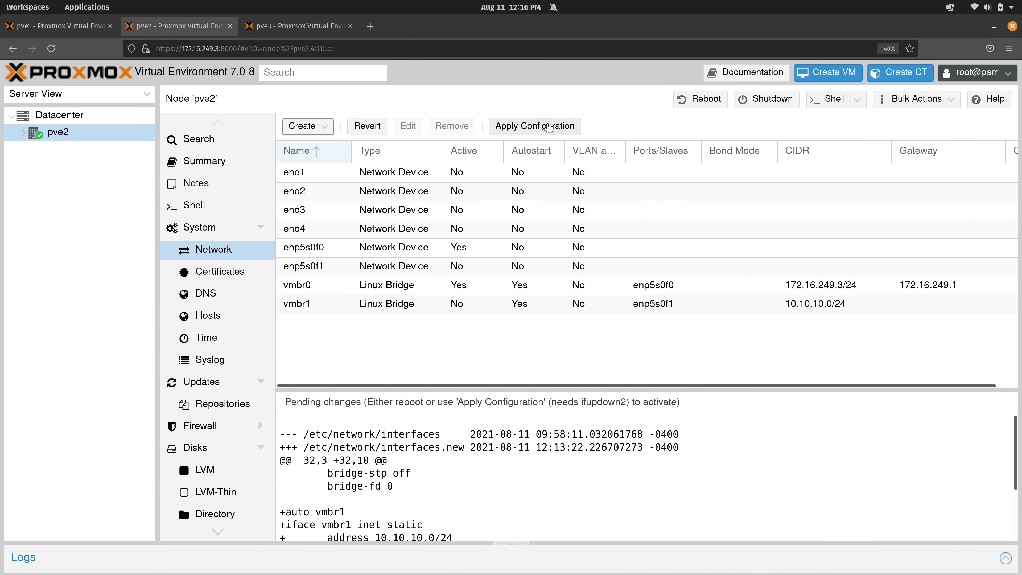
pyautogui.click(548, 127)
pyautogui.click(485, 348)
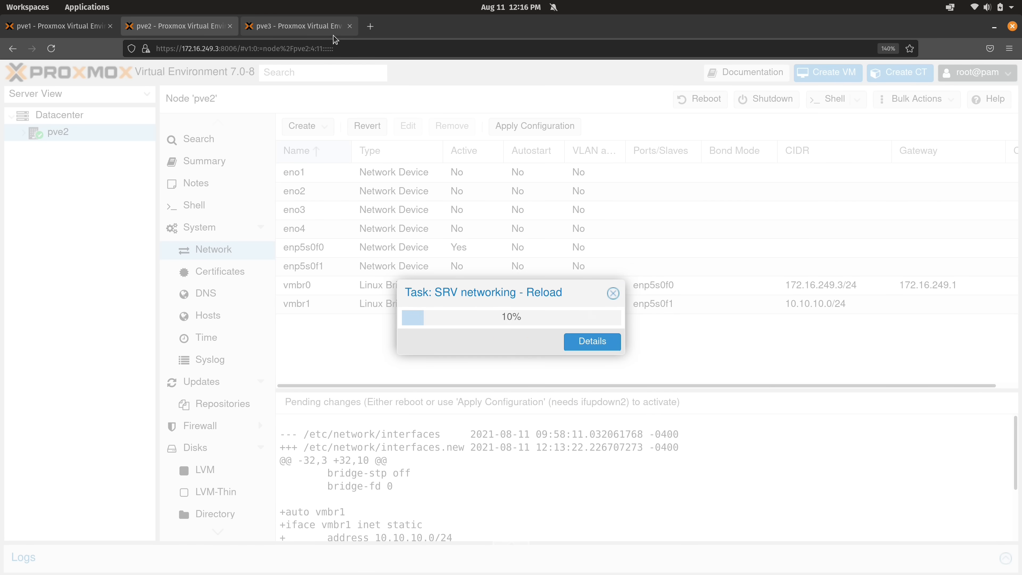
pyautogui.click(333, 35)
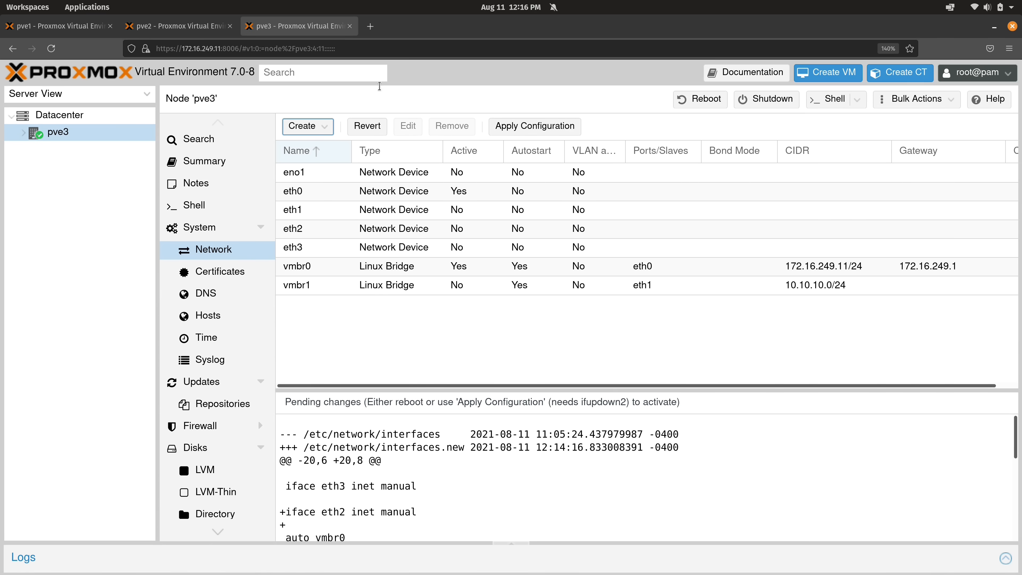
pyautogui.click(549, 127)
pyautogui.click(493, 348)
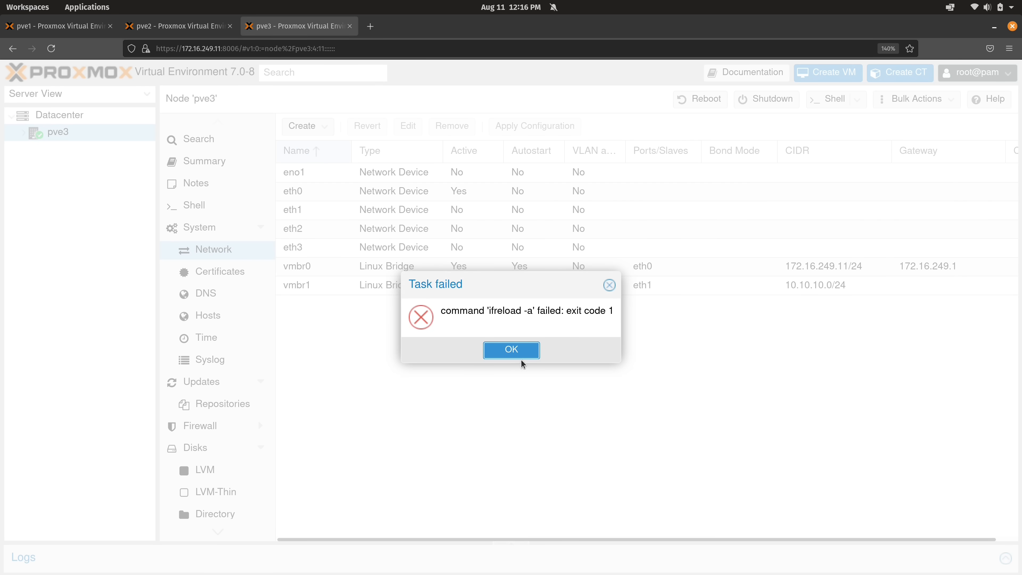
pyautogui.click(521, 357)
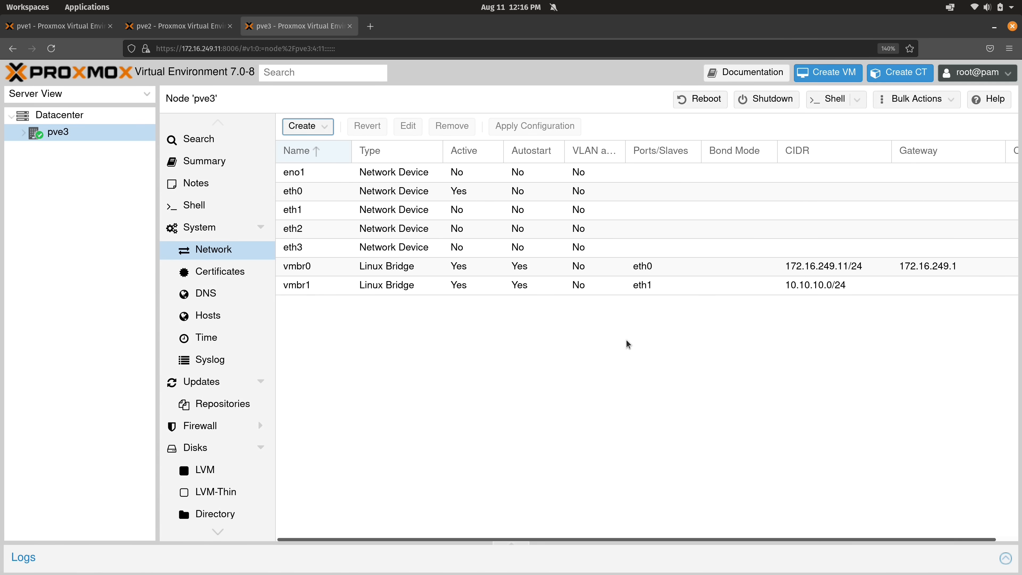
# Reboot nodes pve3 and pve2
pyautogui.click(719, 98)
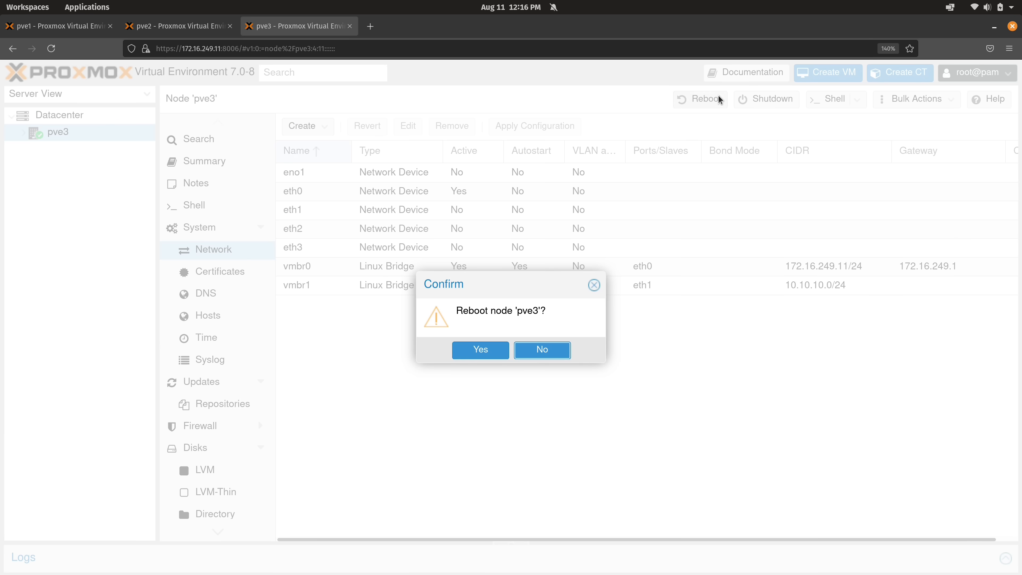
pyautogui.click(488, 352)
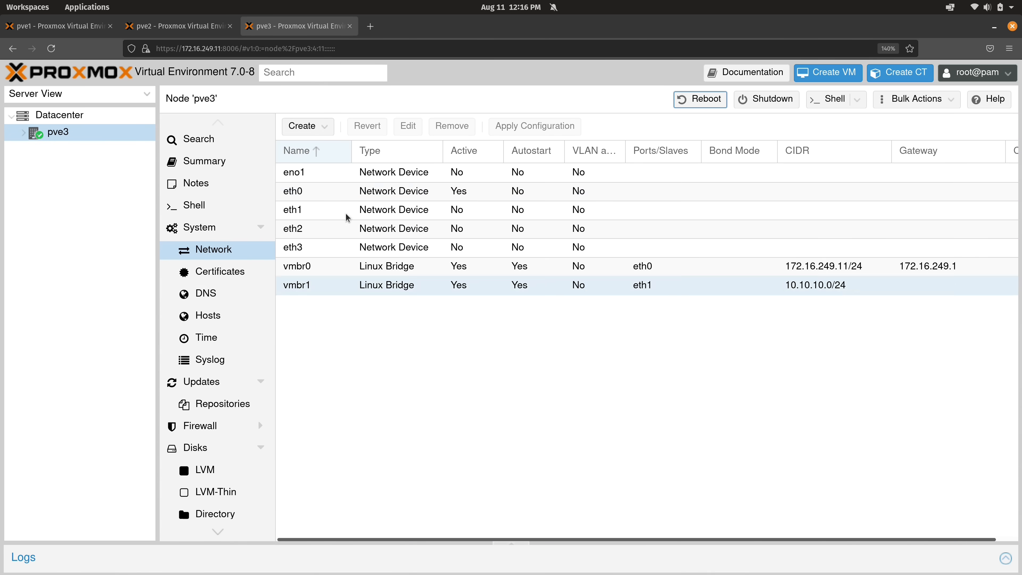
pyautogui.click(194, 26)
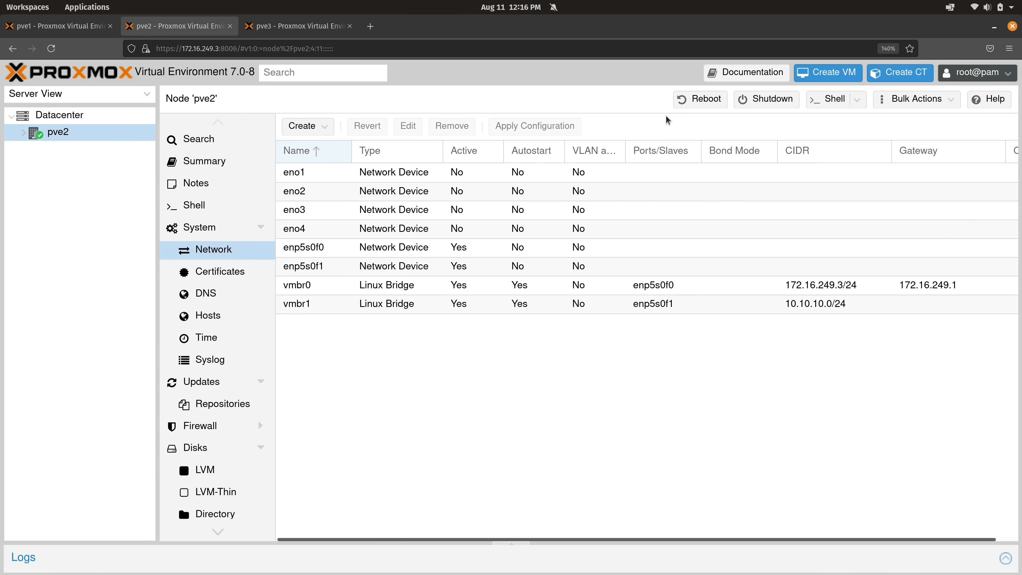
pyautogui.click(702, 99)
pyautogui.click(483, 351)
# Check pve2's and pve3's network lists after the reboots, then show pve1's Datacenter view
pyautogui.click(58, 29)
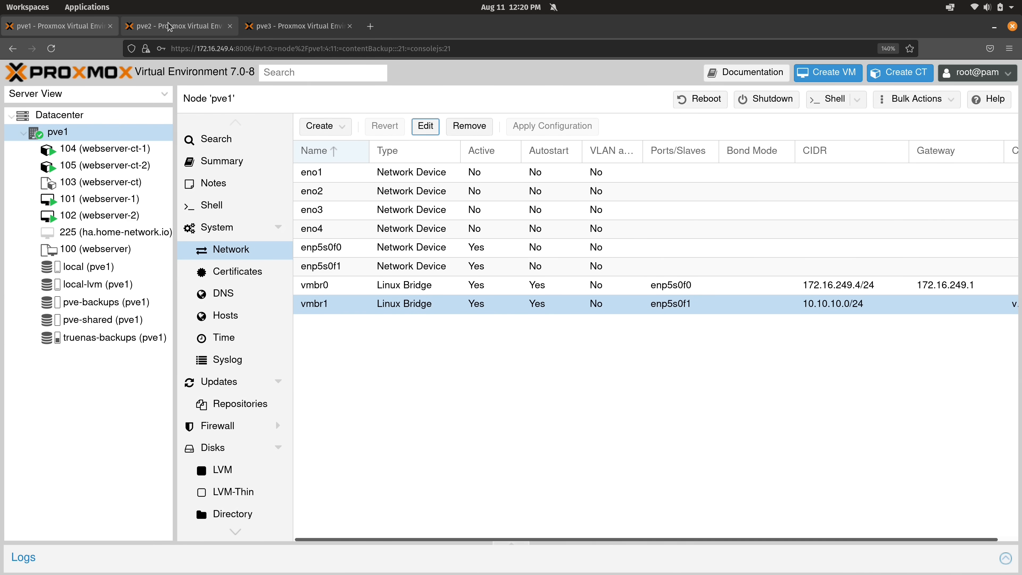
pyautogui.click(237, 26)
pyautogui.click(250, 27)
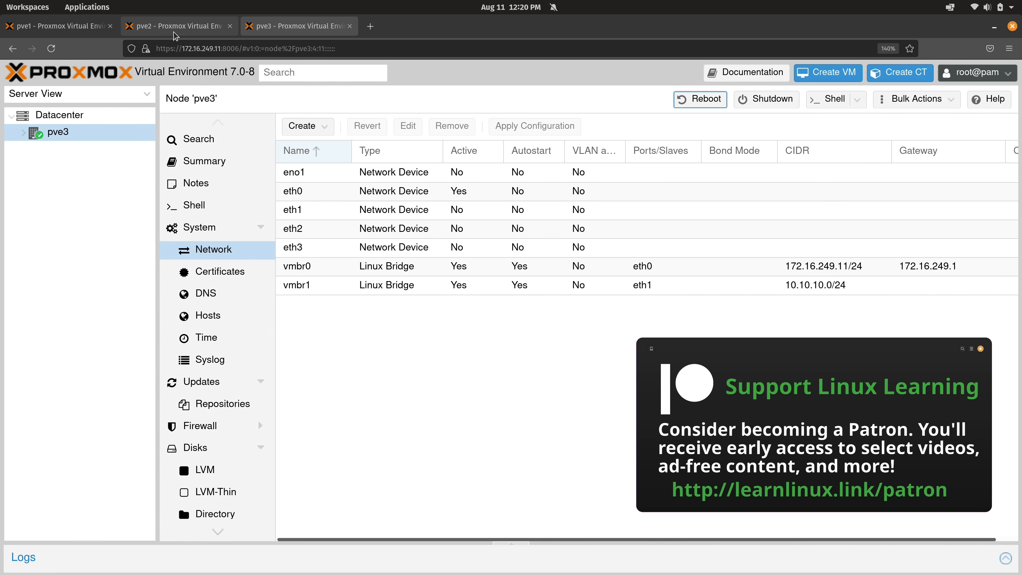
pyautogui.click(177, 26)
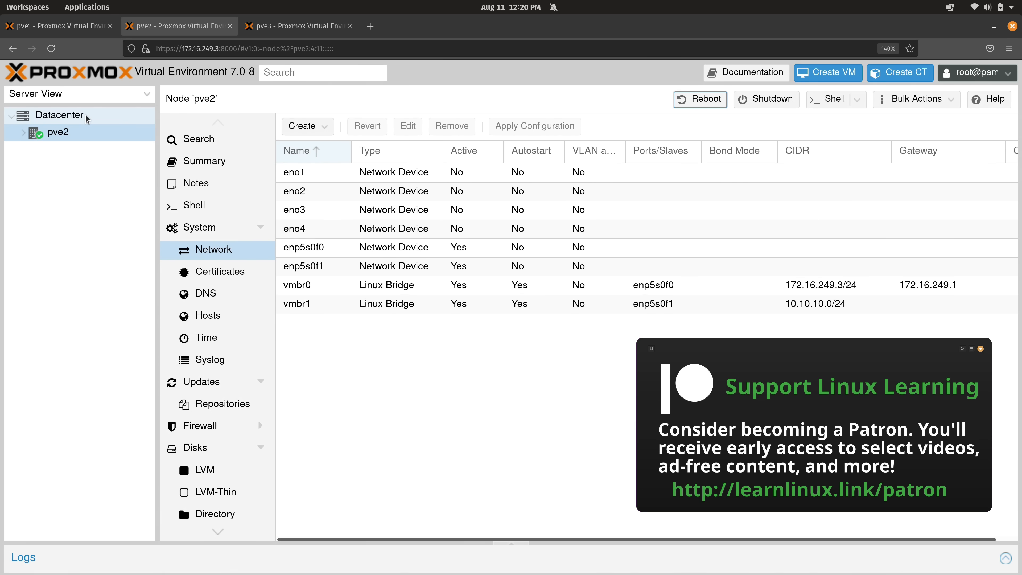
pyautogui.click(303, 26)
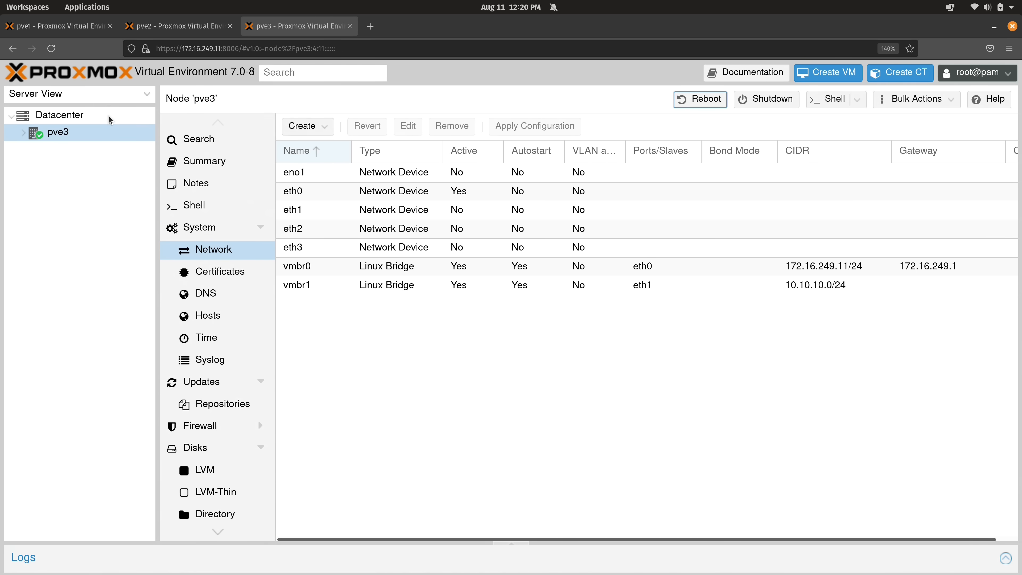
pyautogui.hotkey('ctrl', '1')
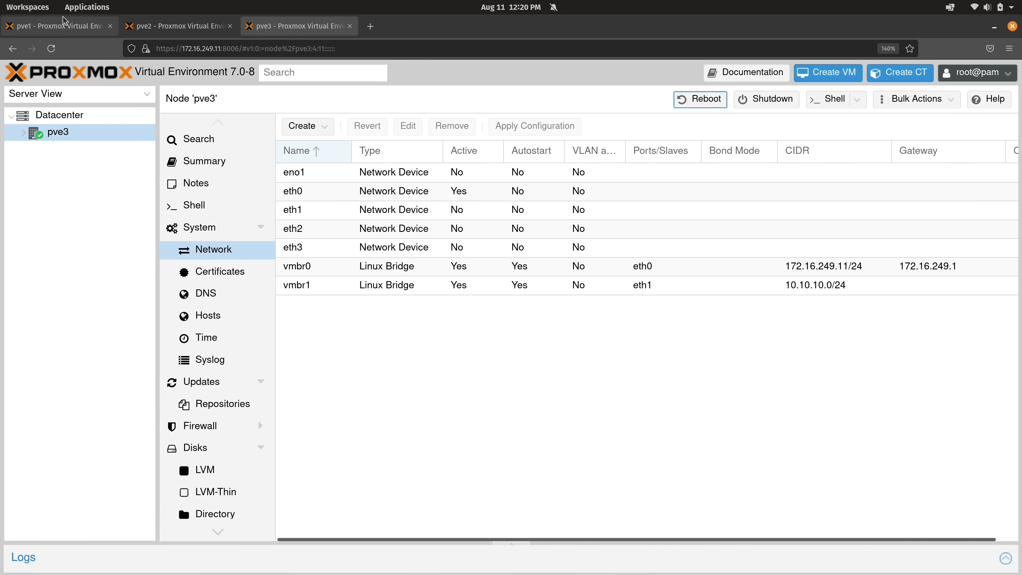
pyautogui.click(111, 115)
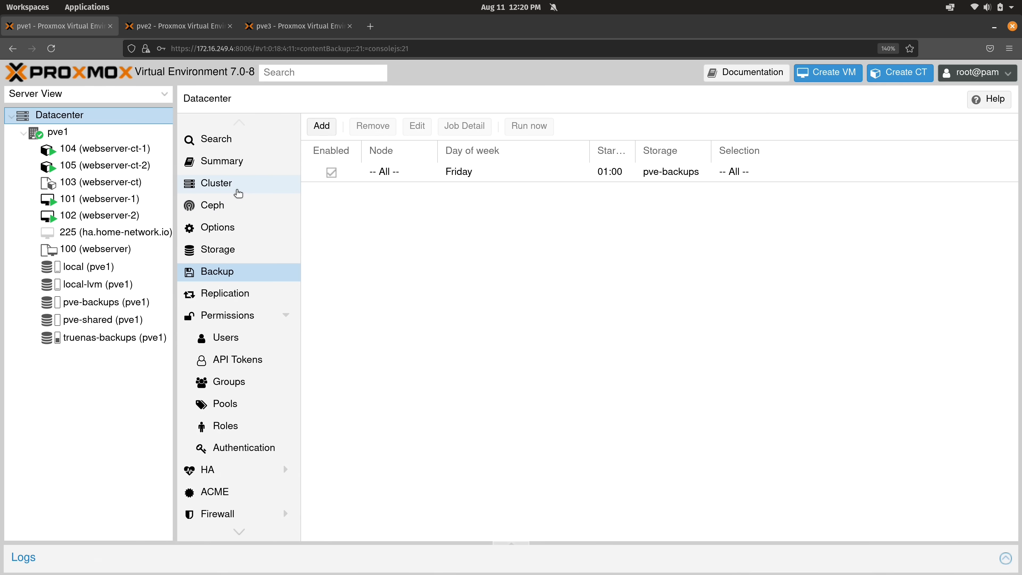
# Create the cluster 'pve-cluster' on pve1 from the Datacenter Cluster page
pyautogui.click(239, 193)
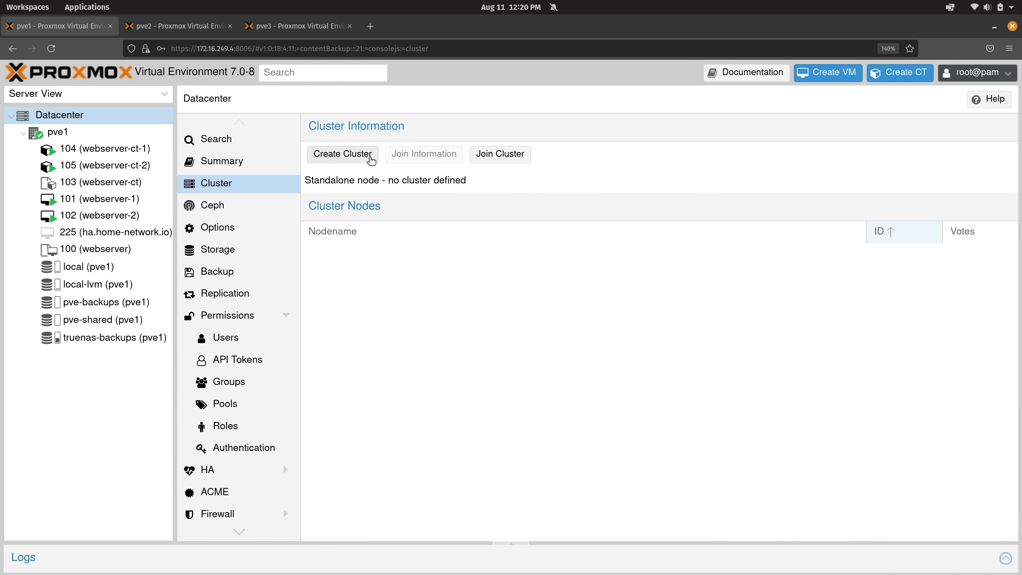
pyautogui.click(372, 161)
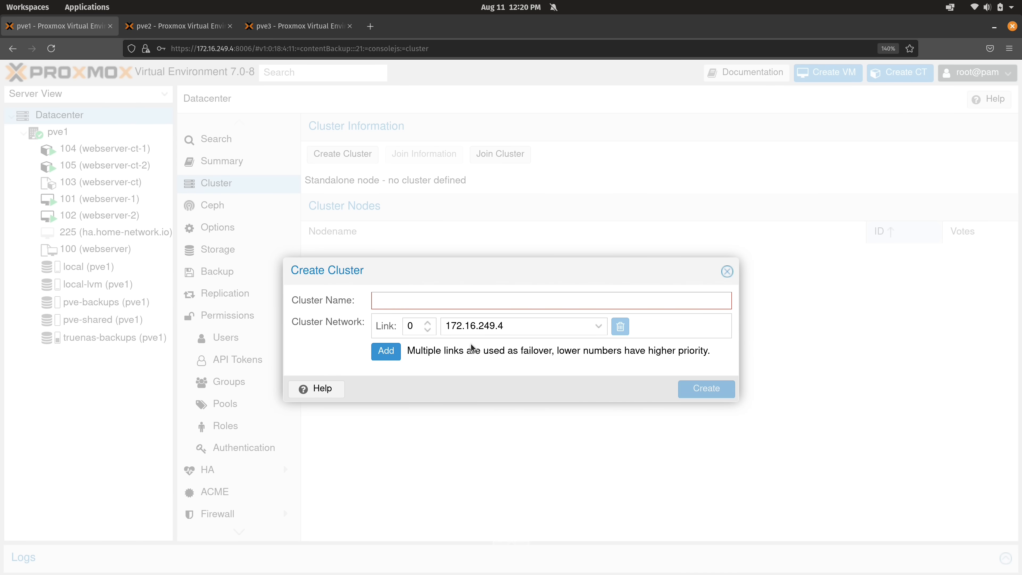
pyautogui.write('pve-clu')
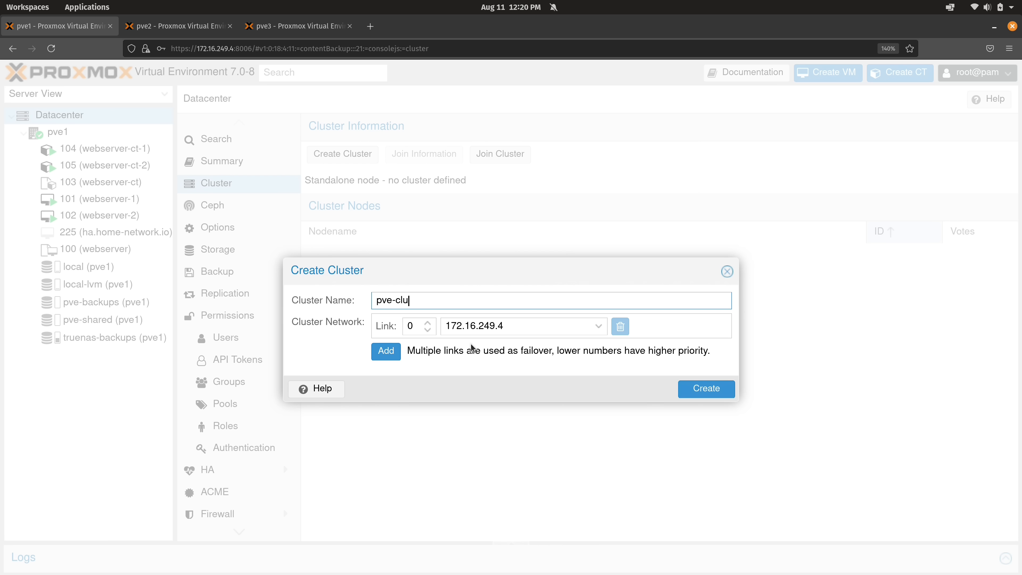
pyautogui.write('ster')
pyautogui.click(688, 385)
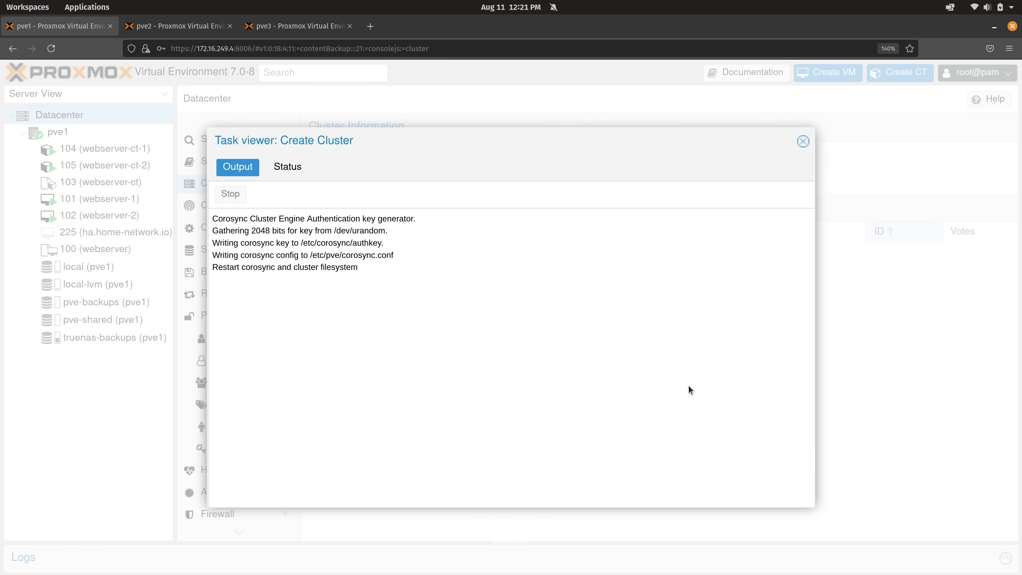
pyautogui.click(803, 141)
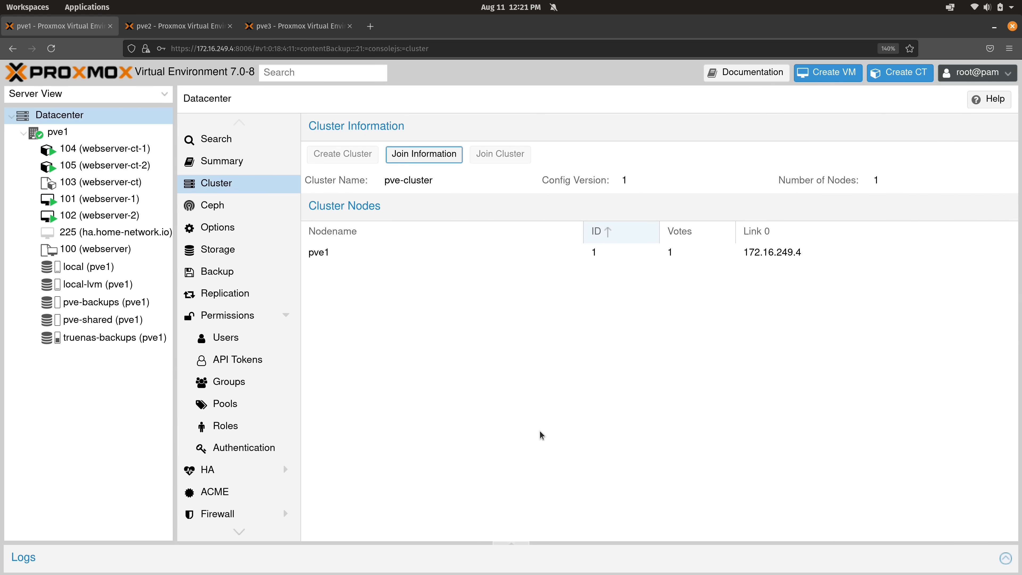
# Copy pve-cluster's join information and go to pve2's interface
pyautogui.click(448, 159)
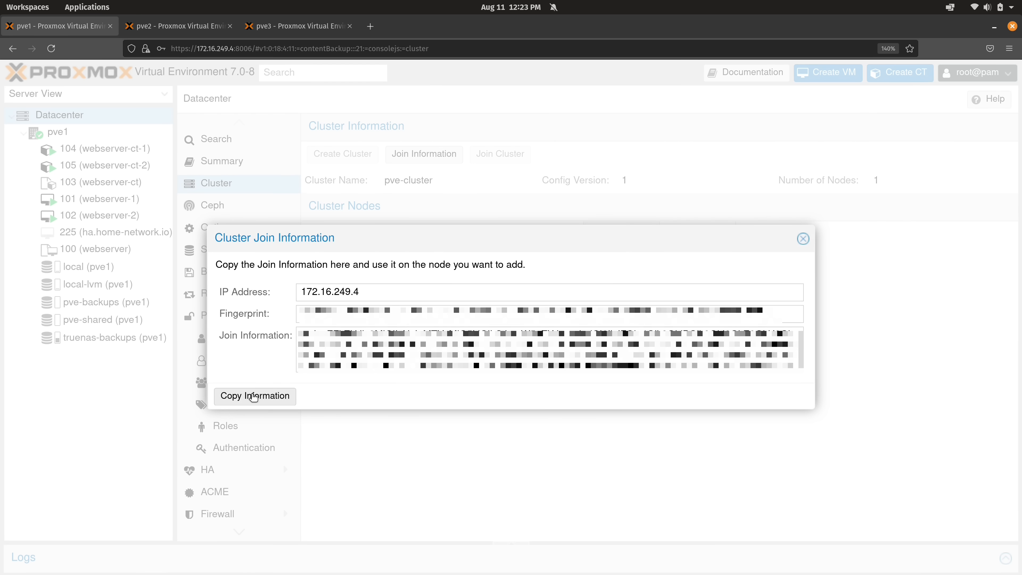
pyautogui.click(255, 396)
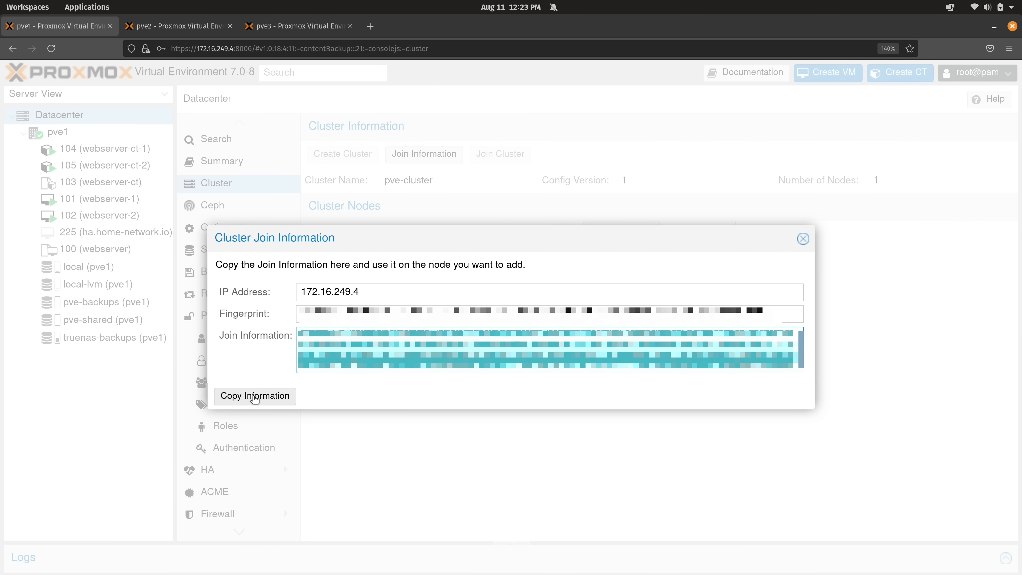
pyautogui.click(803, 239)
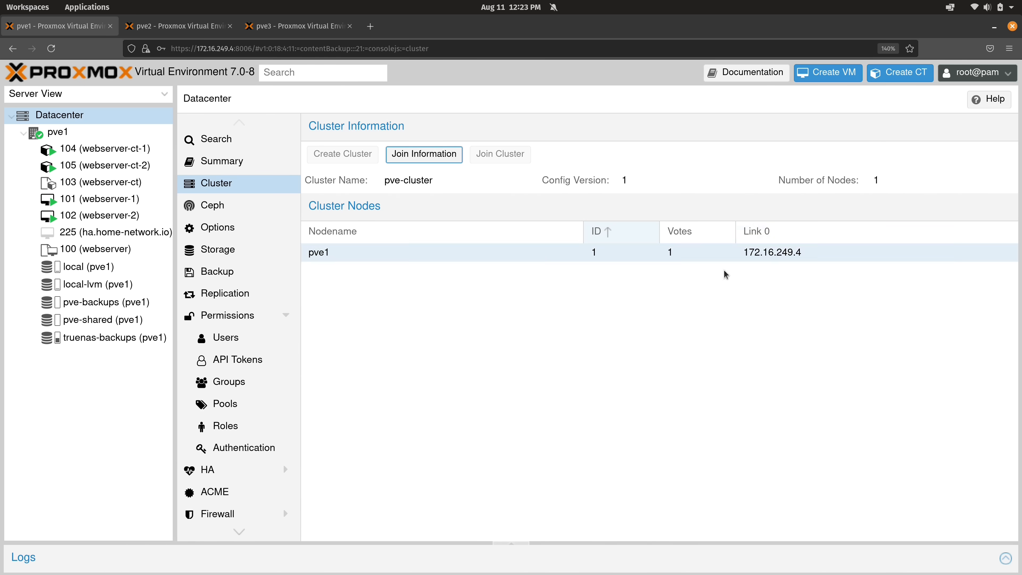
pyautogui.click(186, 29)
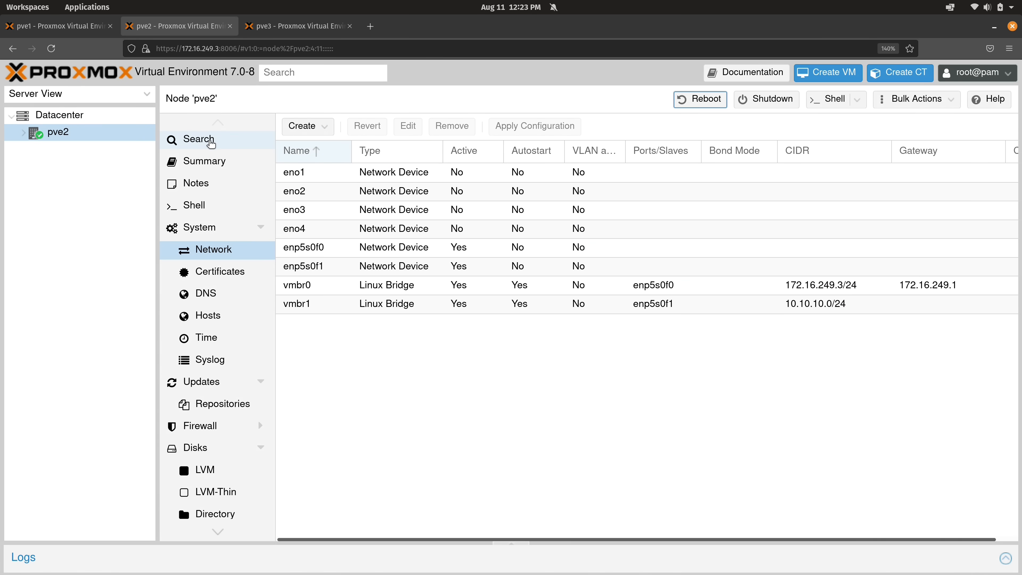
# Join pve2 to pve-cluster using pve1's pasted join information and the peer root password
pyautogui.click(85, 116)
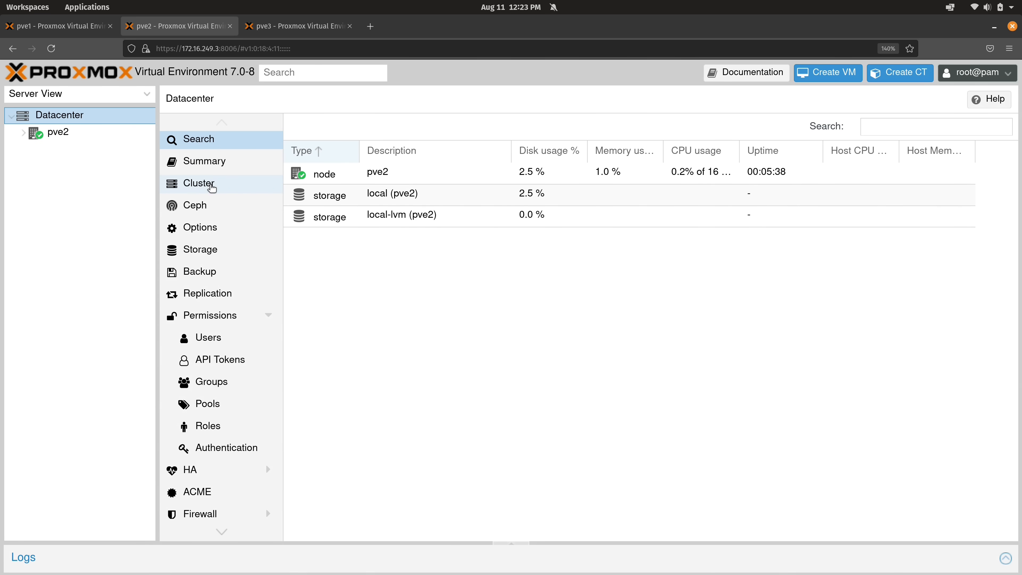
pyautogui.click(212, 188)
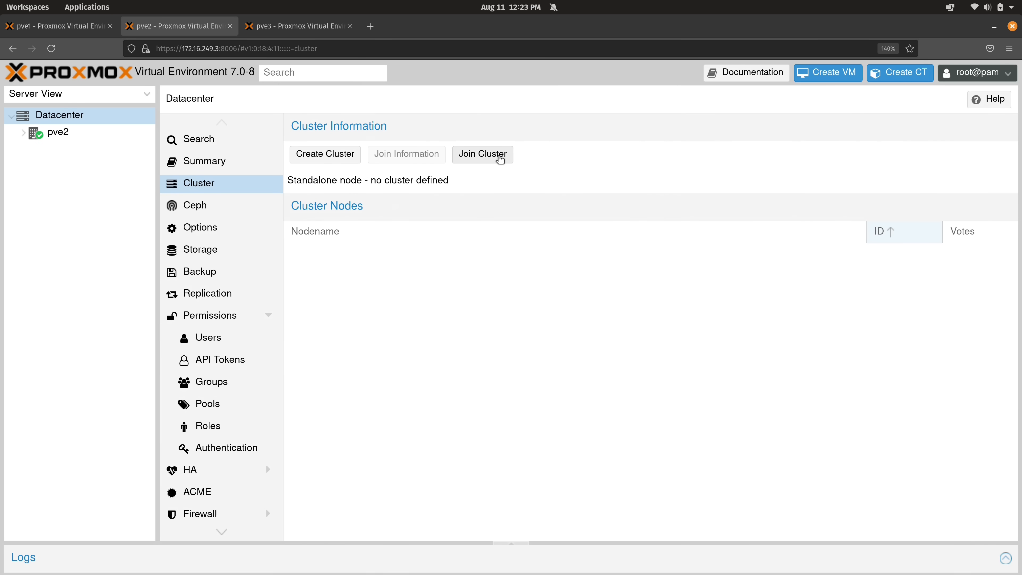
pyautogui.click(501, 160)
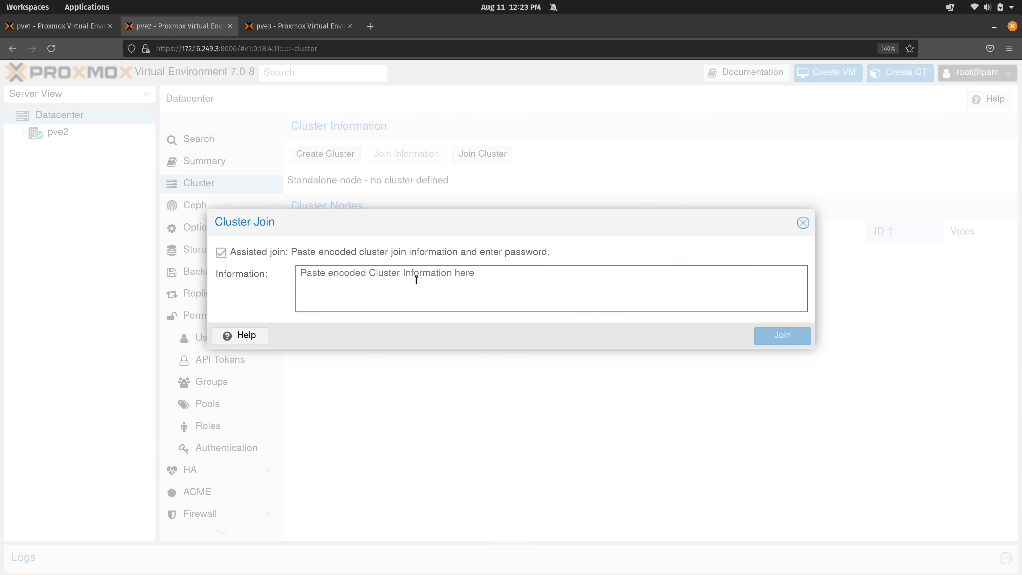
pyautogui.hotkey('ctrl', 'v')
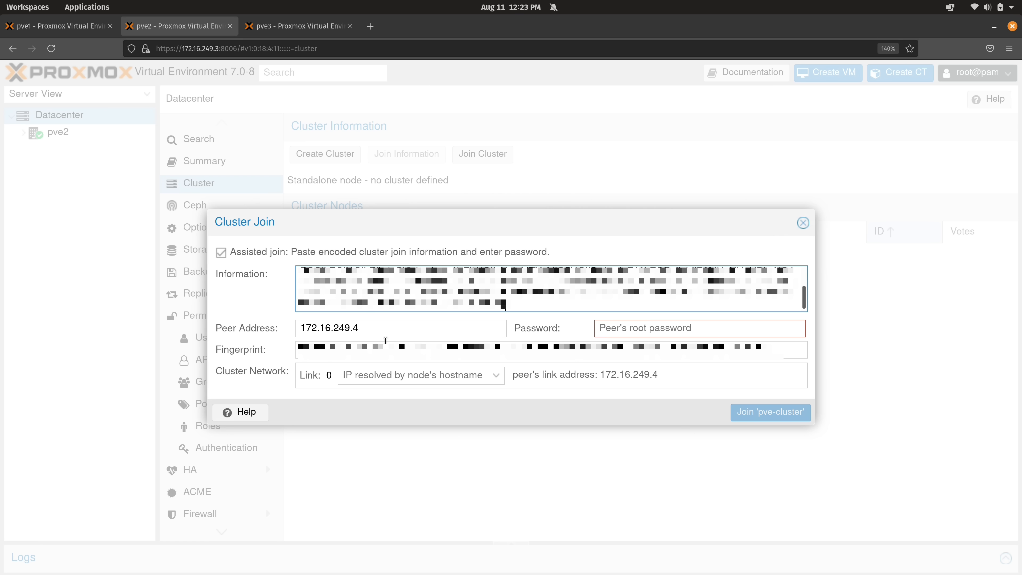
pyautogui.press('Tab')
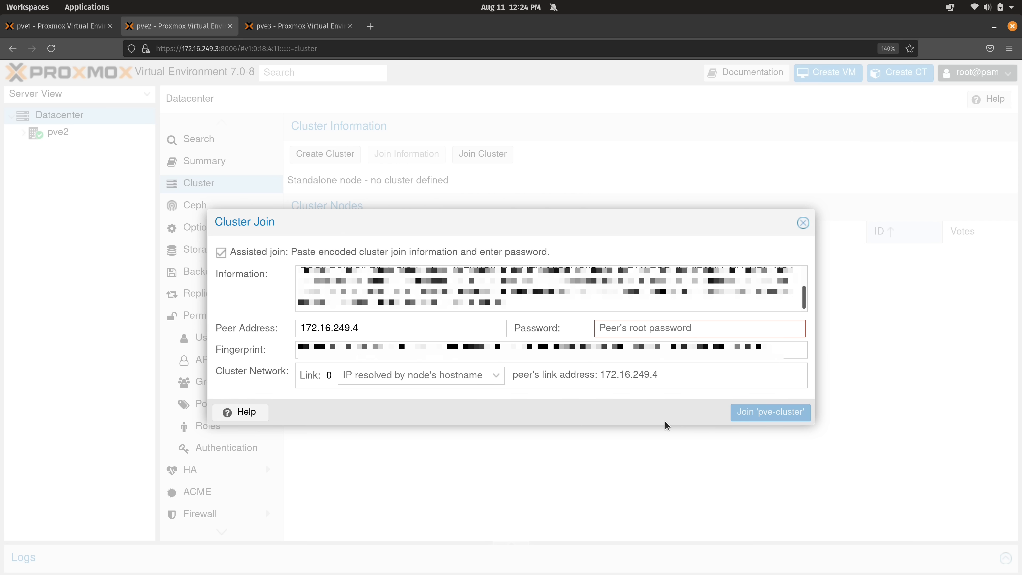
pyautogui.write('•••••••••')
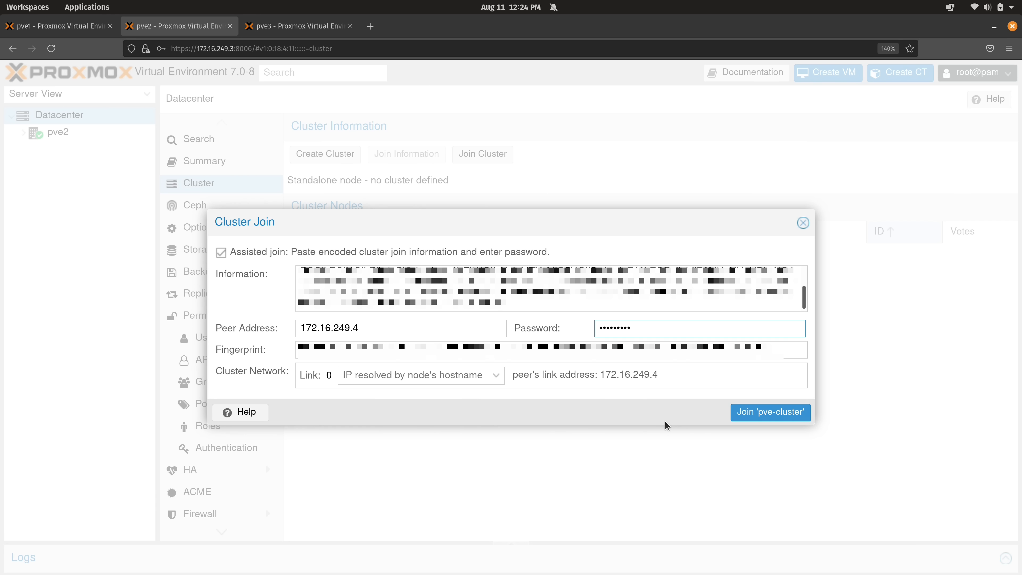
pyautogui.click(751, 413)
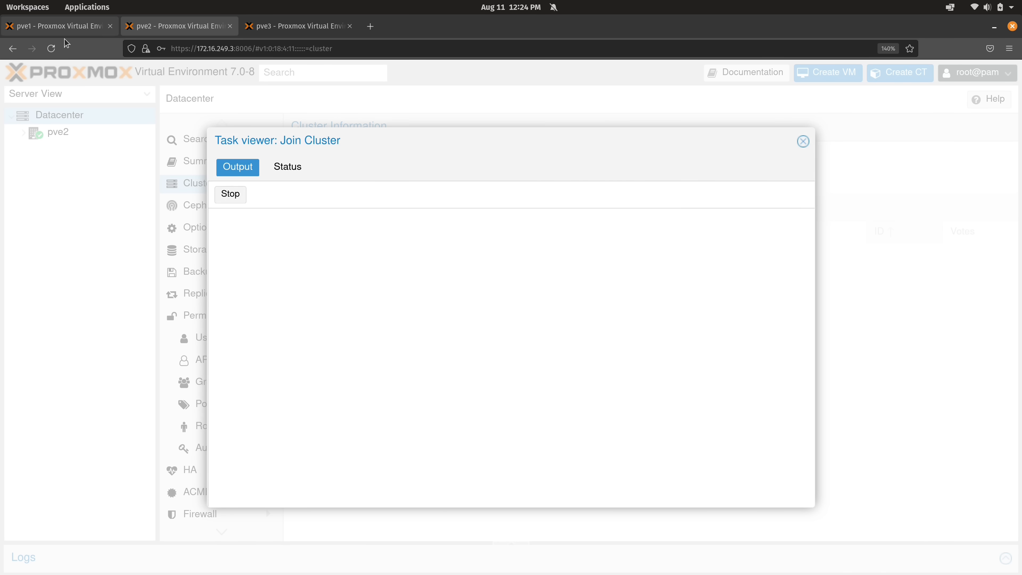
# Check cluster membership and the task log on pve1, then close pve2's join task output
pyautogui.click(67, 27)
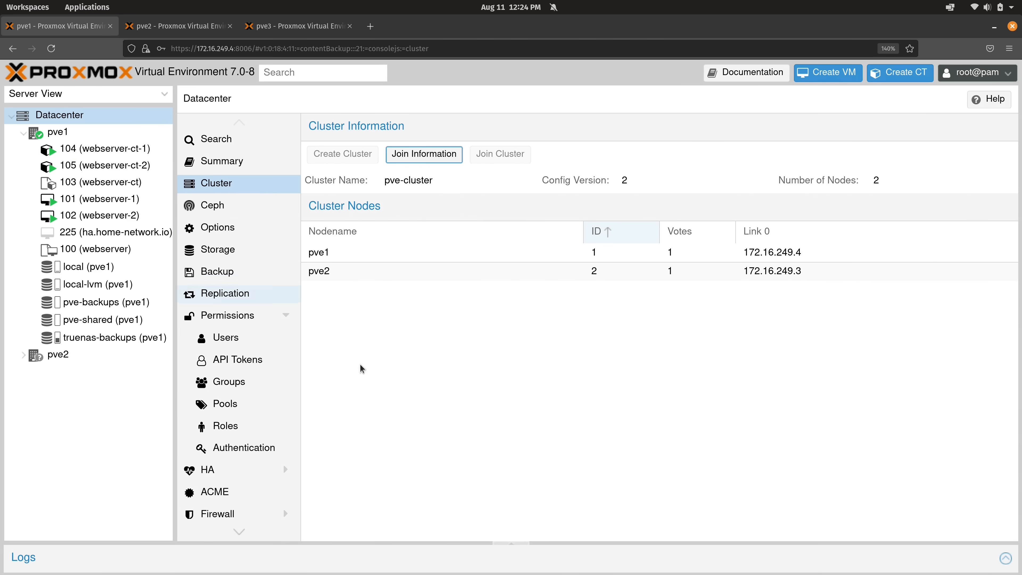
pyautogui.click(517, 545)
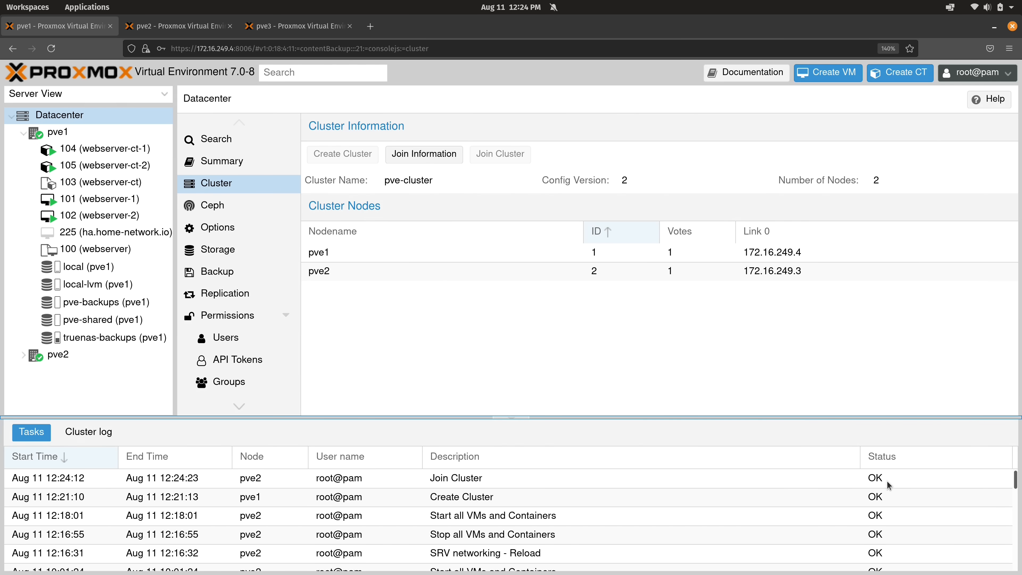
pyautogui.click(195, 25)
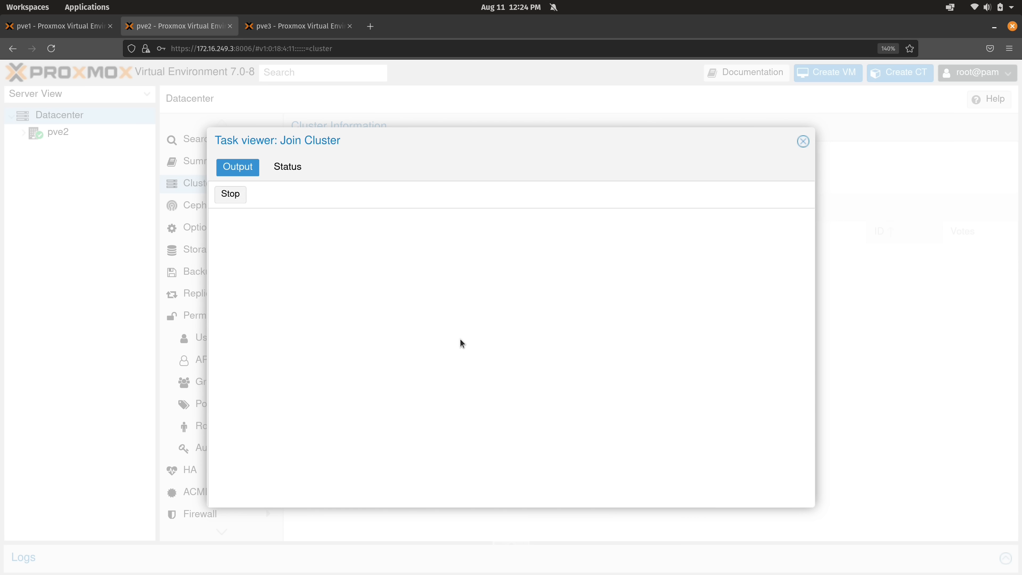
pyautogui.click(806, 145)
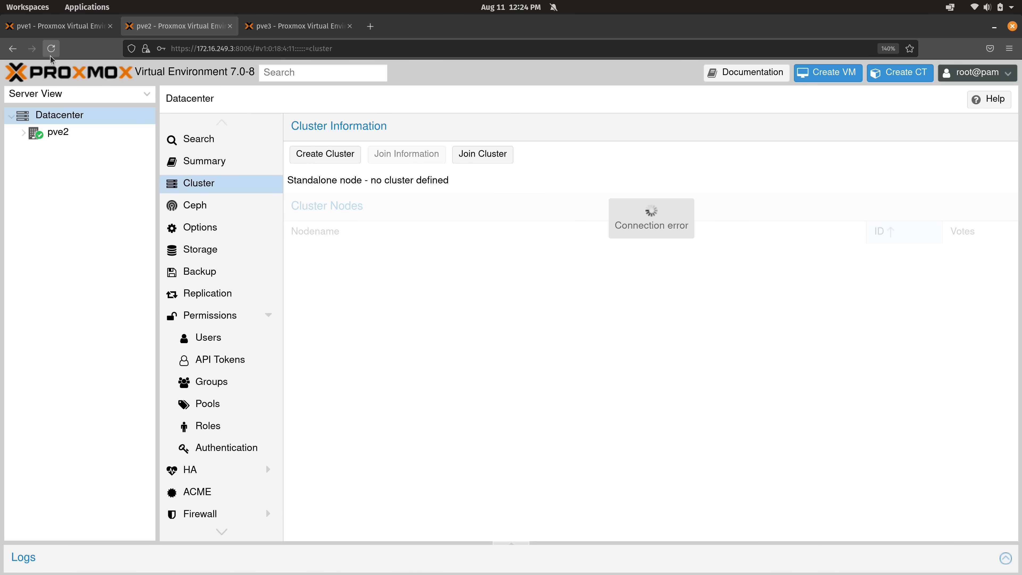
# Reload pve2's web interface and accept the certificate warning
pyautogui.click(51, 48)
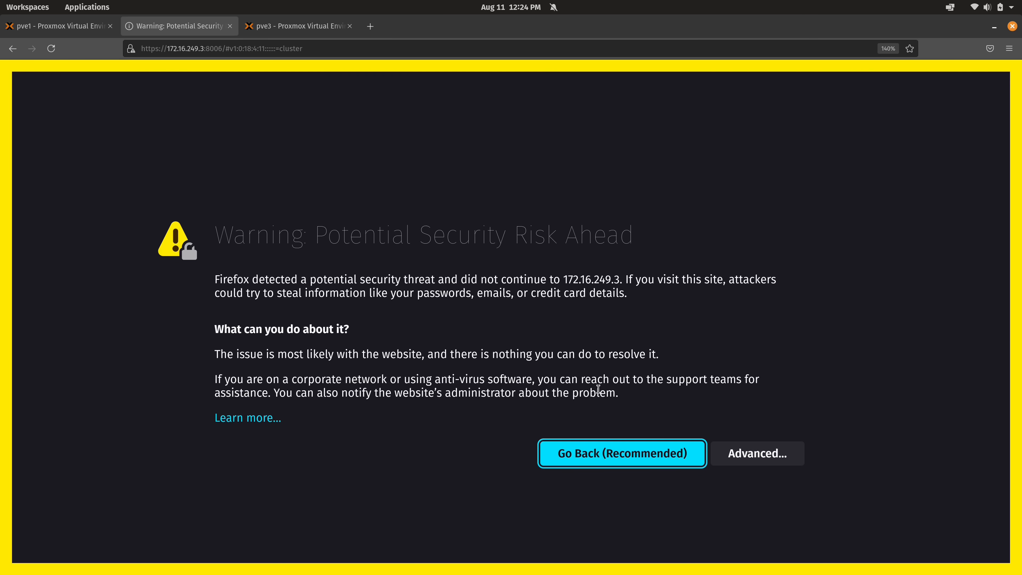
pyautogui.click(758, 454)
pyautogui.scroll(-5, 670, 404)
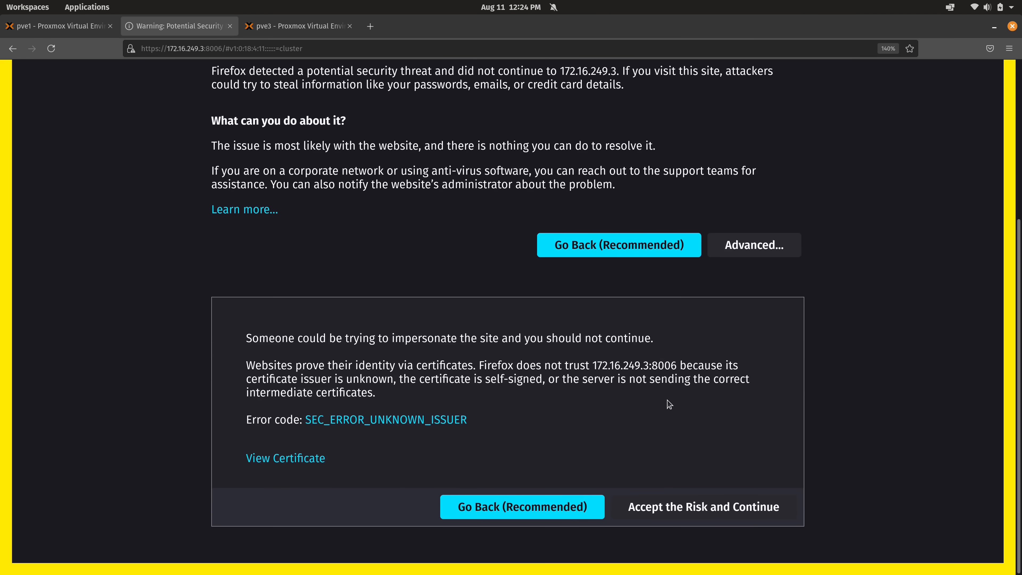
pyautogui.click(680, 506)
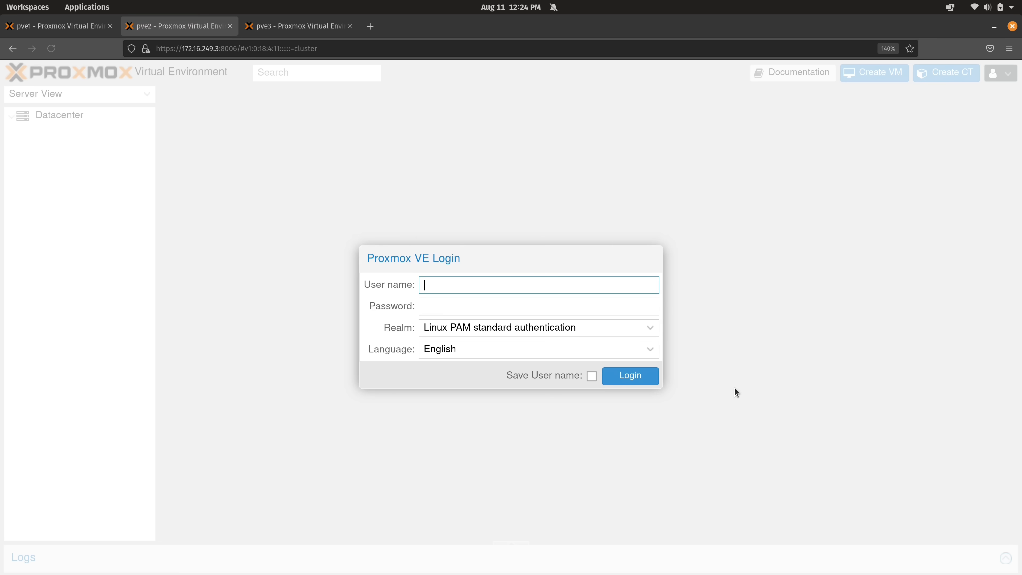
# Log in to pve2 as root, declining to save the login and dismissing the subscription notice
pyautogui.write('root')
pyautogui.press('Tab')
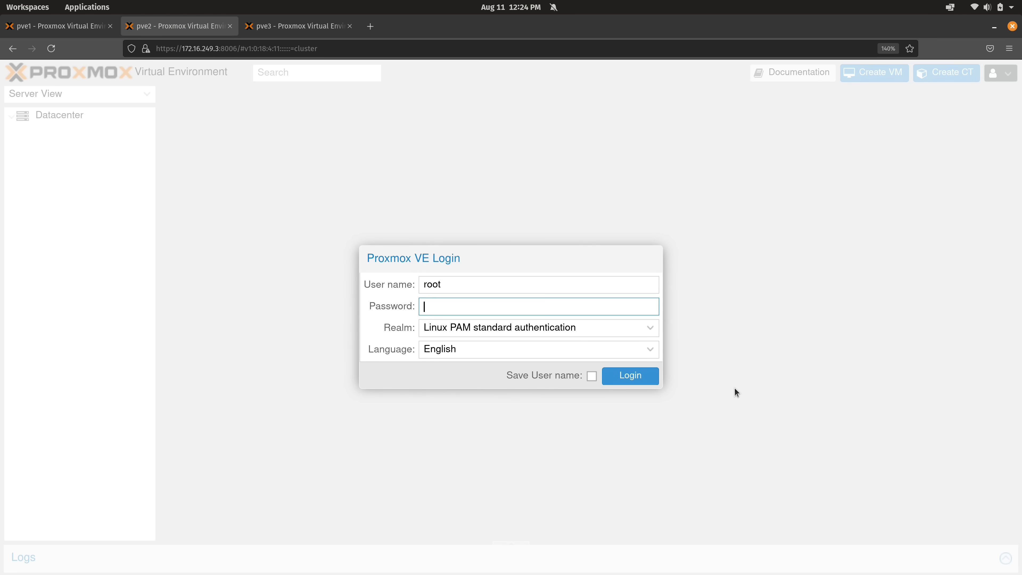
pyautogui.write('•••••••••')
pyautogui.press('Return')
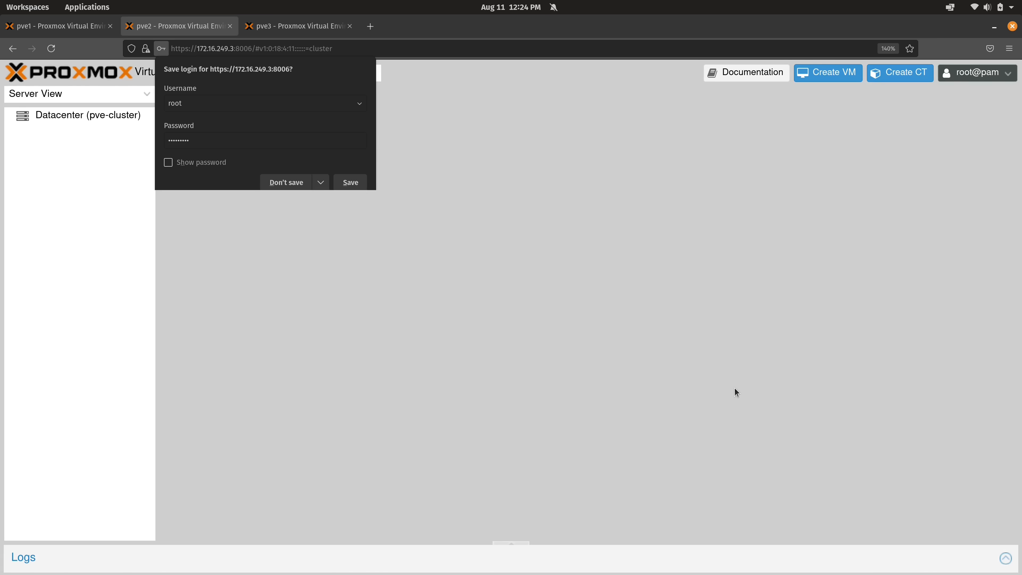
pyautogui.click(286, 183)
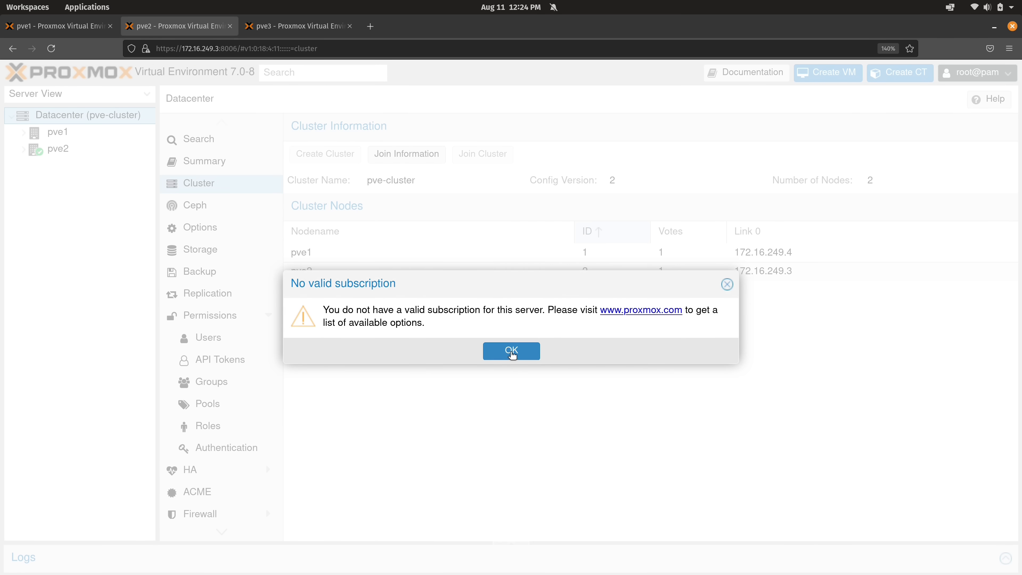
pyautogui.click(511, 351)
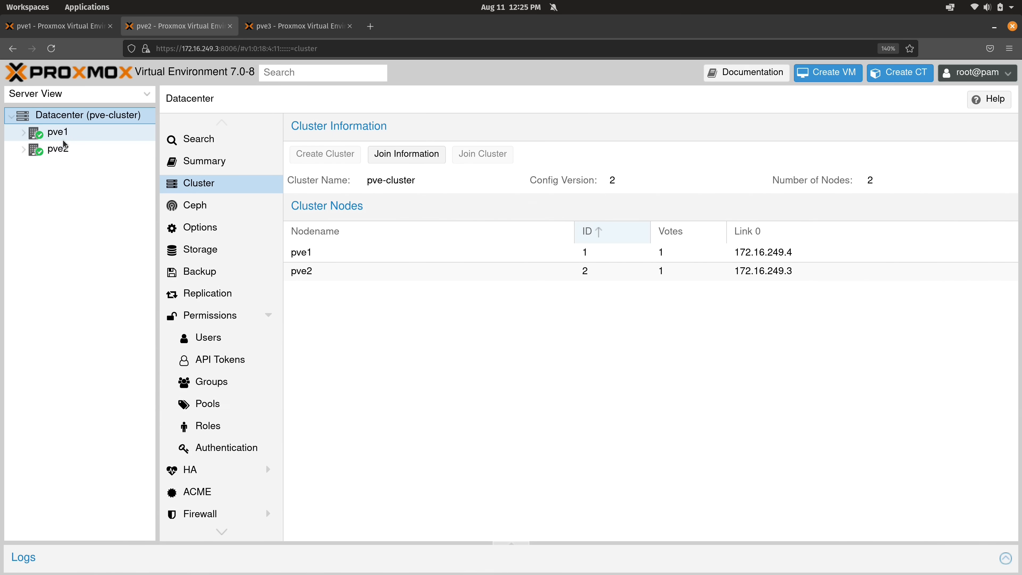
# On pve3, start joining an existing cluster from Datacenter > Cluster
pyautogui.click(72, 28)
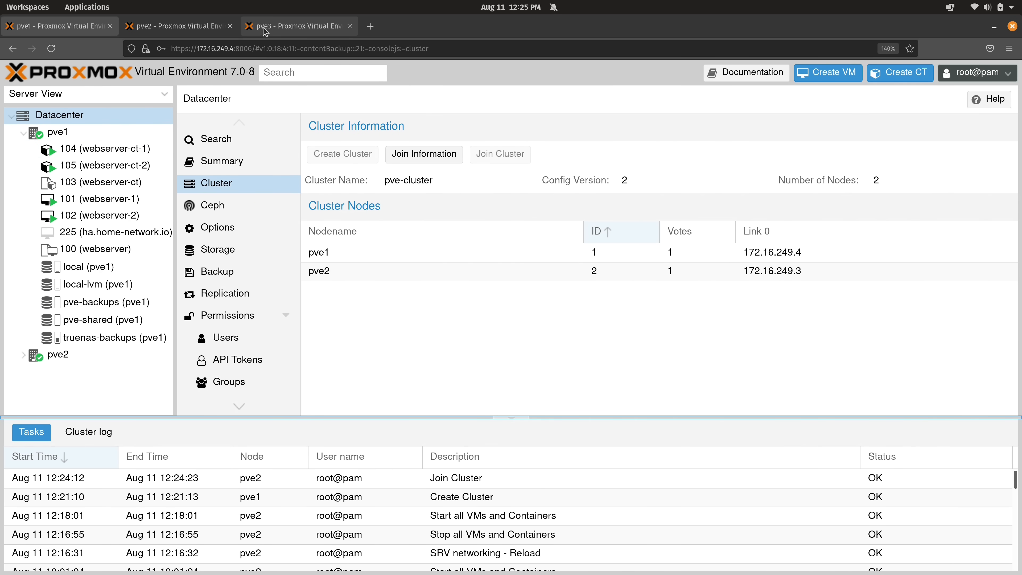
pyautogui.click(280, 31)
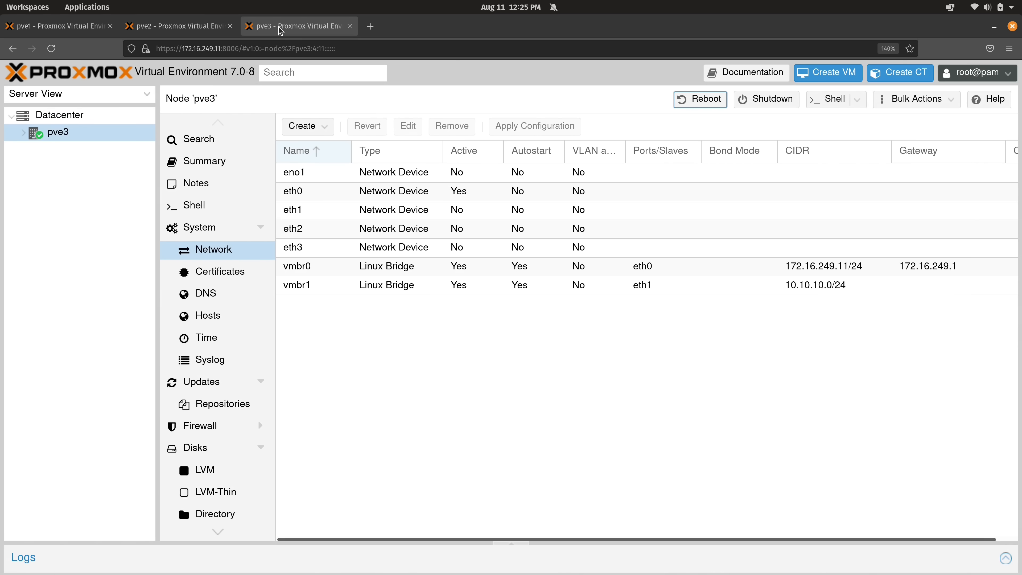
pyautogui.click(100, 115)
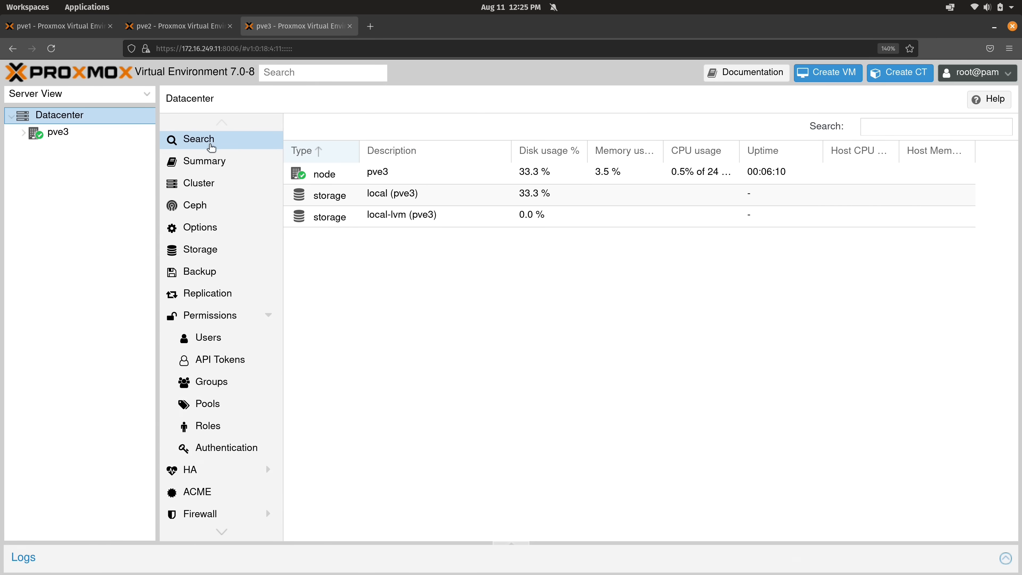
pyautogui.click(219, 192)
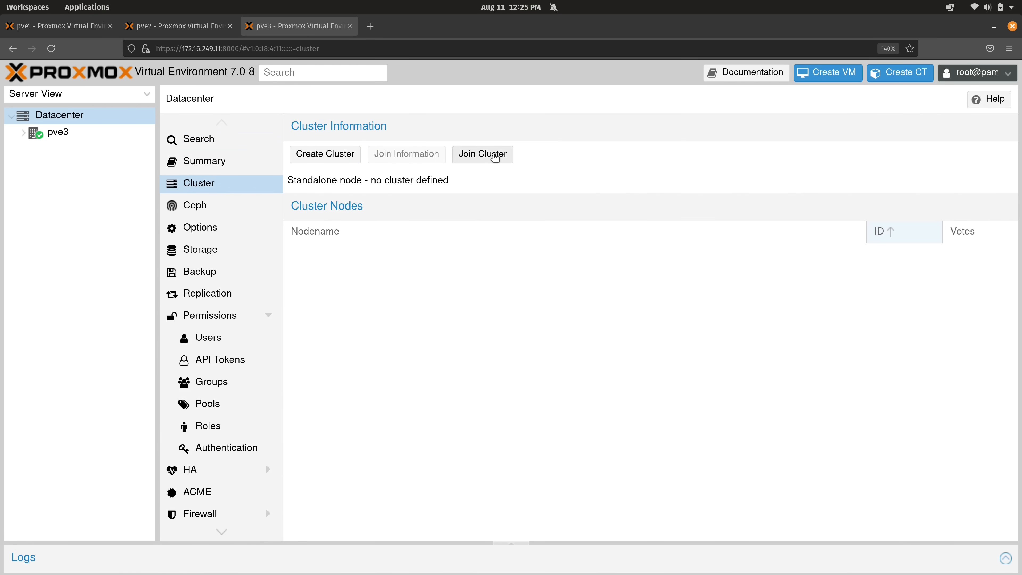
pyautogui.click(490, 156)
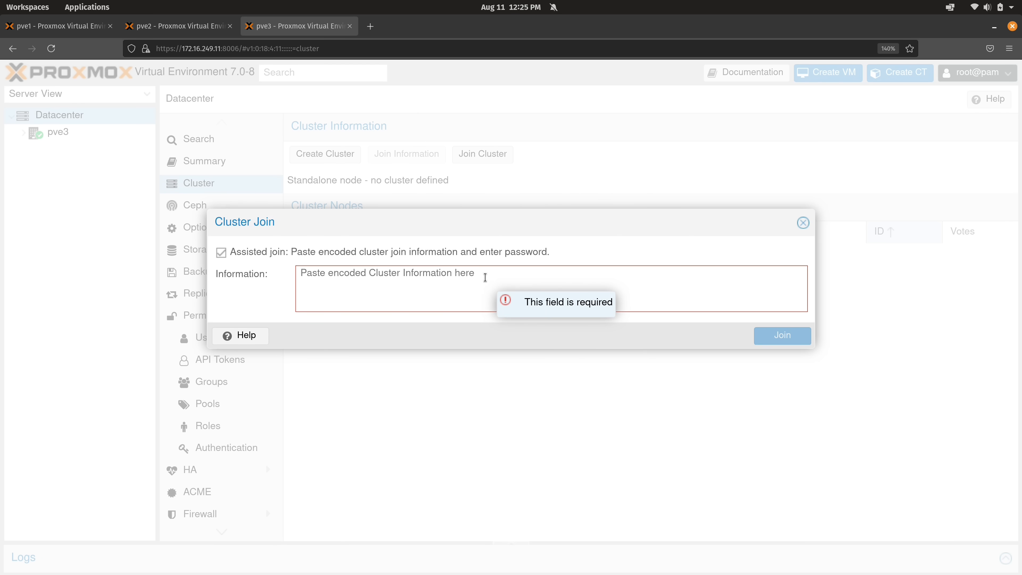
# Paste the join information, enter the peer root password, and join pve3 to pve-cluster
pyautogui.hotkey('ctrl', 'v')
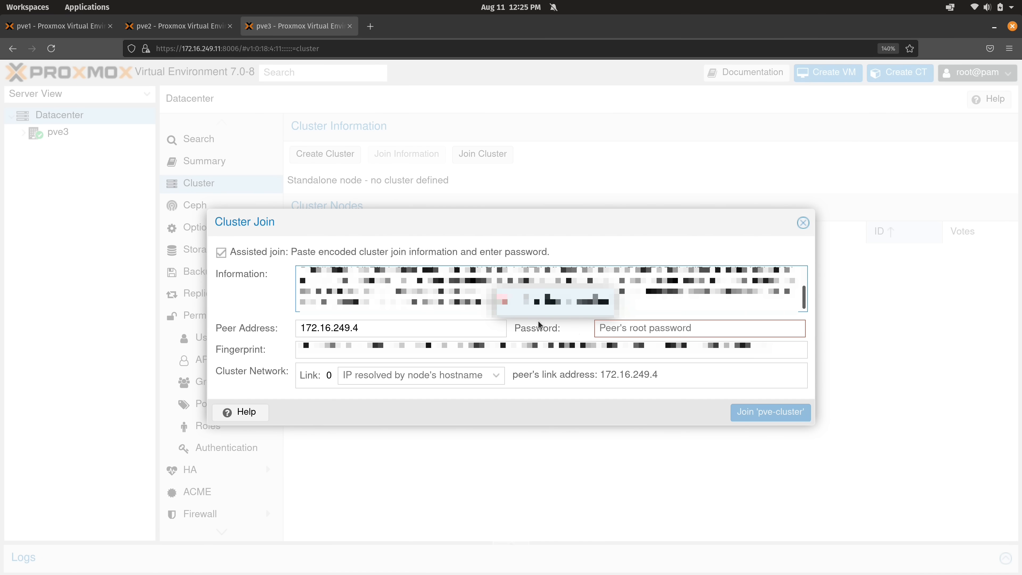
pyautogui.click(625, 334)
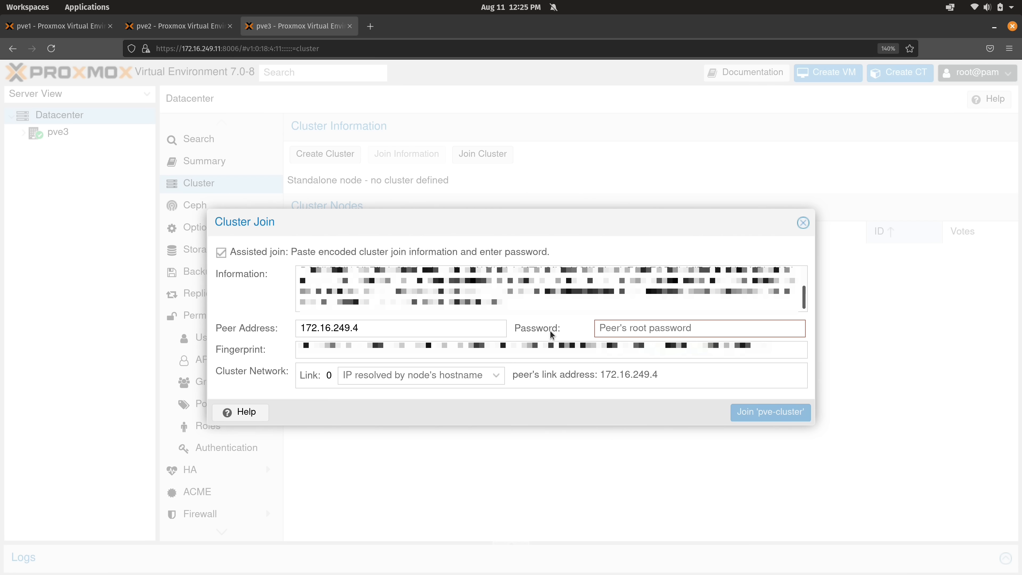
pyautogui.write('*********')
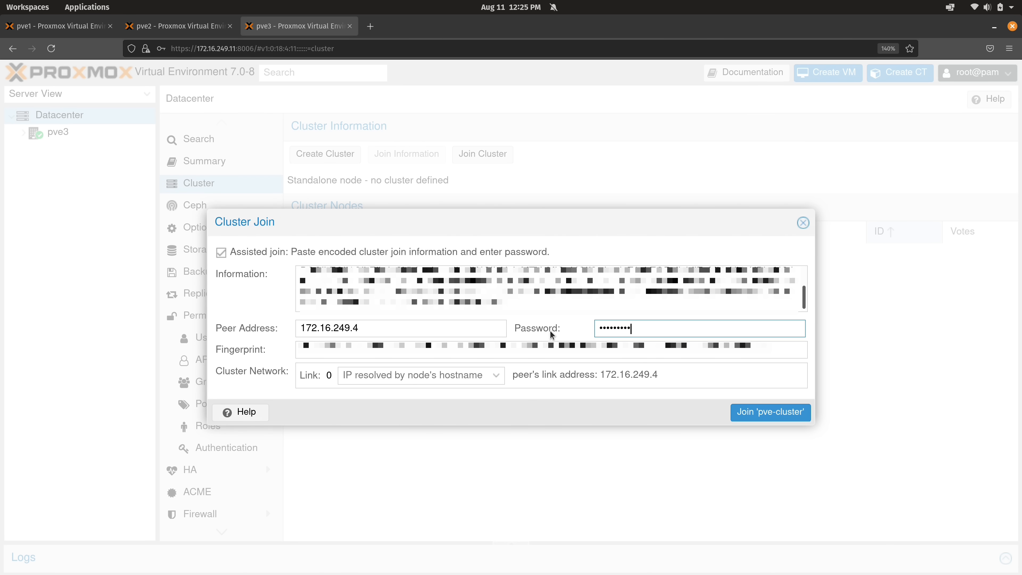
pyautogui.click(745, 412)
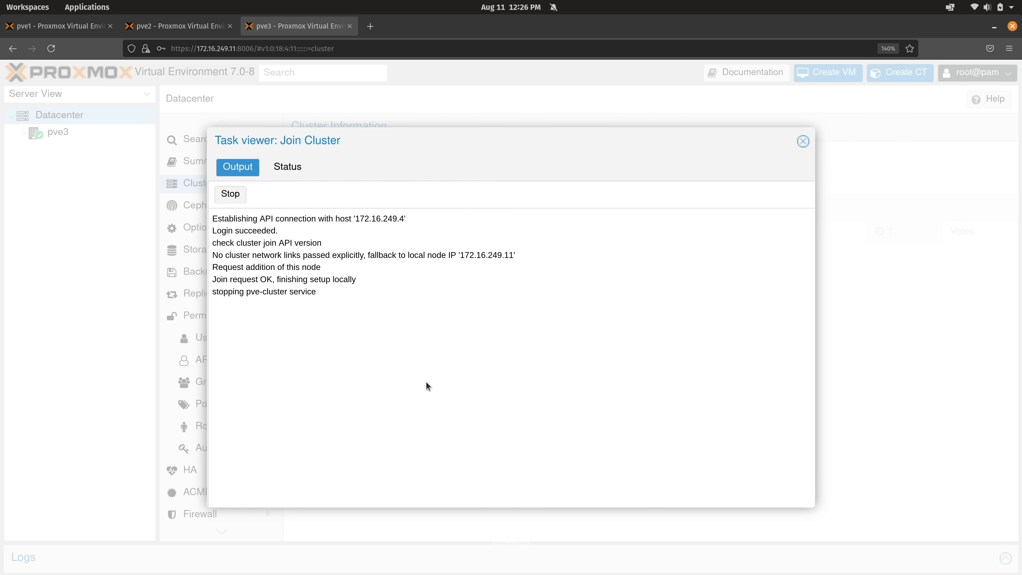
pyautogui.click(803, 140)
pyautogui.click(296, 180)
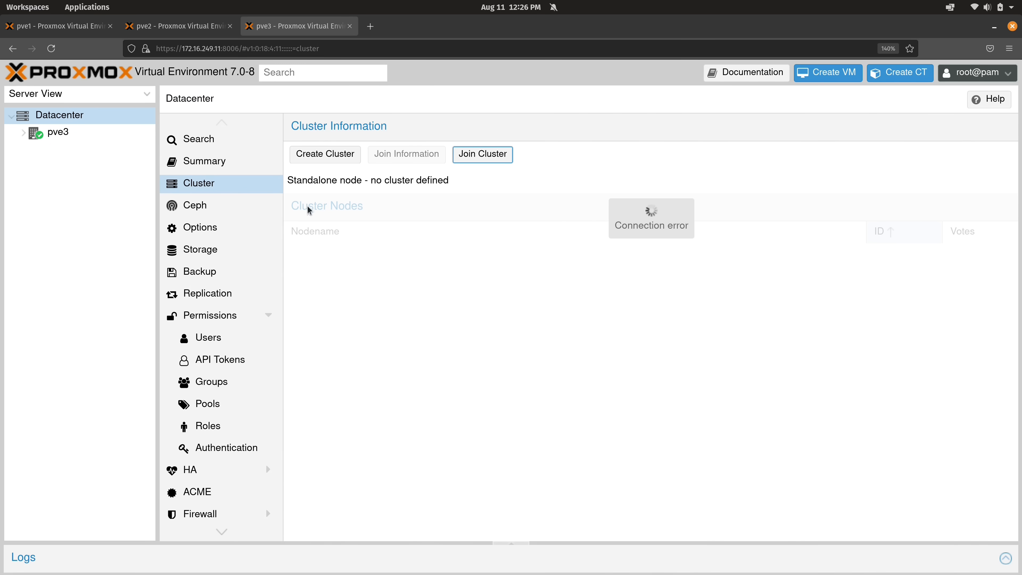
# Reload pve3's web interface and accept the certificate warning
pyautogui.click(60, 51)
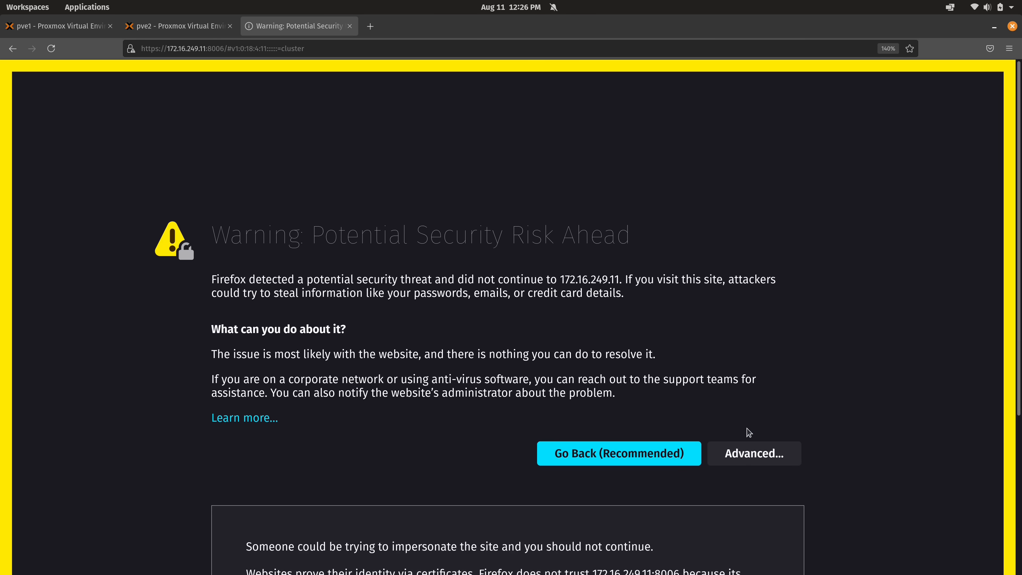
pyautogui.click(748, 444)
pyautogui.click(732, 507)
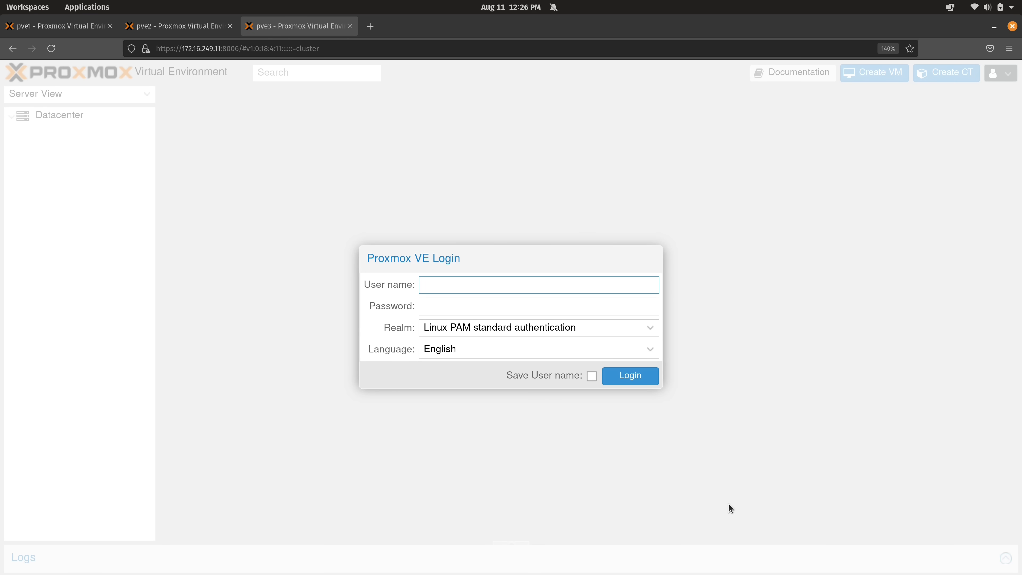
# Log in to pve3 as root, dismiss the notices, then move through pve2 to pve1's interface
pyautogui.write('root')
pyautogui.press('Tab')
pyautogui.write('•••••')
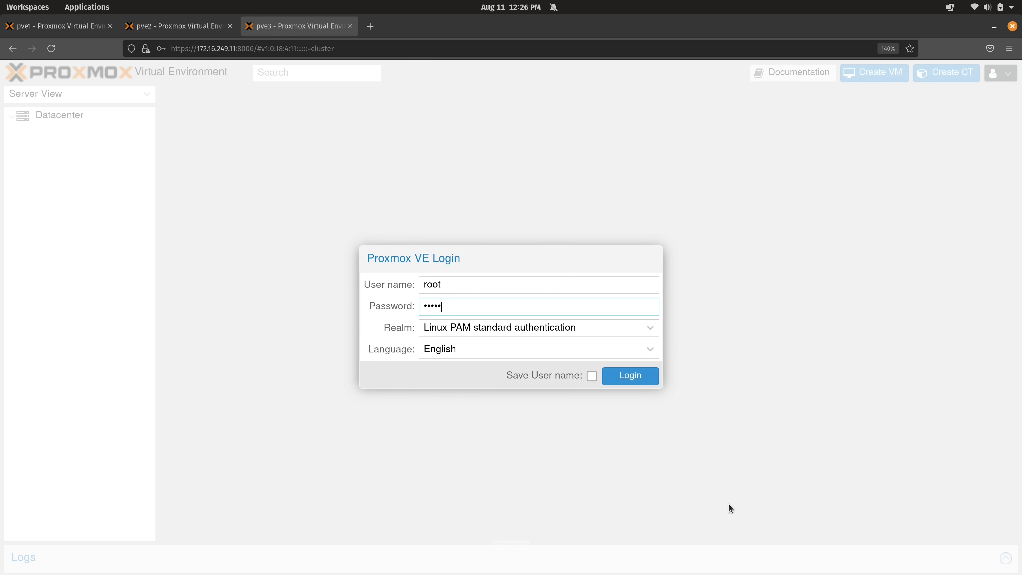
pyautogui.write('••••')
pyautogui.press('Return')
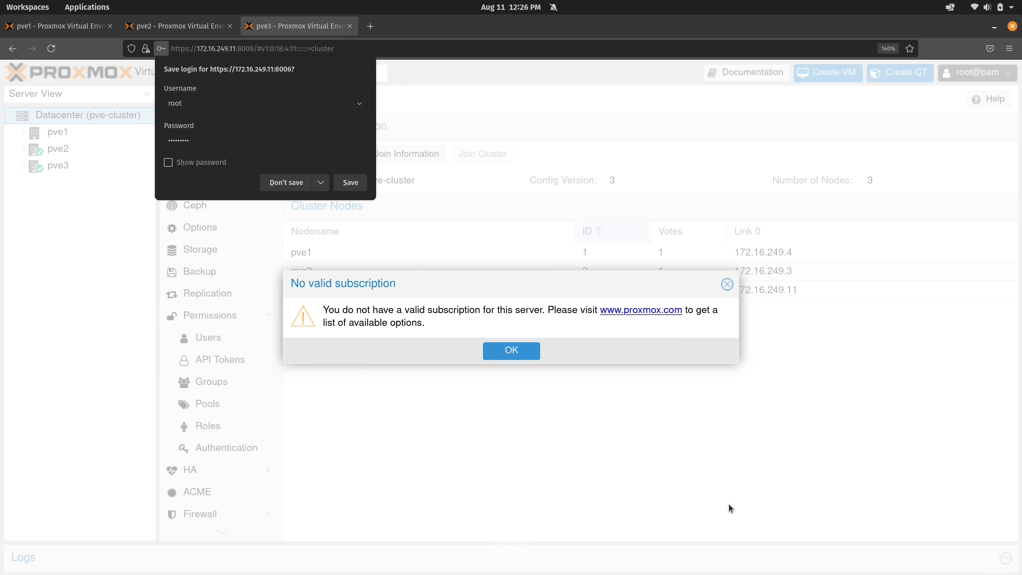
pyautogui.click(286, 182)
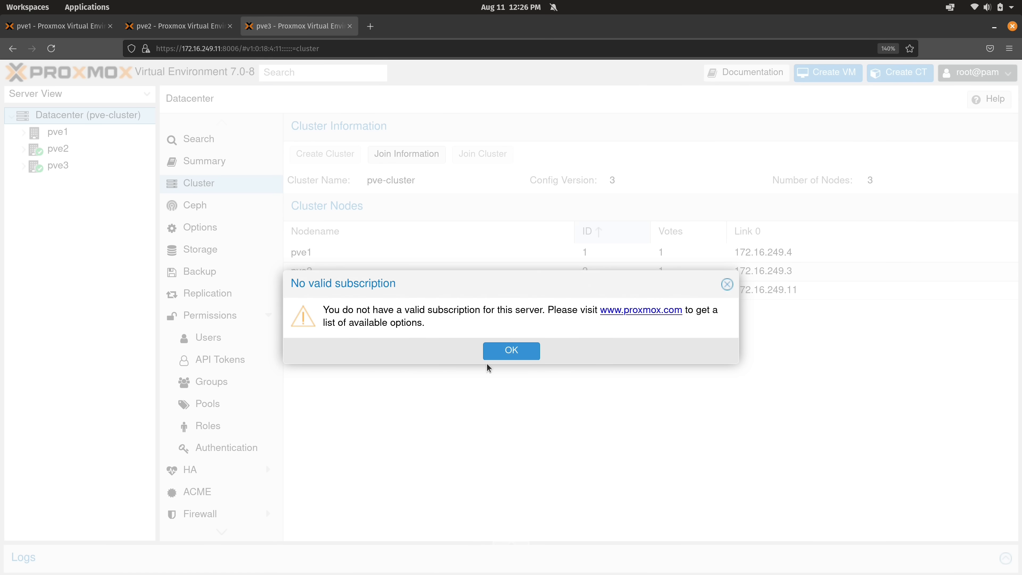
pyautogui.click(512, 351)
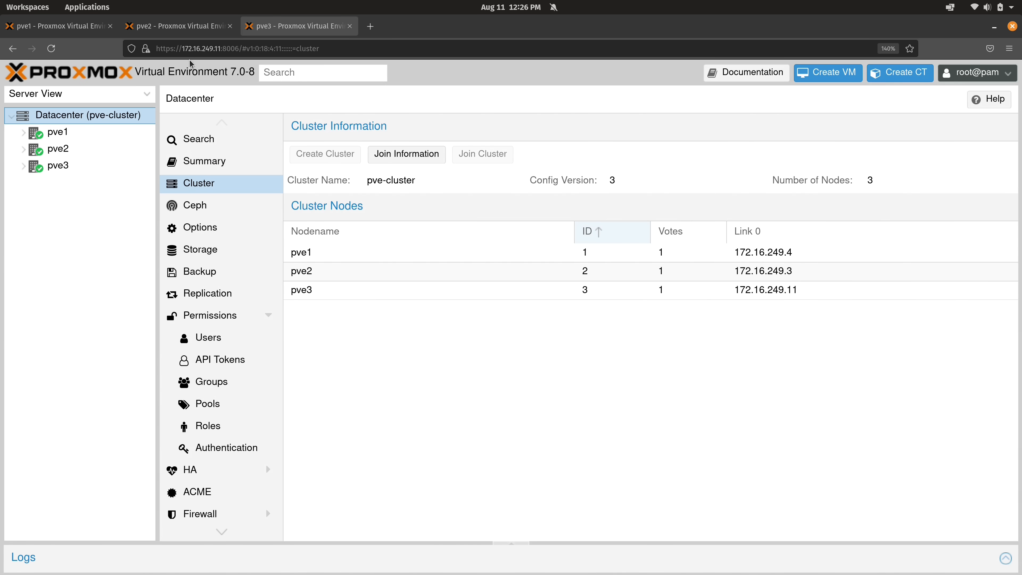
pyautogui.click(205, 28)
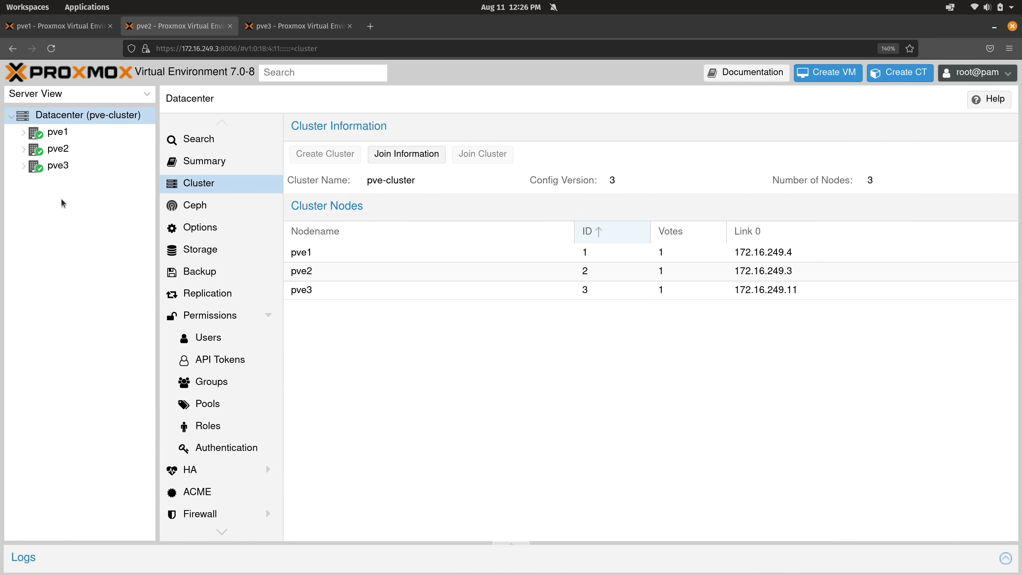
pyautogui.hotkey('ctrl', 'pageup')
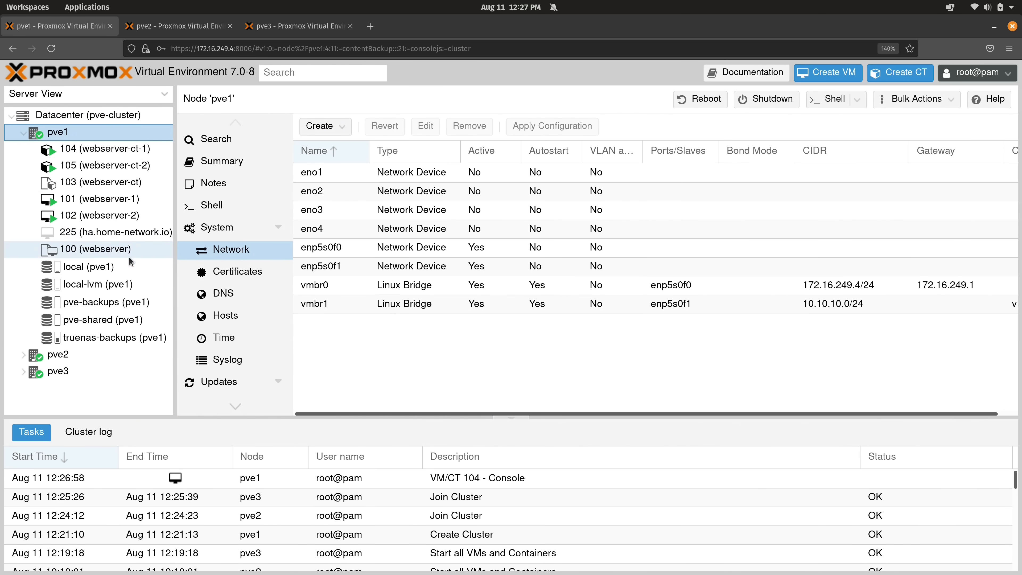
# Open VM 101 (webserver-1)'s console, log in, and list its address 10.10.10.205
pyautogui.click(122, 206)
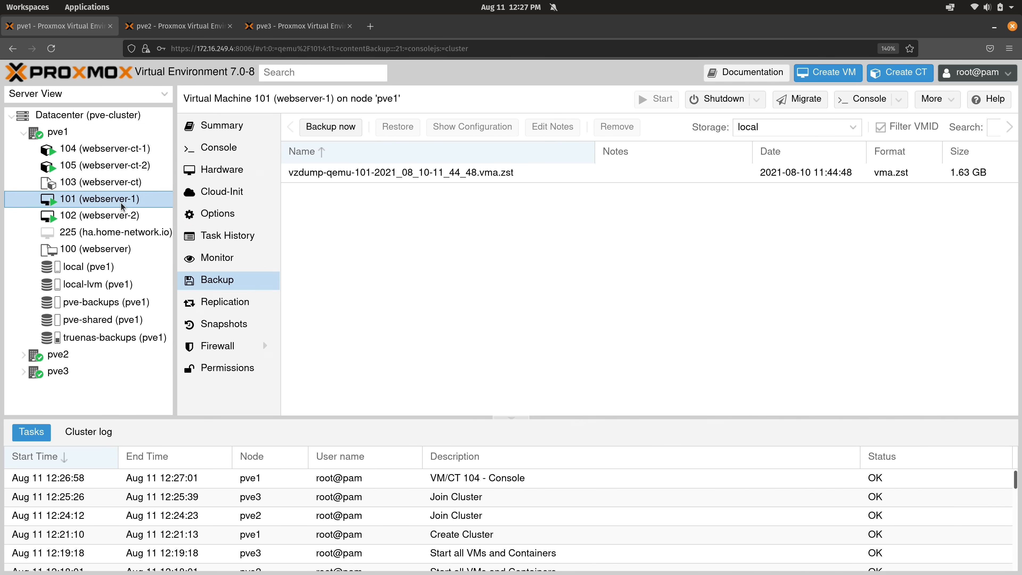
pyautogui.click(223, 147)
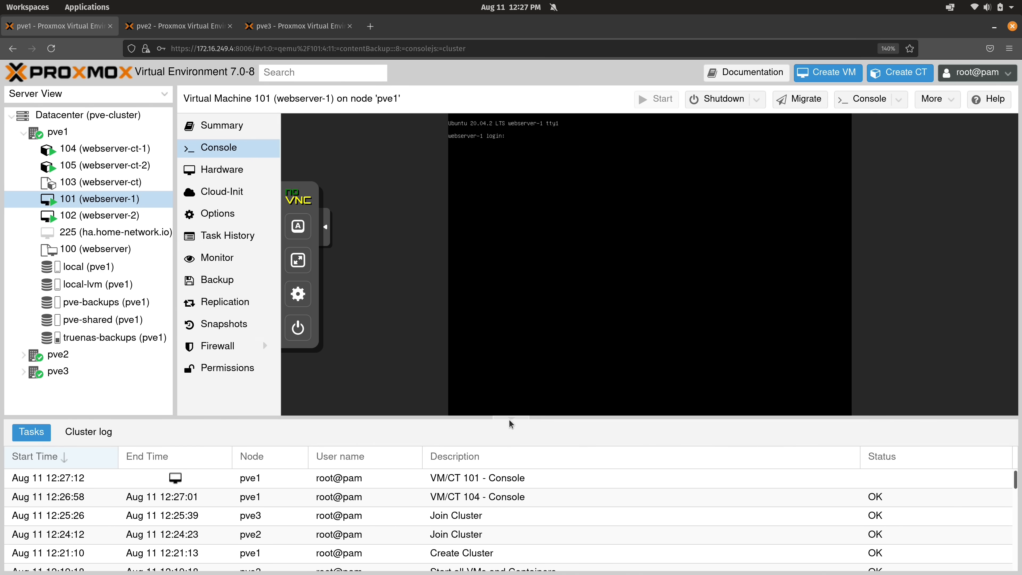
pyautogui.click(511, 419)
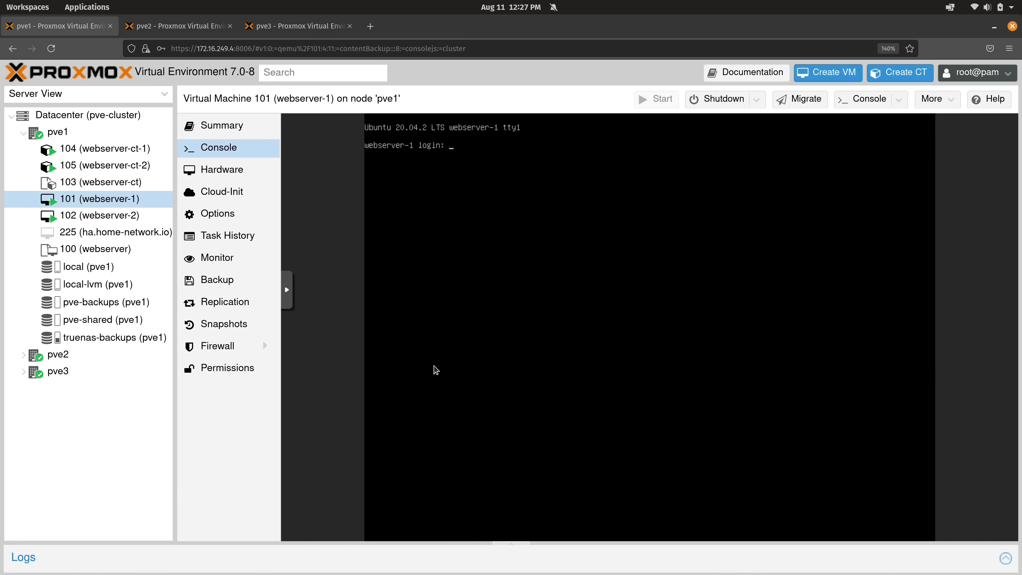
pyautogui.write('jay')
pyautogui.press('Return')
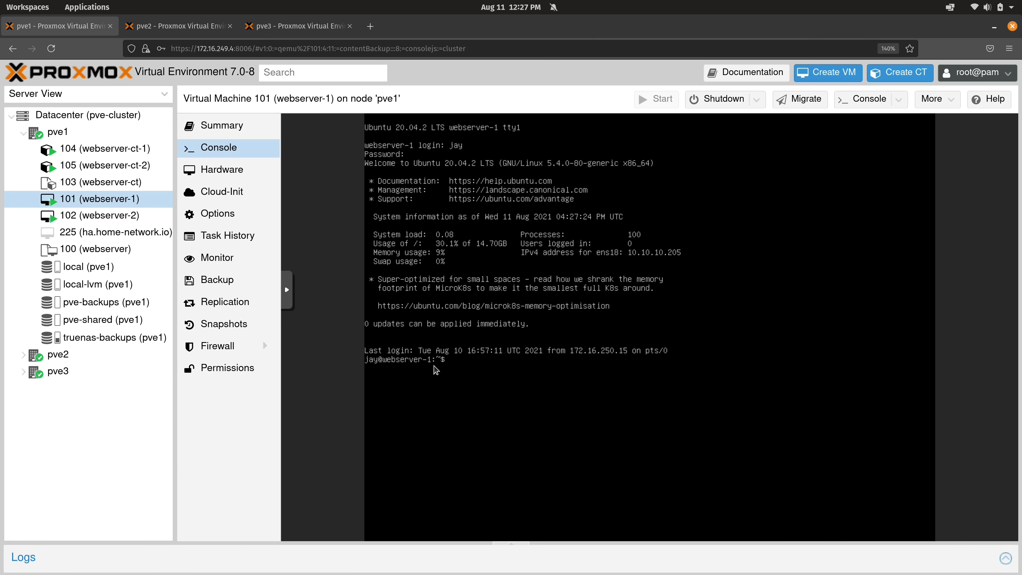
pyautogui.press('Return')
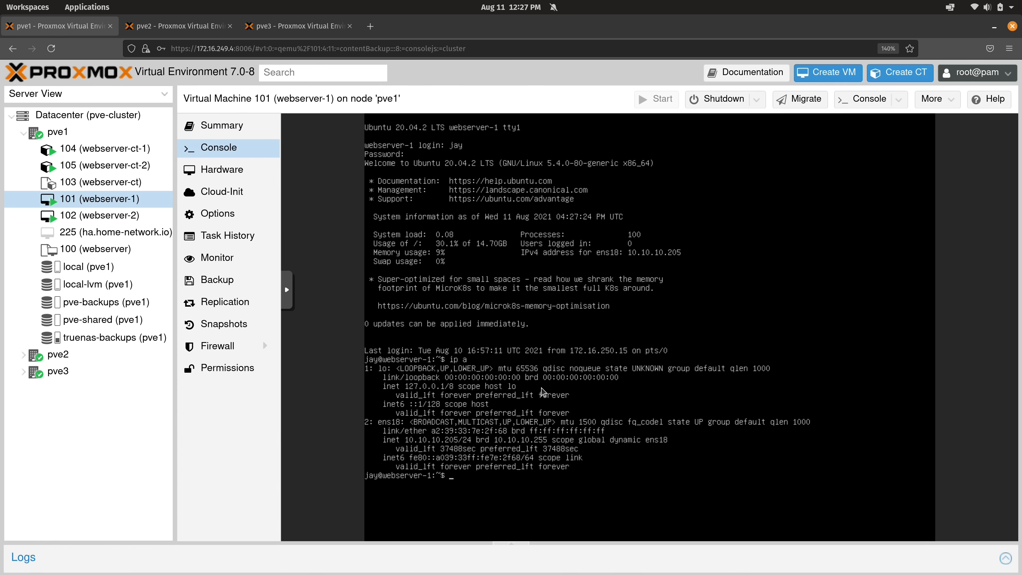
pyautogui.press('super+ctrl+Down')
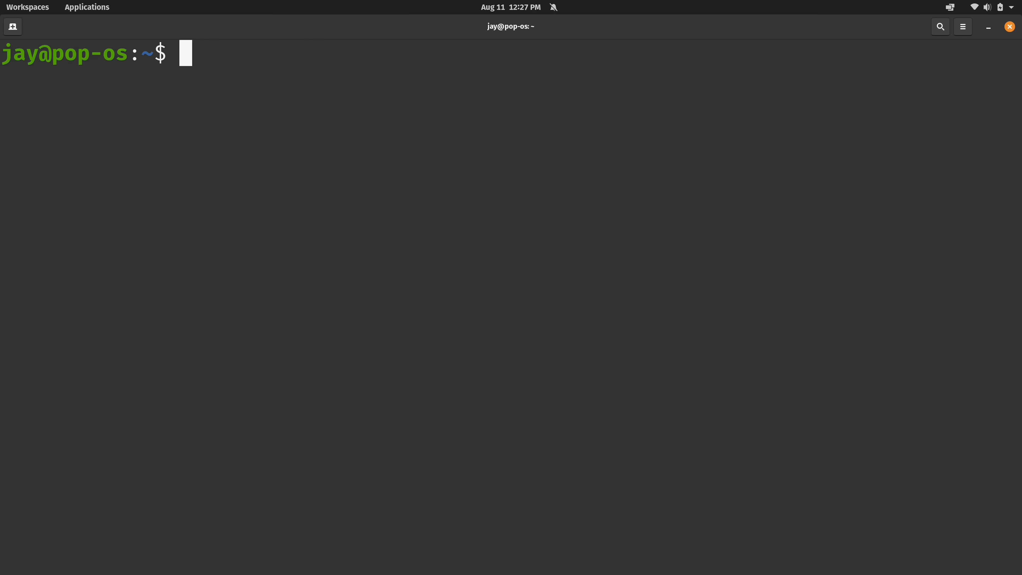
# Start a continuous ping to 10.10.10.205 and return to the Proxmox console
pyautogui.write('ping 10')
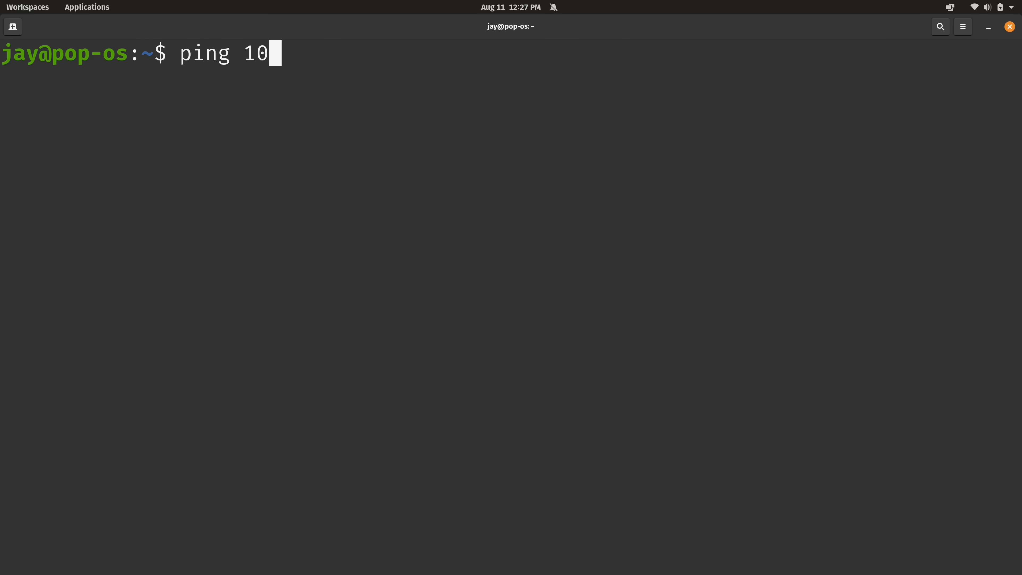
pyautogui.write('.10.10.')
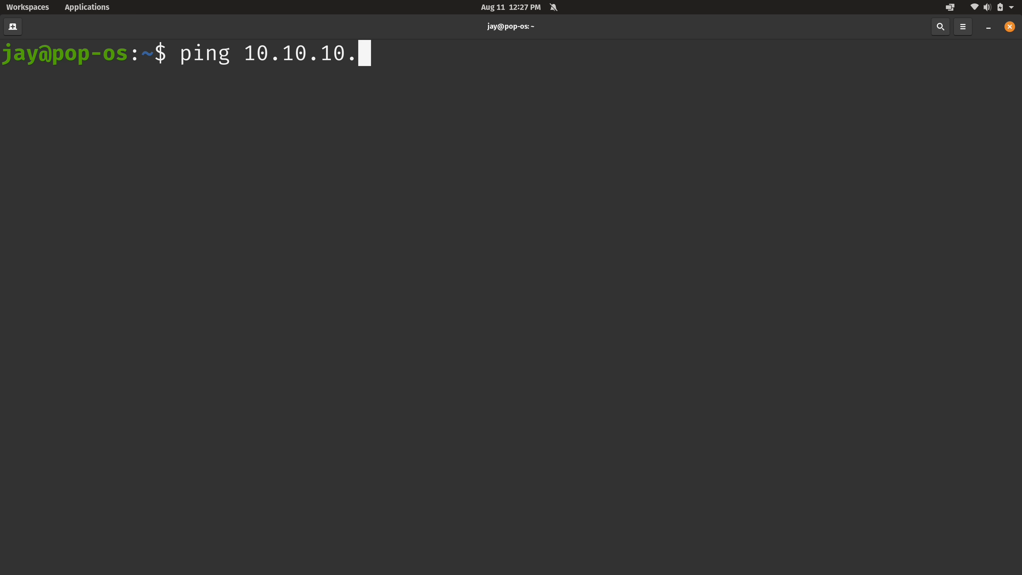
pyautogui.write('205')
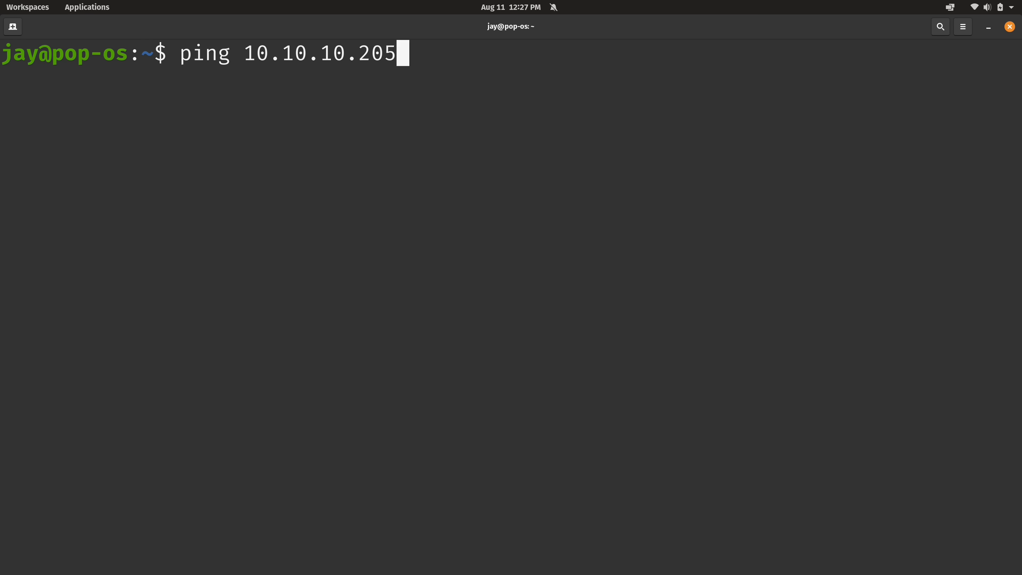
pyautogui.press('Return')
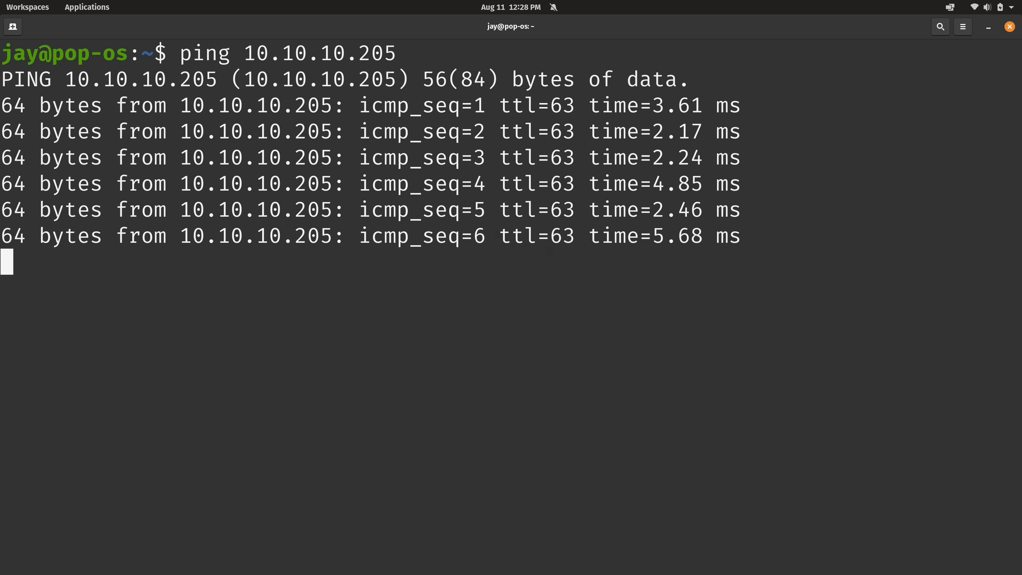
pyautogui.hotkey('alt', 'Tab')
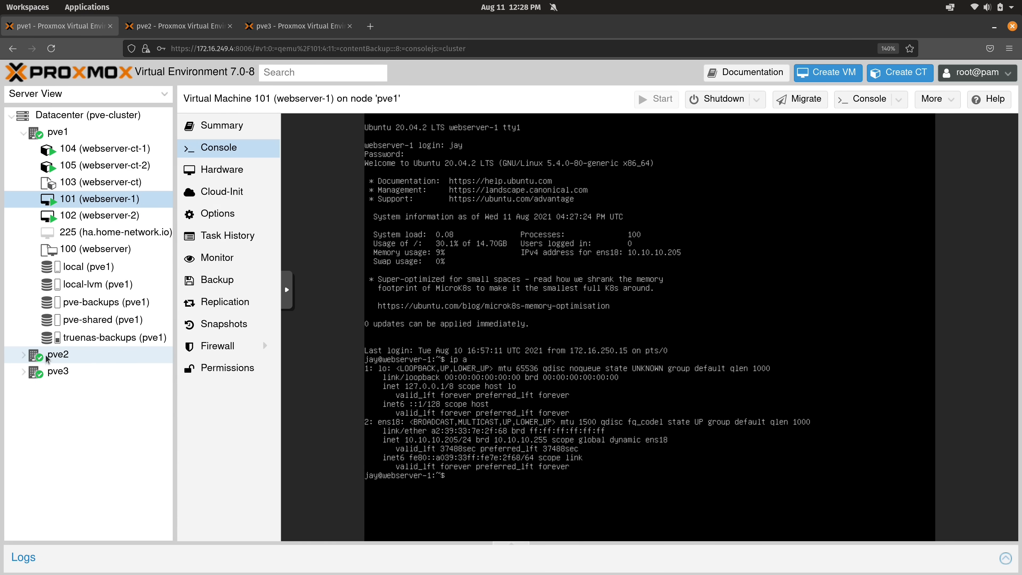
# Expand node pve2 in the Server View tree to reveal its five storages
pyautogui.click(24, 356)
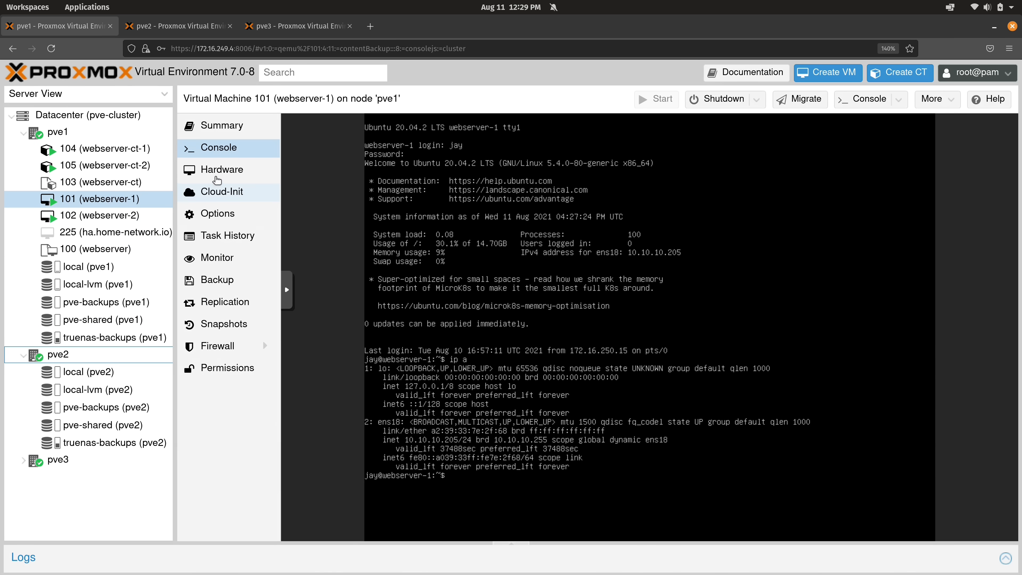
# Show VM 101's hardware, inspect its 16G local-lvm disk, and confirm the ping still replies
pyautogui.click(217, 179)
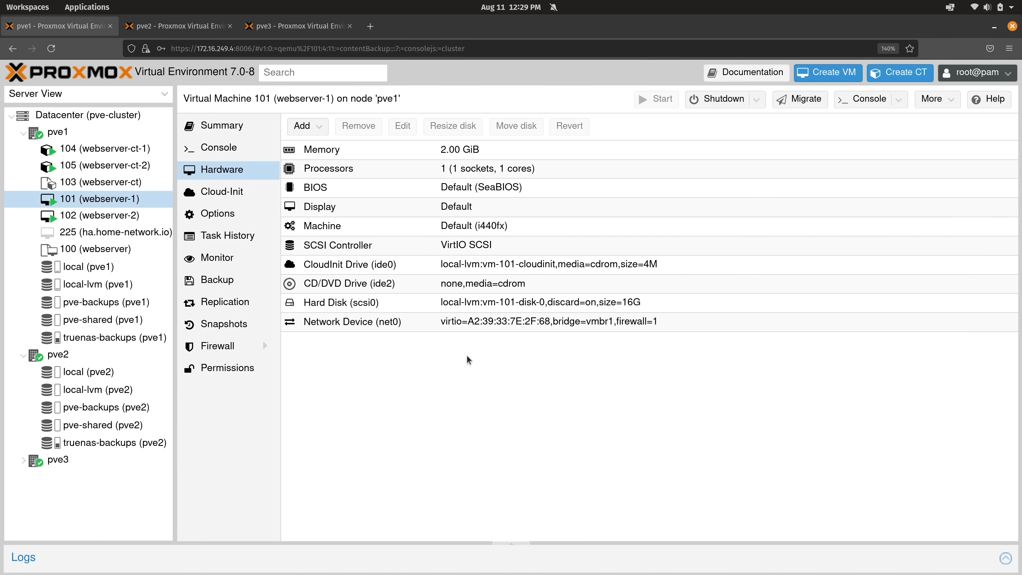
pyautogui.click(476, 304)
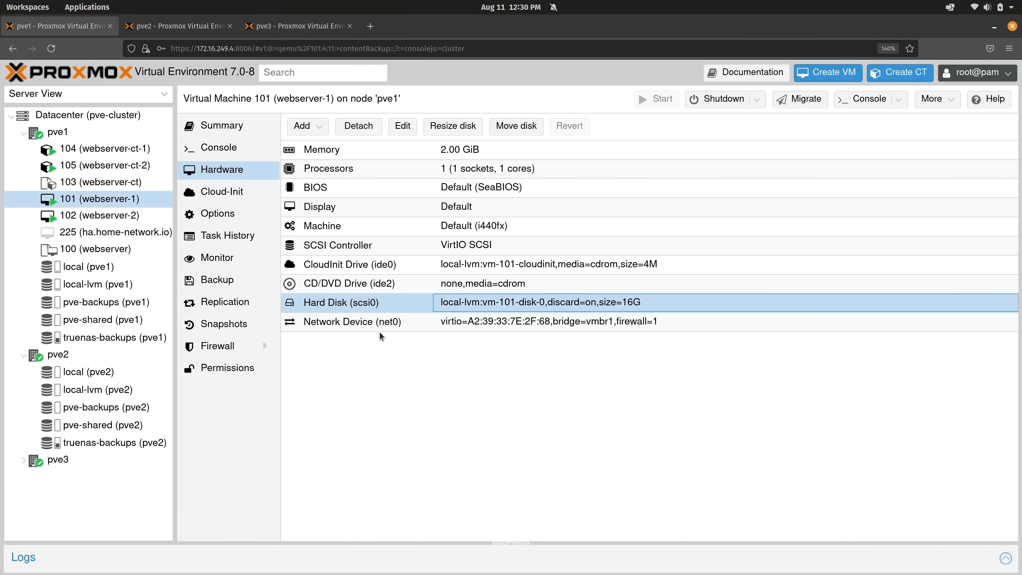
pyautogui.press('ctrl+super+Down')
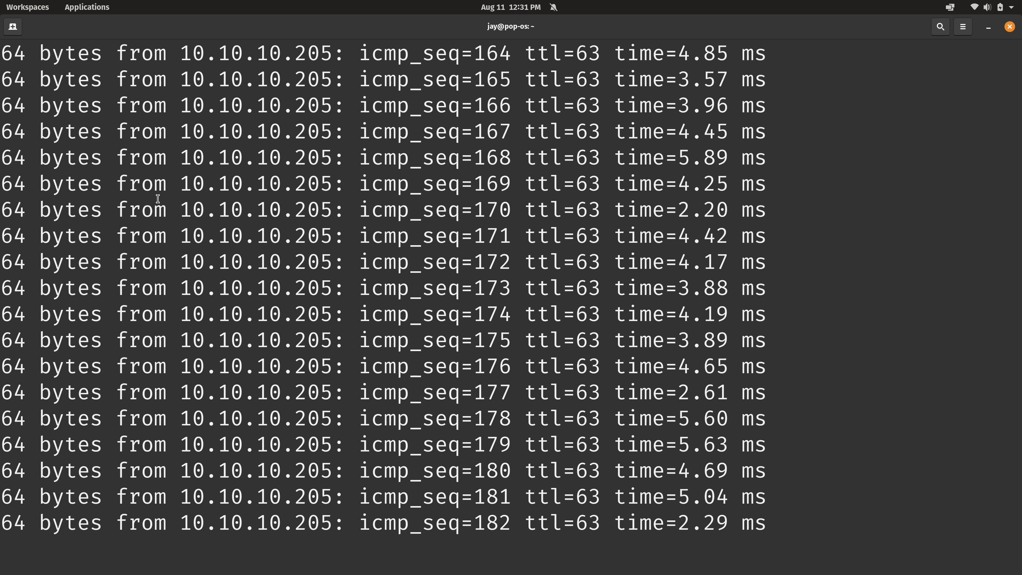
pyautogui.press('ctrl+super+Up')
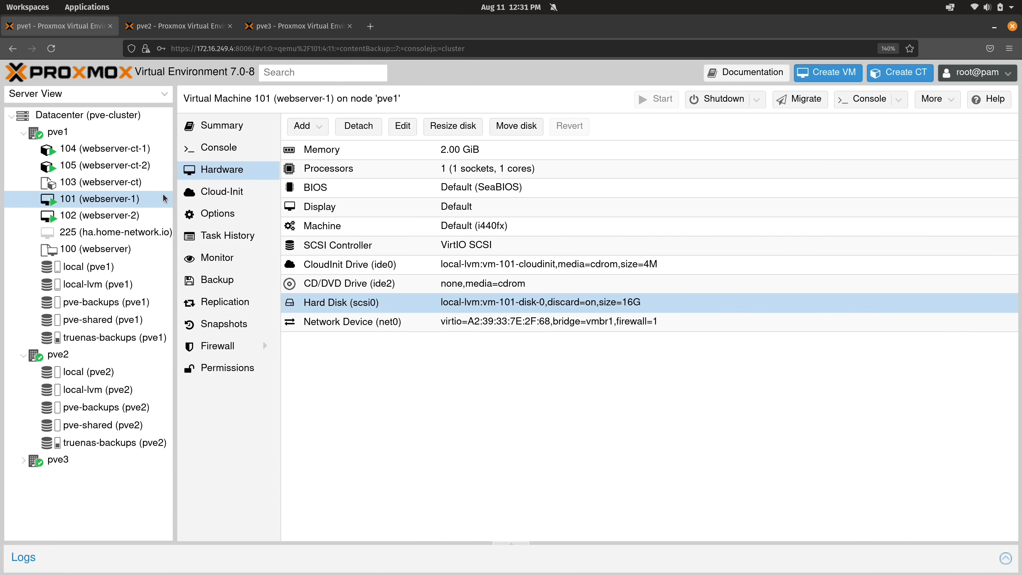
pyautogui.rightClick(134, 199)
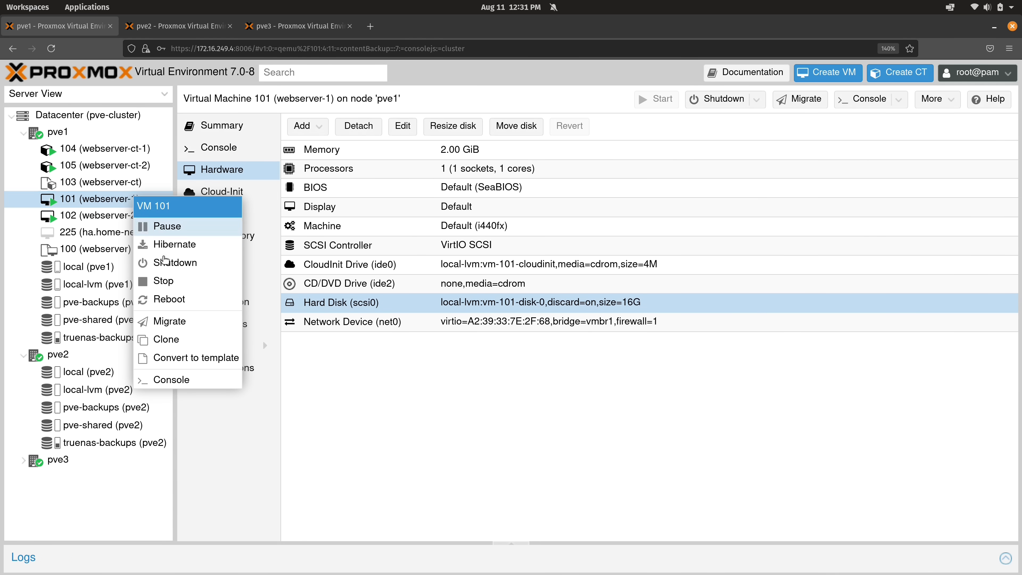
pyautogui.click(176, 321)
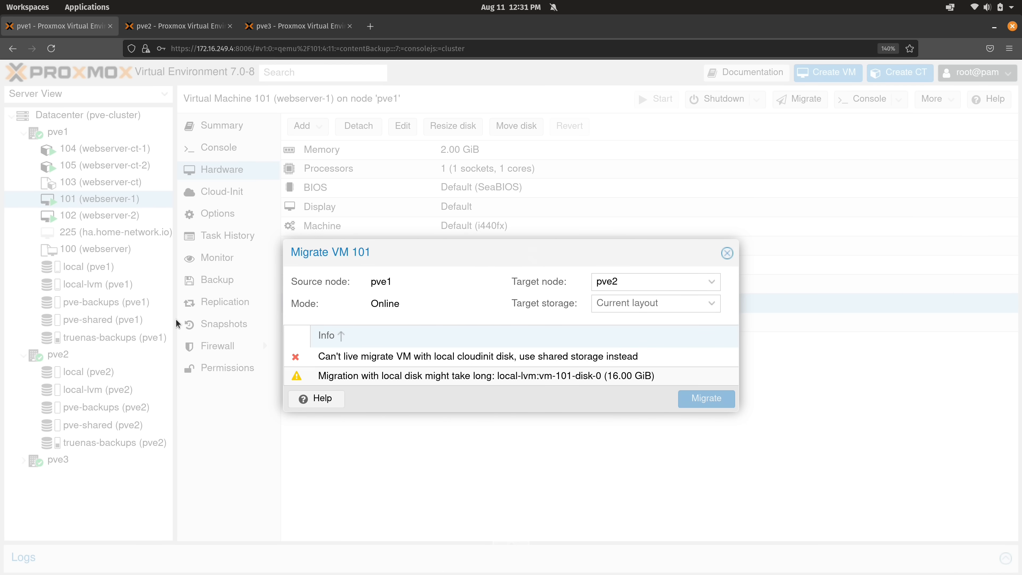
pyautogui.click(713, 282)
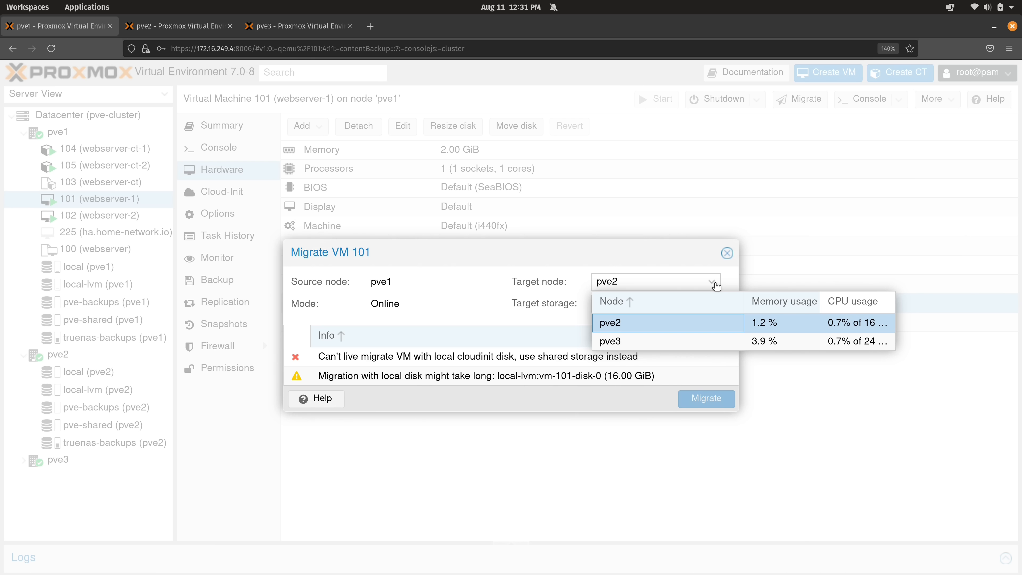
pyautogui.click(647, 322)
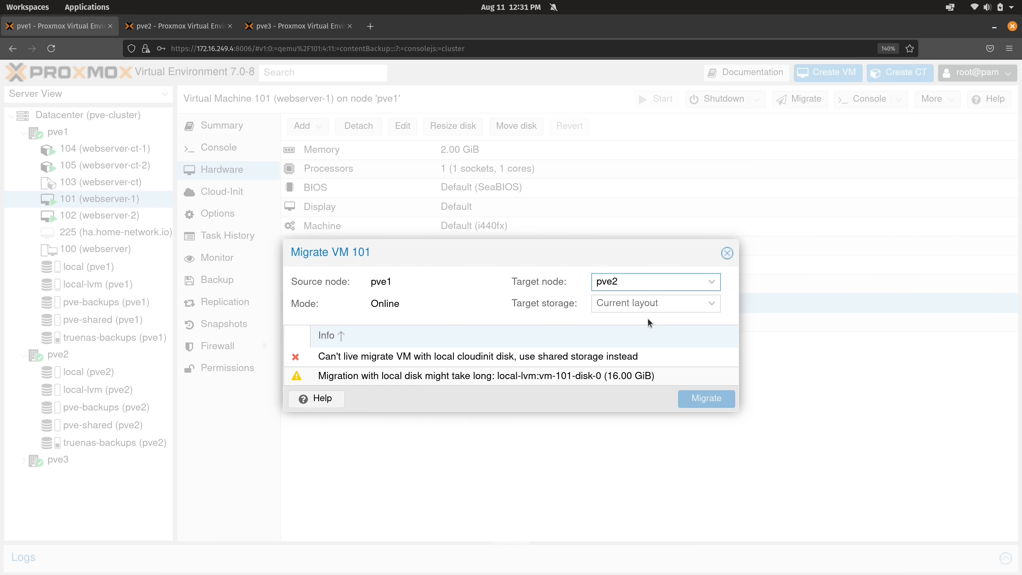
pyautogui.click(651, 307)
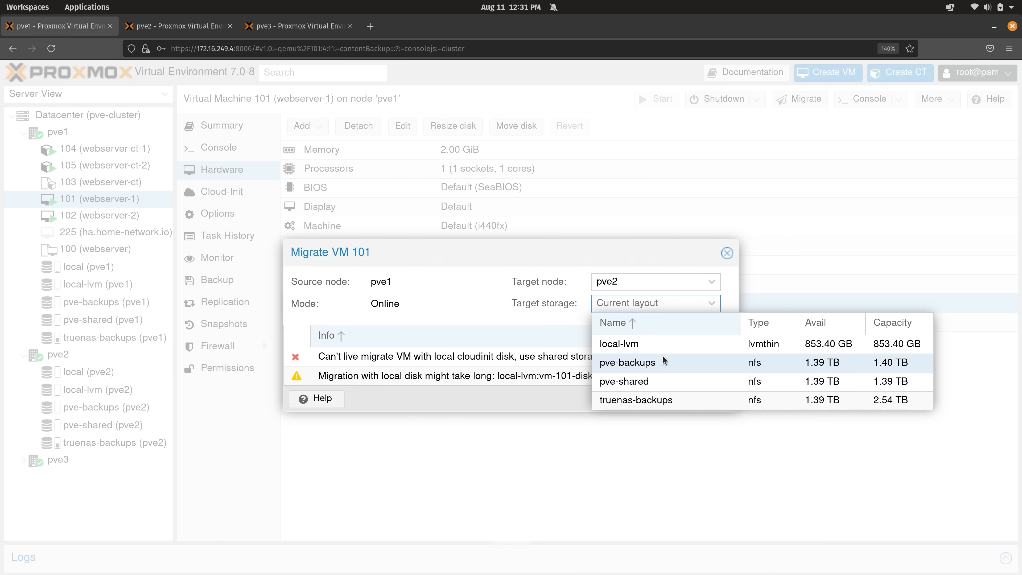
pyautogui.click(665, 350)
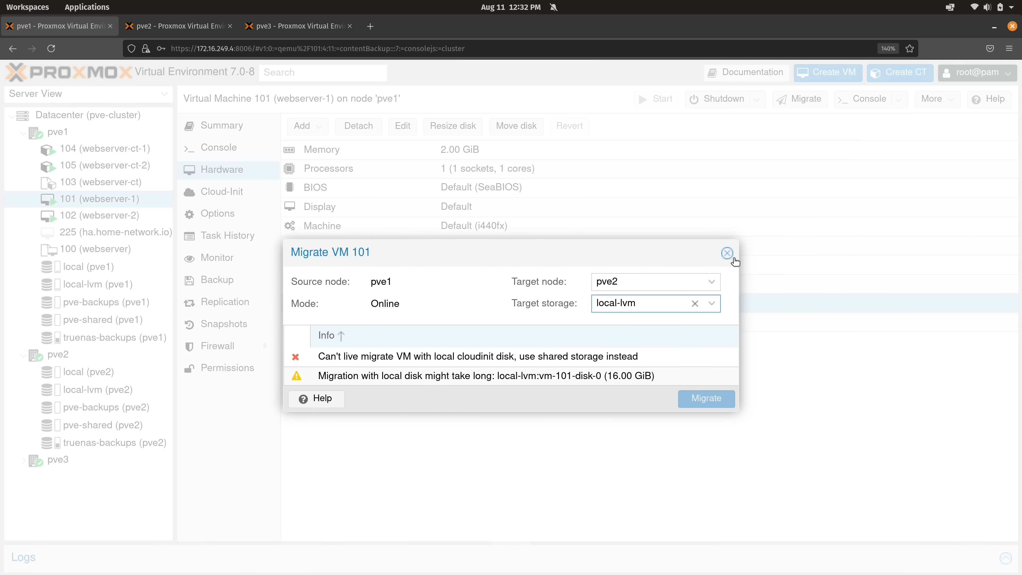
pyautogui.click(727, 253)
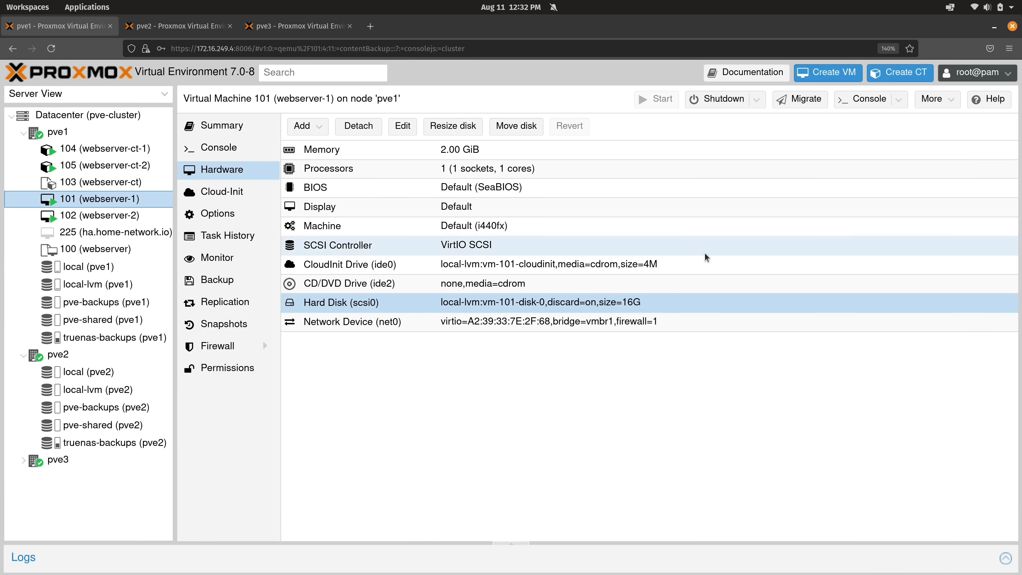
# Remove VM 101's CloudInit Drive (ide0) and request a shutdown of VM 101
pyautogui.click(411, 265)
pyautogui.click(373, 128)
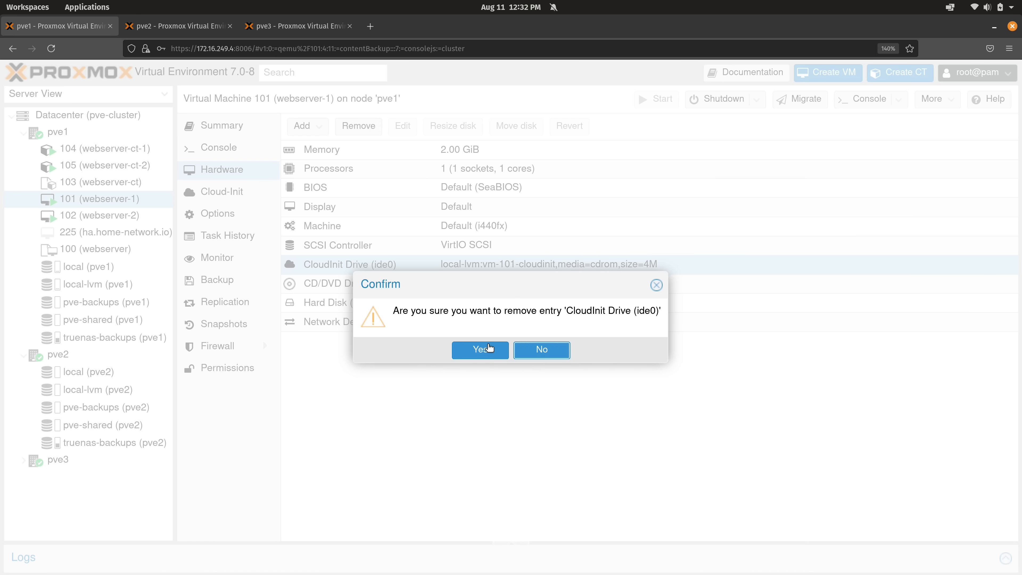
pyautogui.click(482, 350)
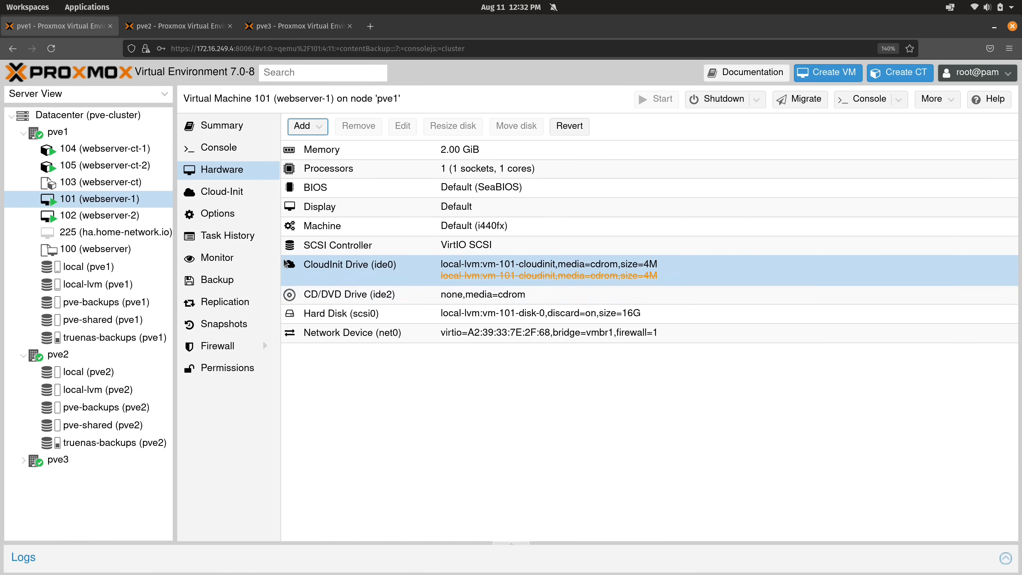
pyautogui.rightClick(119, 197)
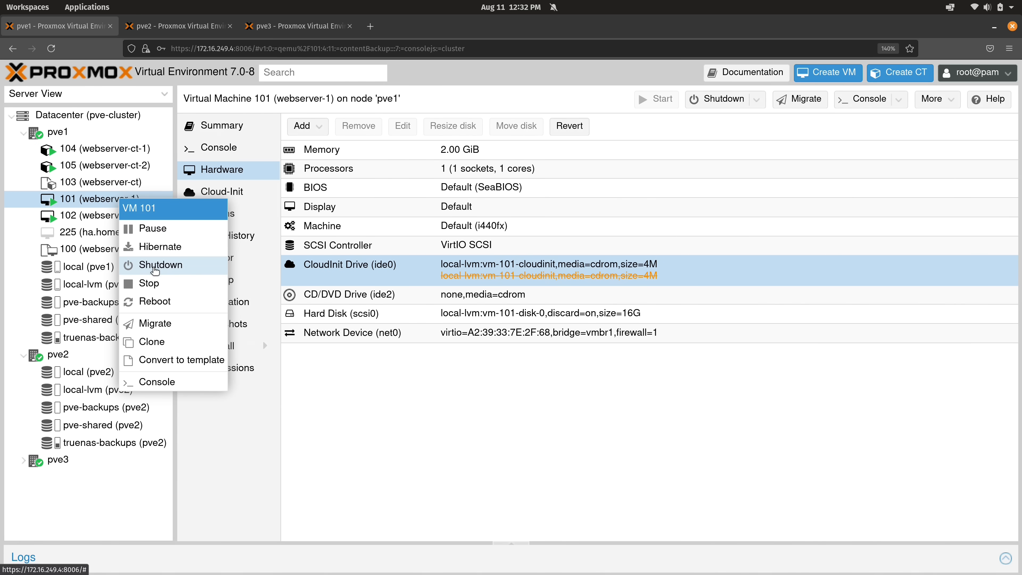
pyautogui.click(158, 263)
# Confirm VM 101's shutdown and remove VM 102's CloudInit Drive (ide0)
pyautogui.press('Return')
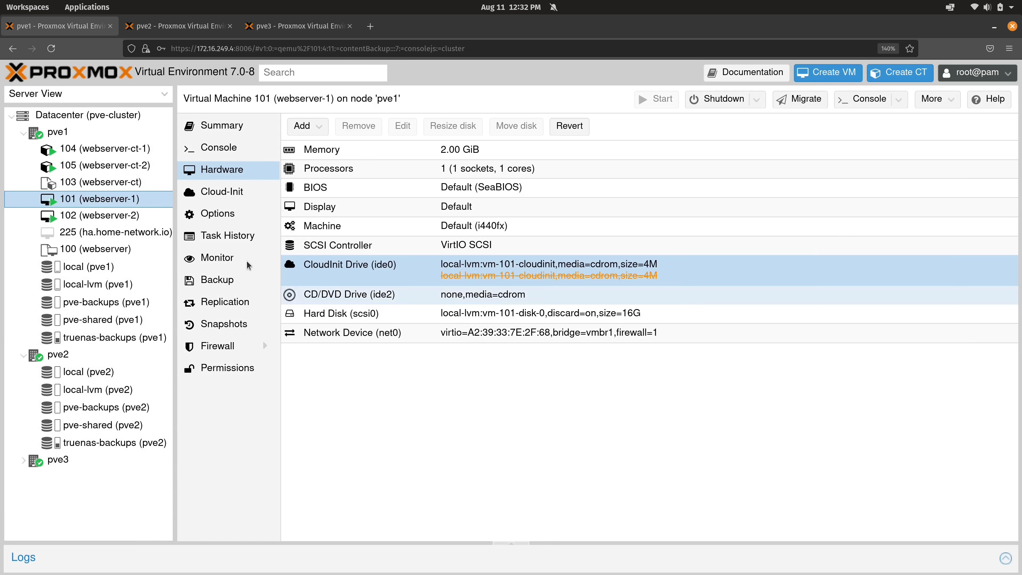
pyautogui.click(135, 217)
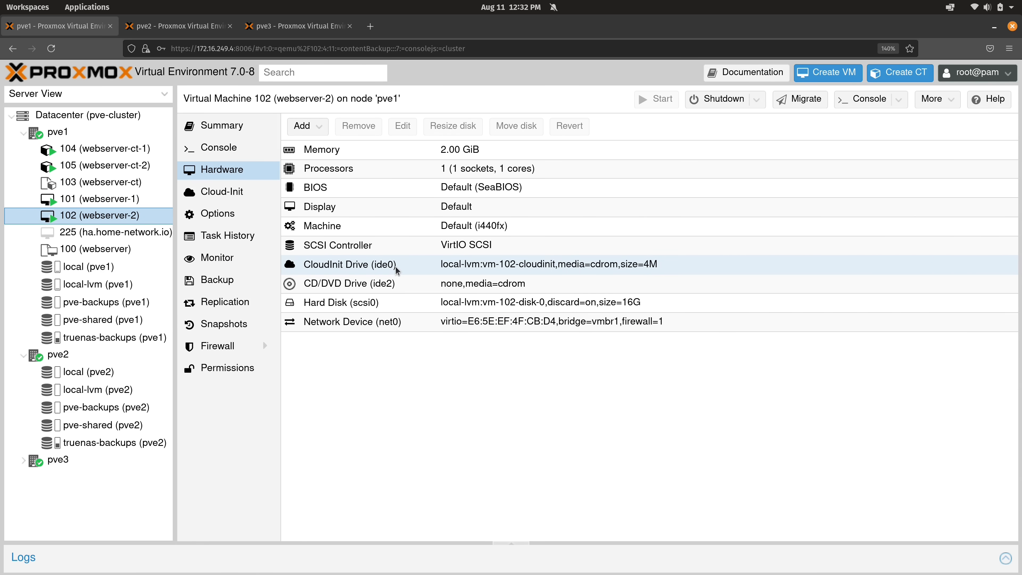
pyautogui.click(393, 268)
pyautogui.click(359, 126)
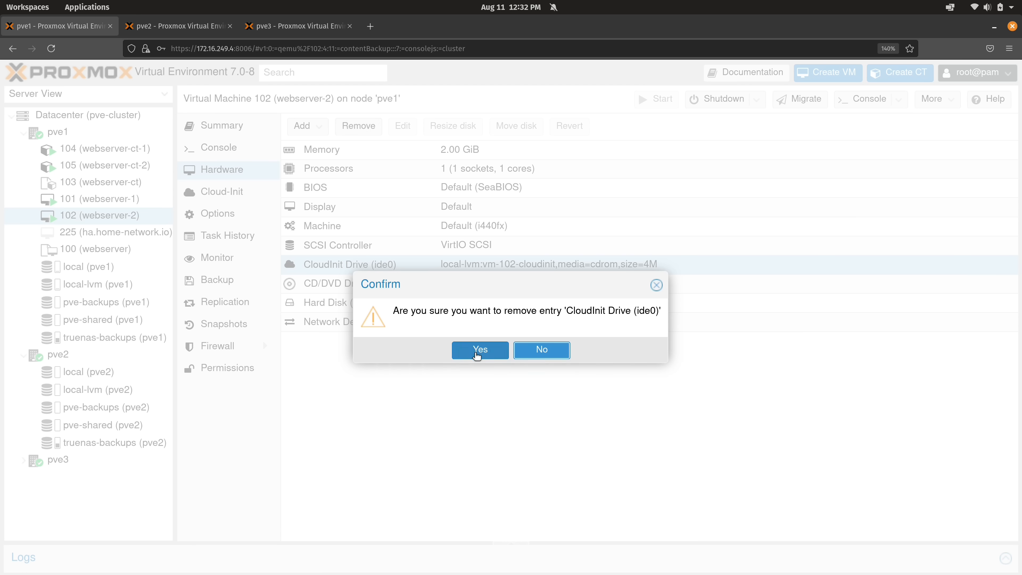
pyautogui.click(479, 349)
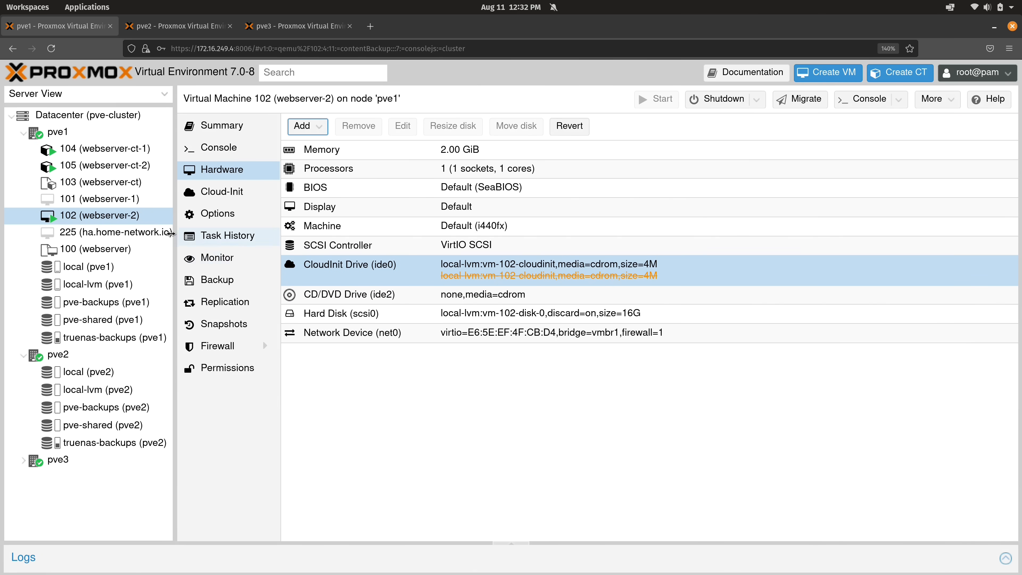
# Shut down VM 102 and remove its CD/DVD Drive (ide2)
pyautogui.rightClick(129, 220)
pyautogui.click(153, 281)
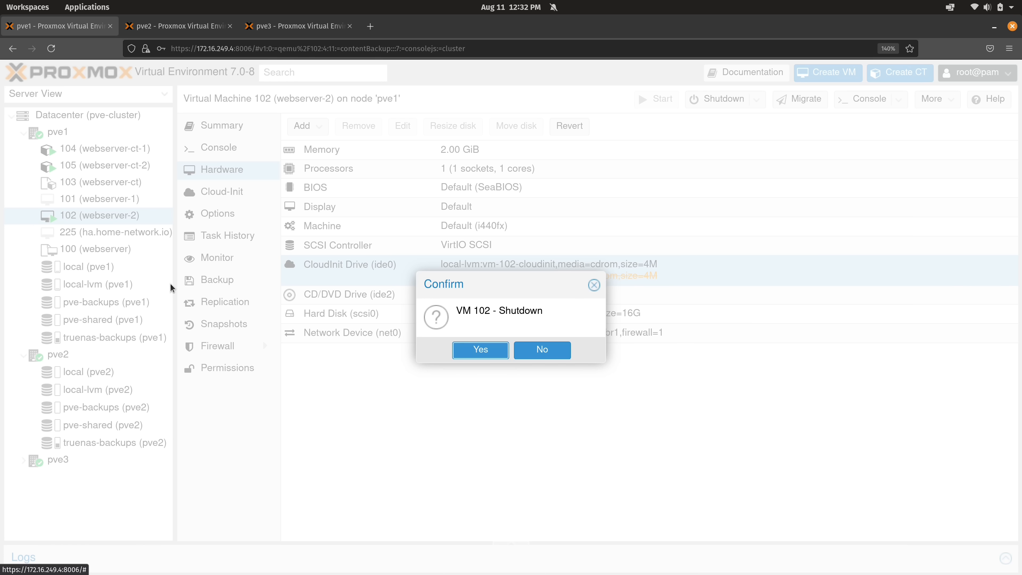
pyautogui.click(475, 349)
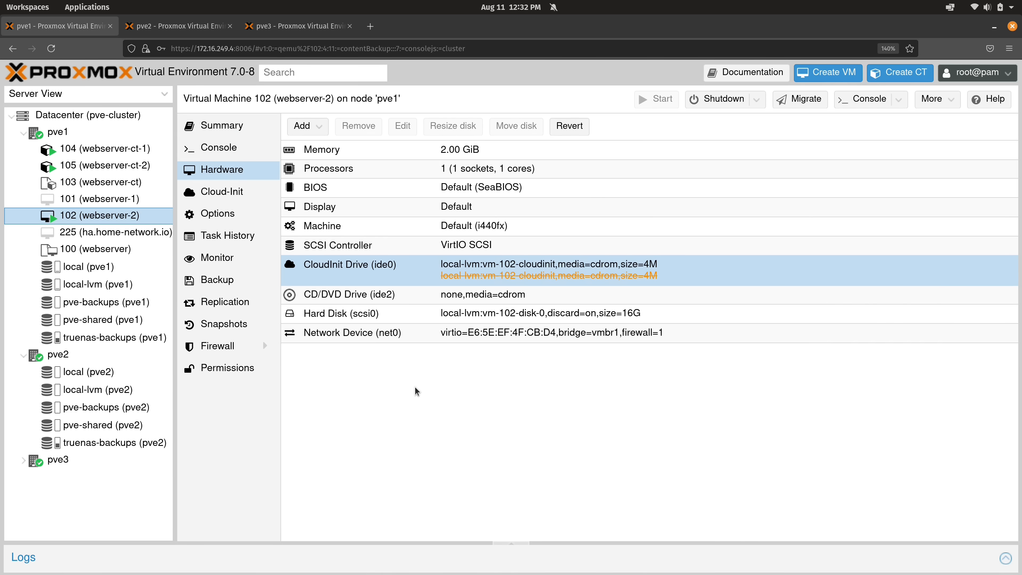
pyautogui.click(386, 296)
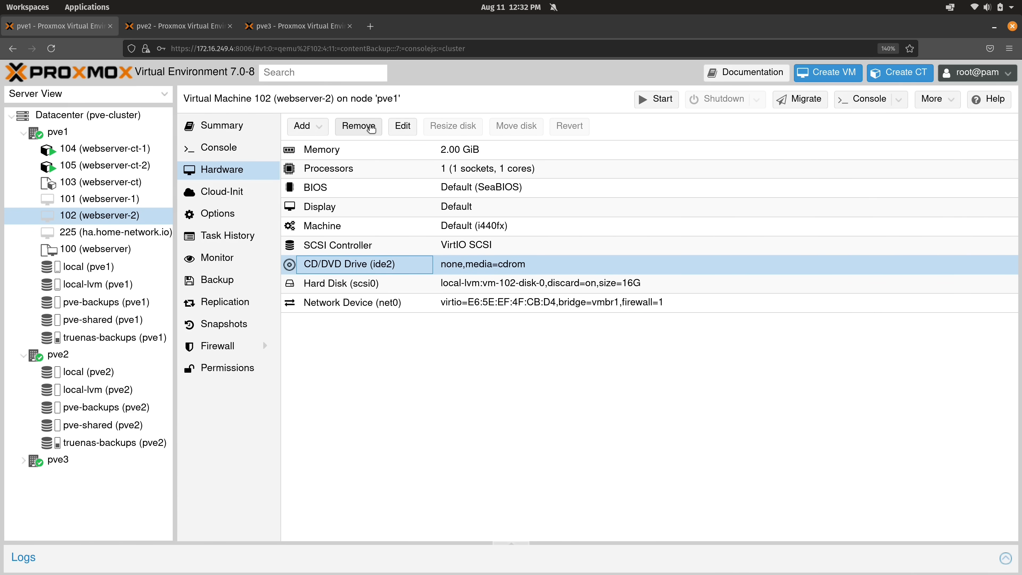
pyautogui.click(370, 130)
pyautogui.click(481, 350)
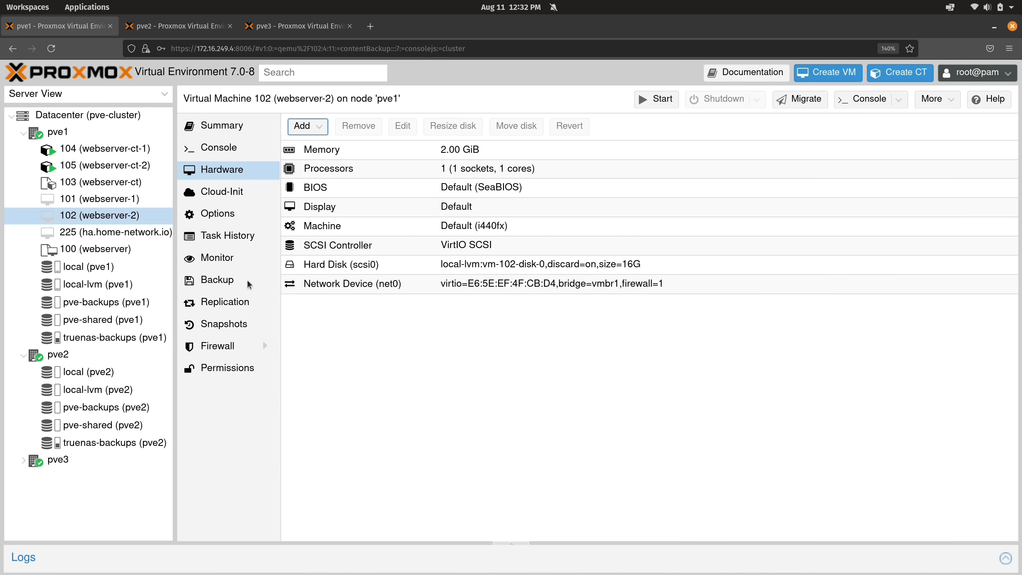
# Remove the CD/DVD drive from VM 101's hardware
pyautogui.click(121, 199)
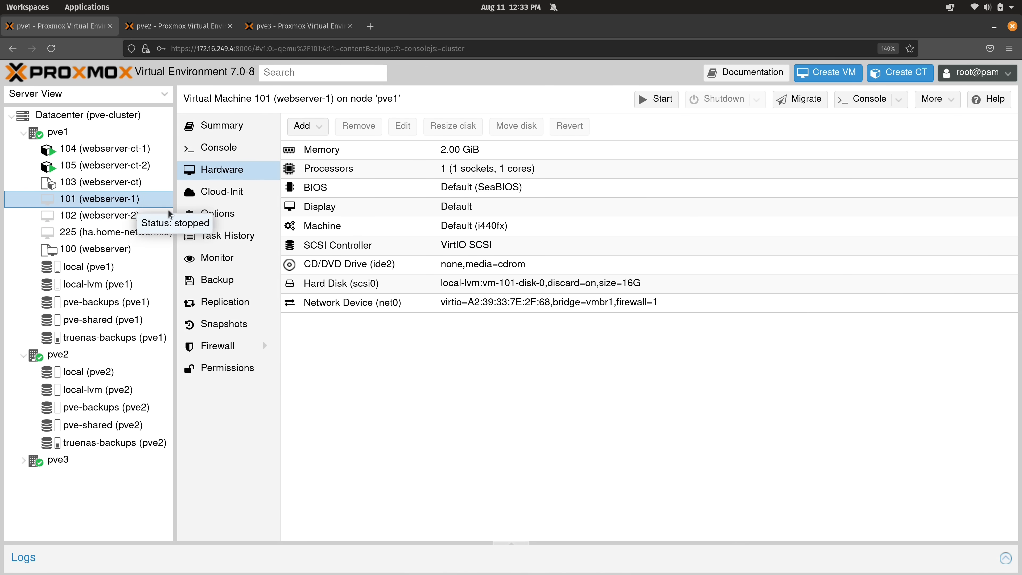
pyautogui.click(373, 269)
pyautogui.click(359, 126)
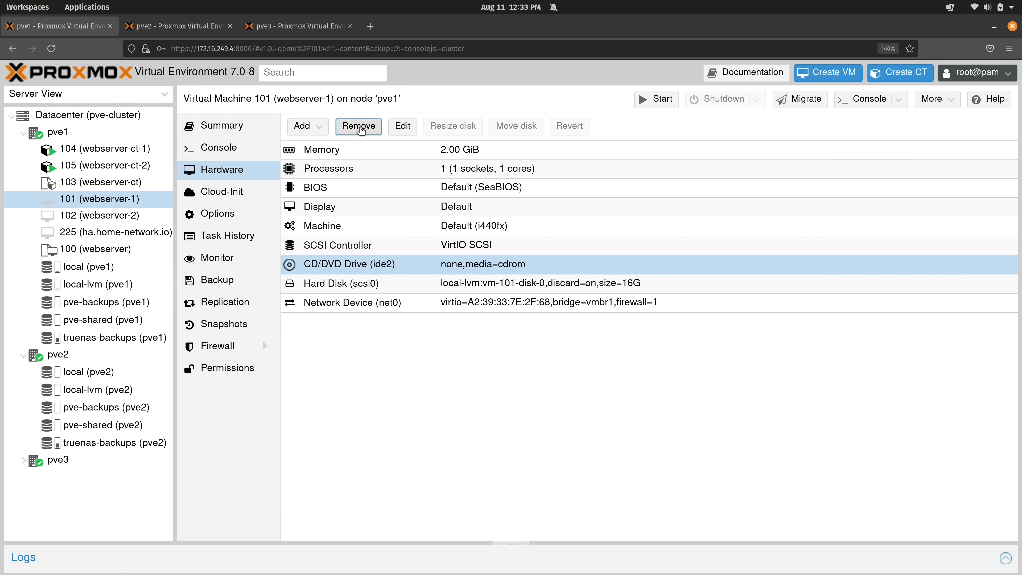
pyautogui.click(479, 349)
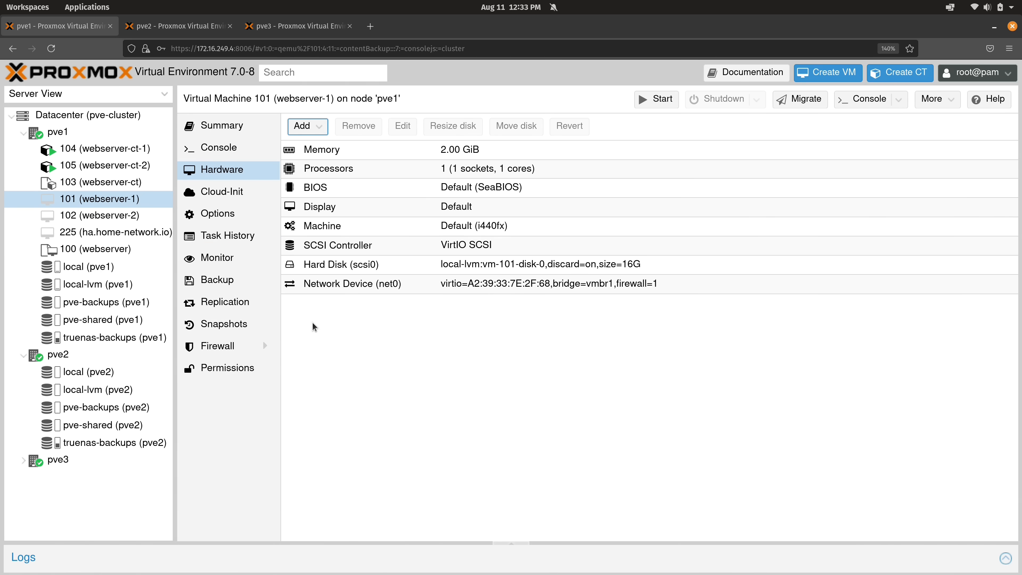
# Start VM 102 (webserver-2) from its context menu
pyautogui.rightClick(133, 200)
pyautogui.press('Escape')
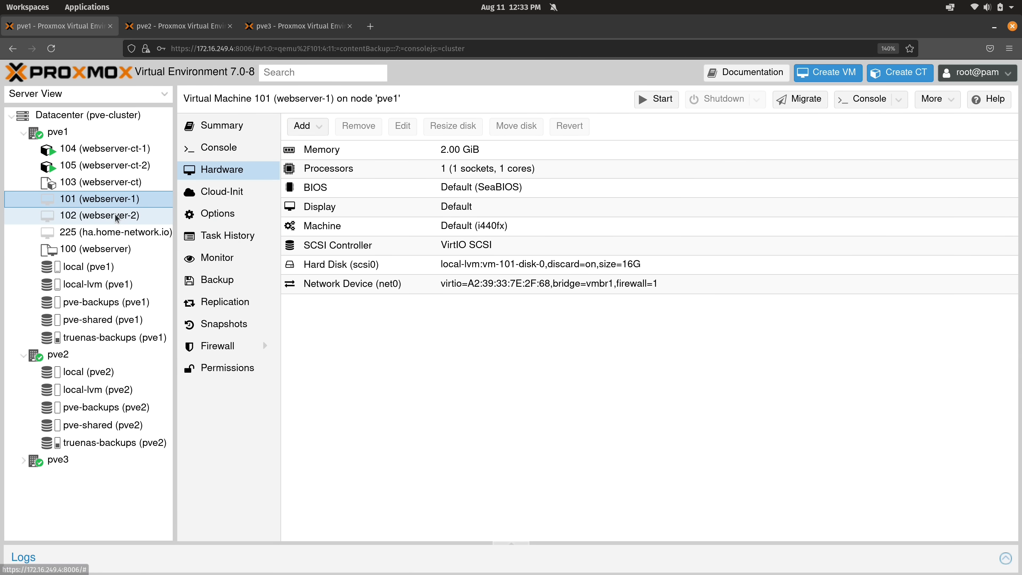
pyautogui.rightClick(117, 217)
pyautogui.click(134, 247)
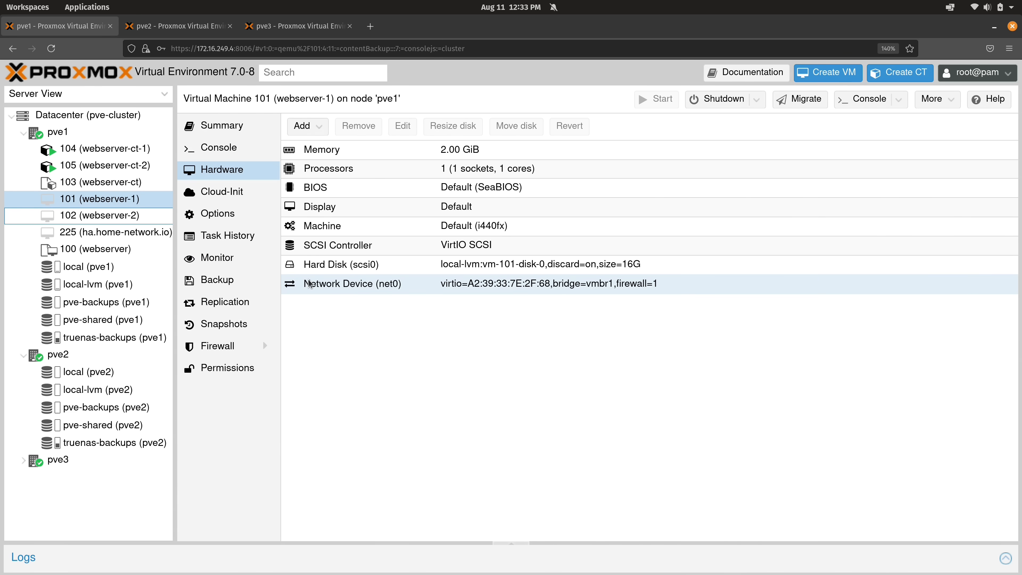
# Check the ping to 10.10.10.205 and open VM 101's console showing the login prompt
pyautogui.press('ctrl+super+Down')
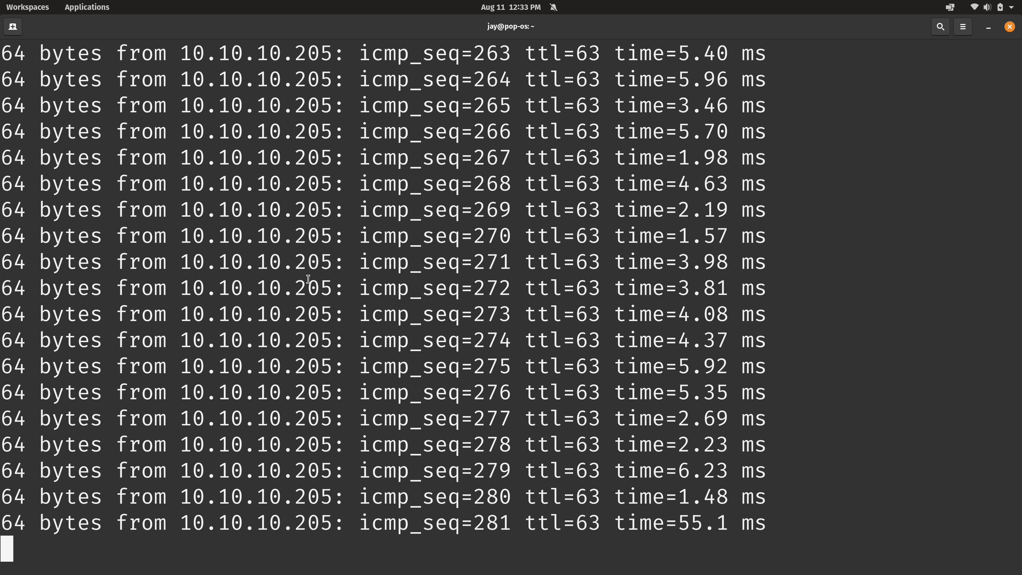
pyautogui.press('super+ctrl+Up')
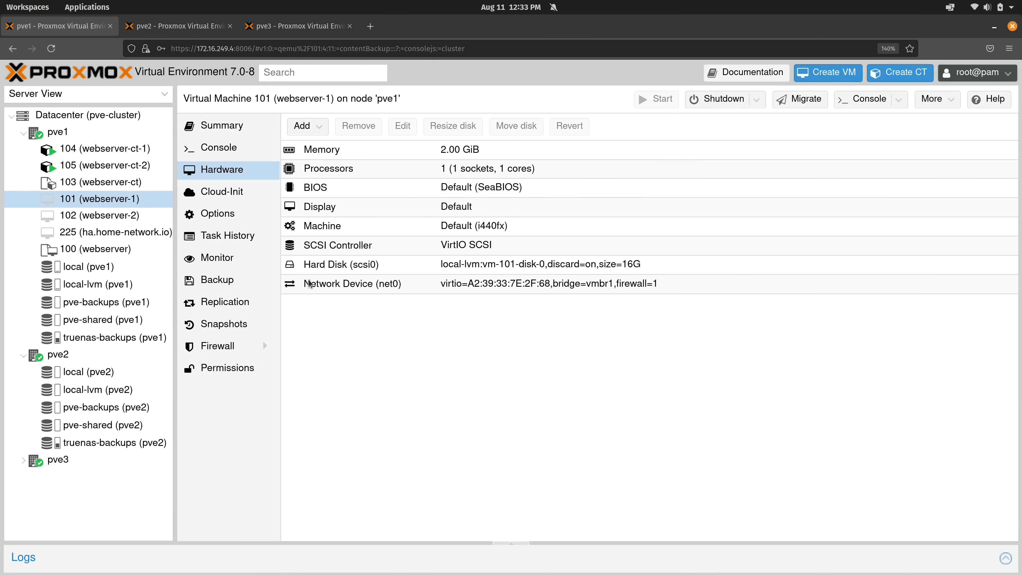
pyautogui.click(242, 149)
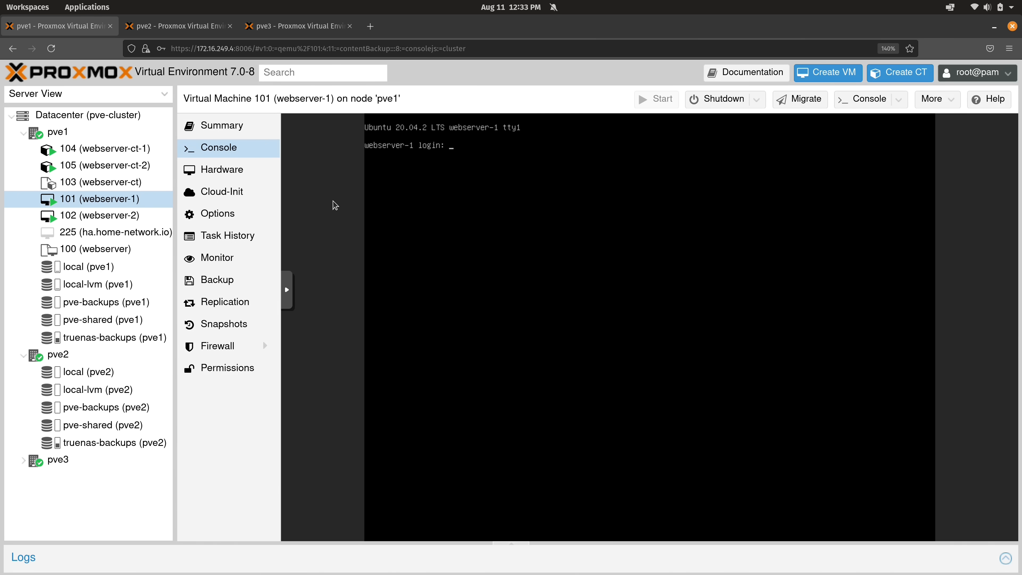
pyautogui.hotkey('alt', 'Tab')
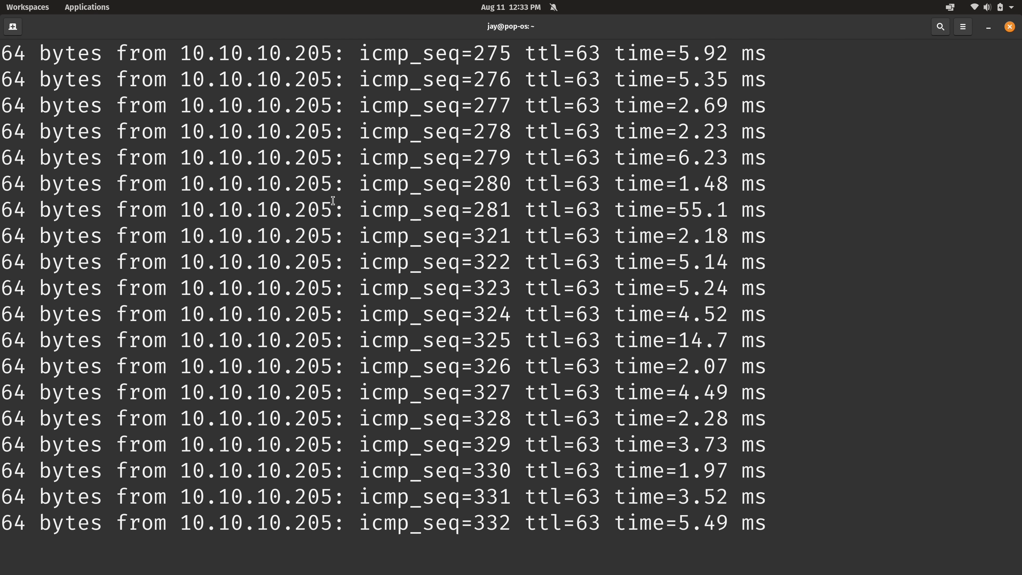
pyautogui.hotkey('alt', 'Tab')
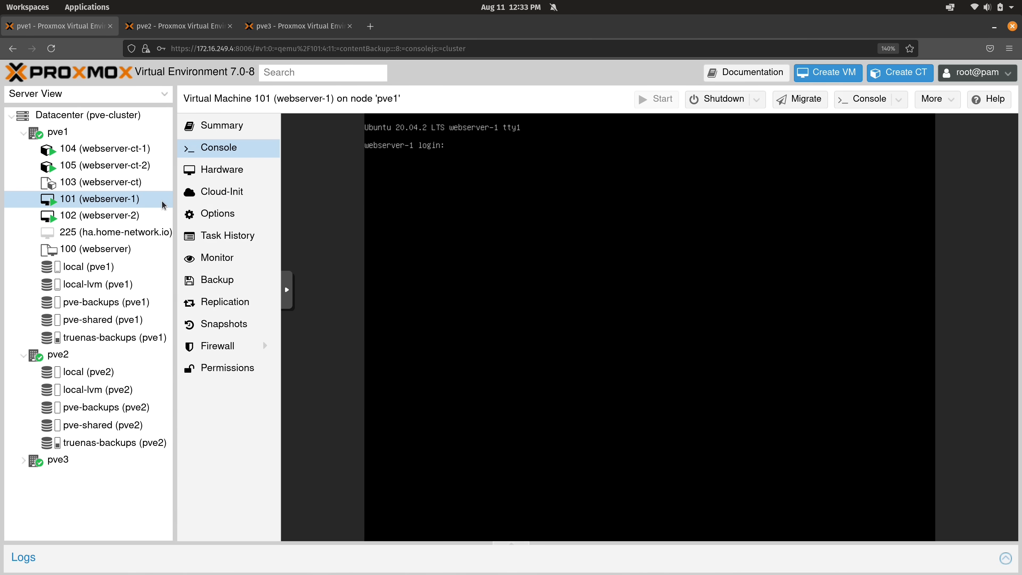
# Migrate VM 101 online from pve1 to pve2 with target storage local-lvm
pyautogui.rightClick(137, 203)
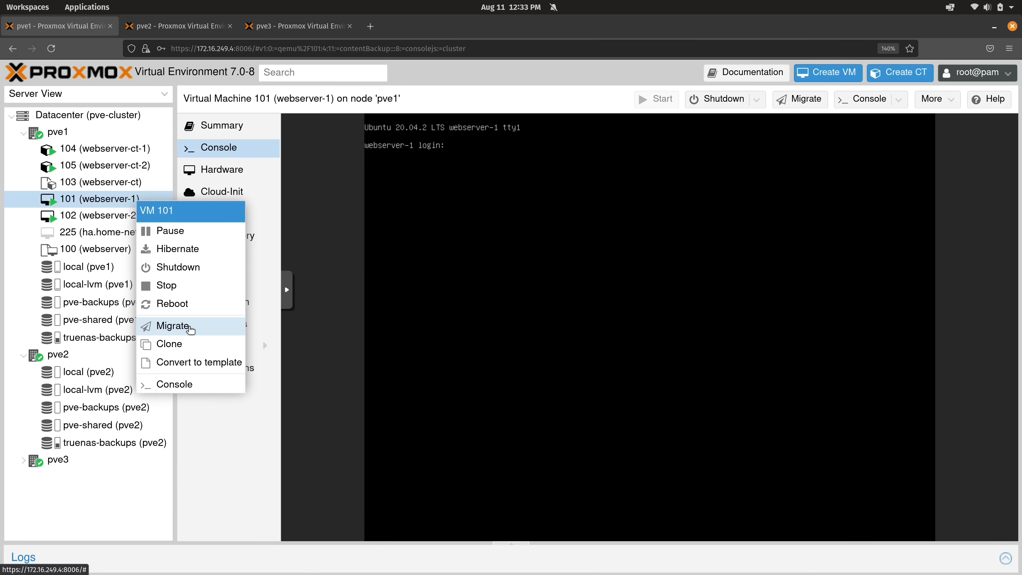
pyautogui.click(189, 326)
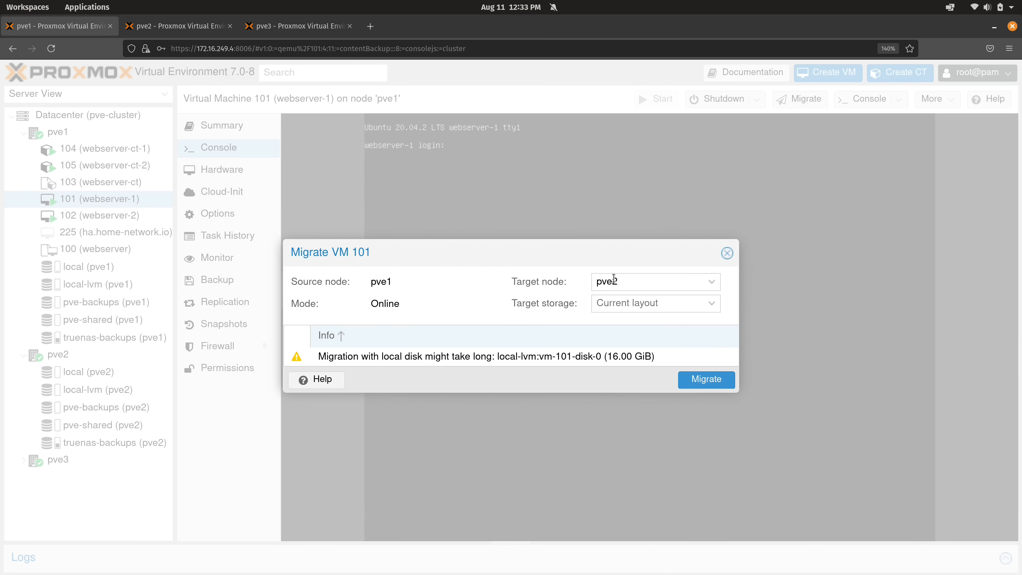
pyautogui.click(617, 305)
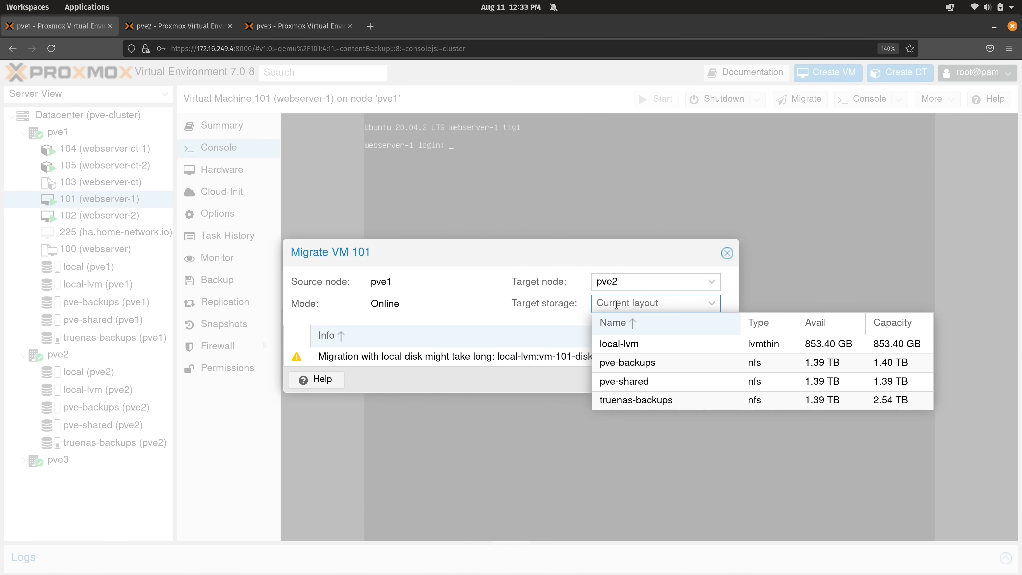
pyautogui.click(659, 344)
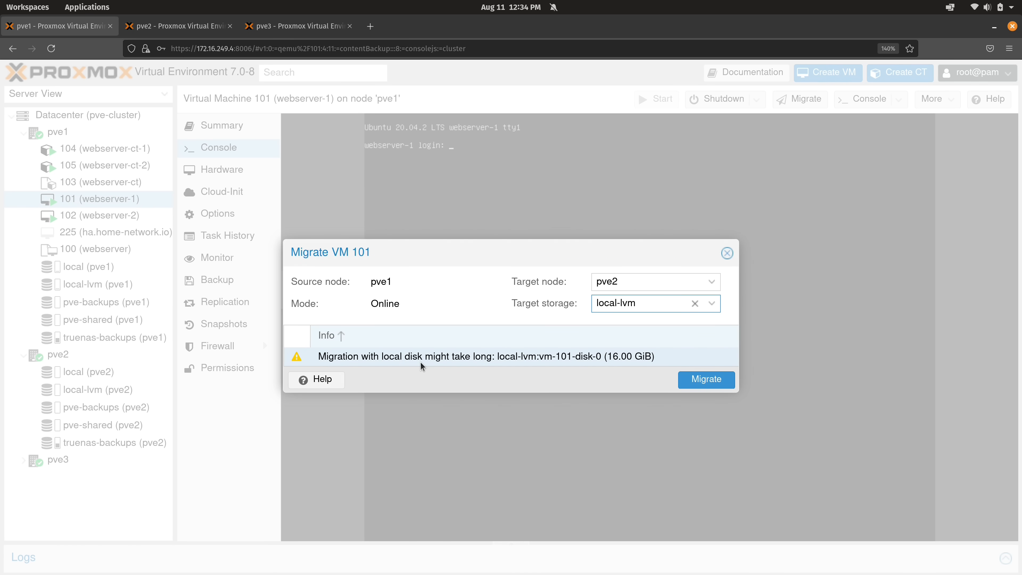
pyautogui.click(714, 381)
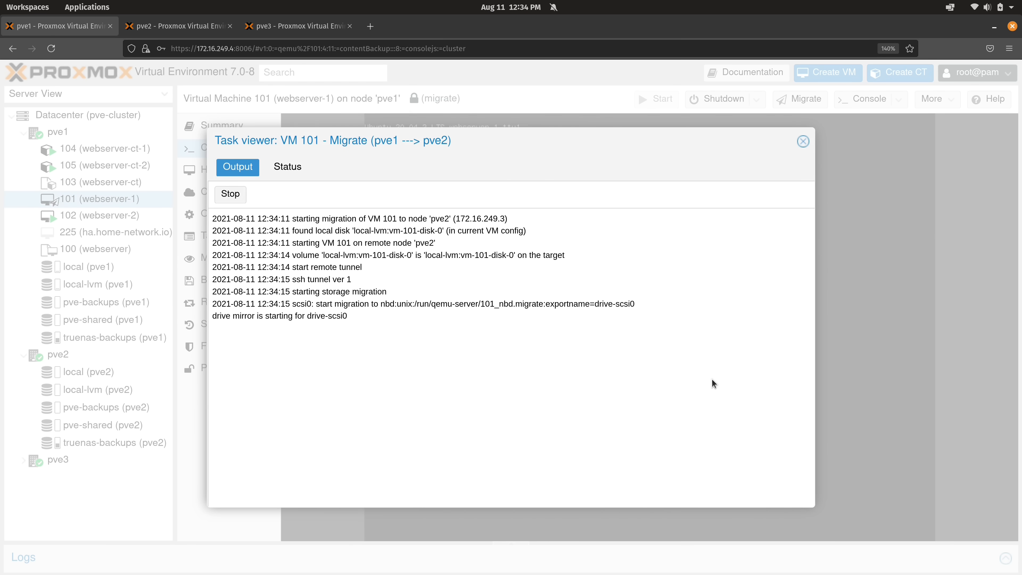
# Watch the ping output alongside VM 101's migration log until it reports TASK OK
pyautogui.hotkey('alt', 'Tab')
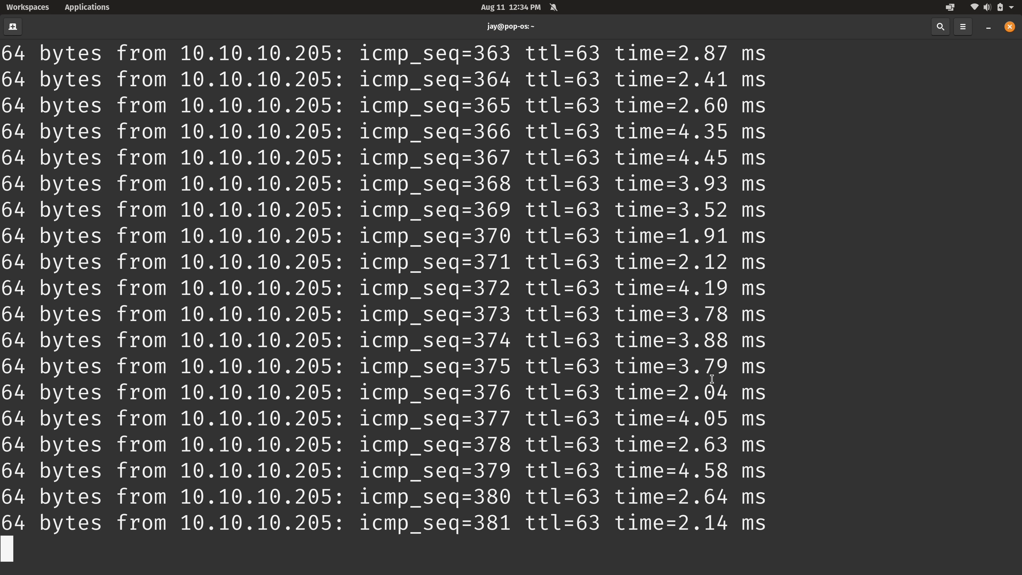
pyautogui.hotkey('alt', 'Tab')
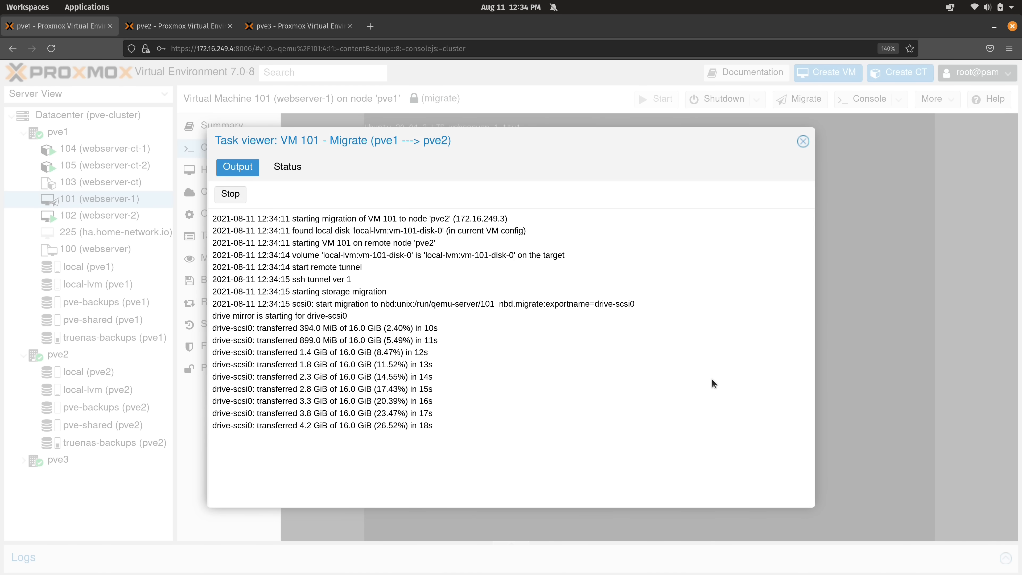
pyautogui.press('super+ctrl+Down')
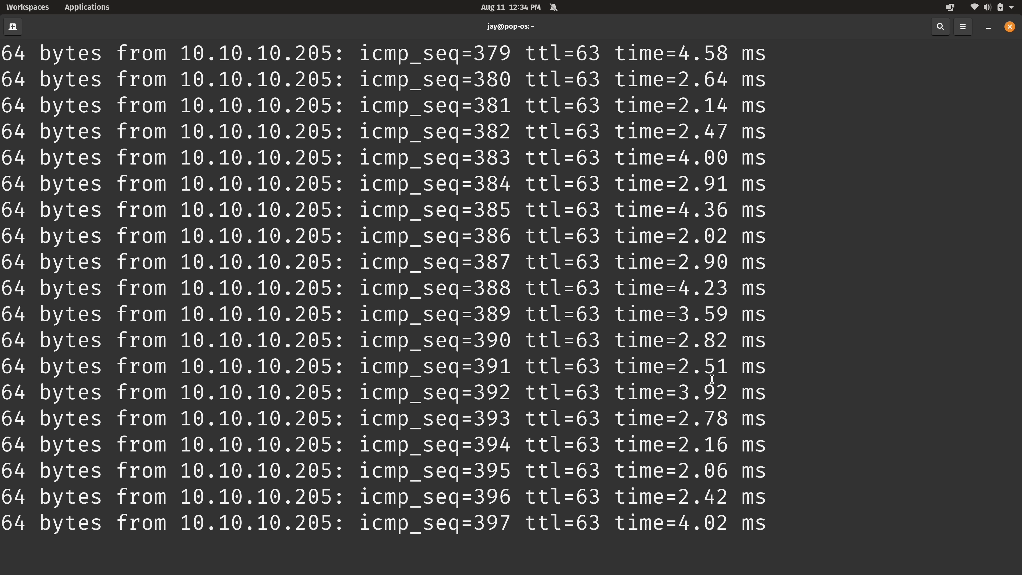
pyautogui.press('super+ctrl+Up')
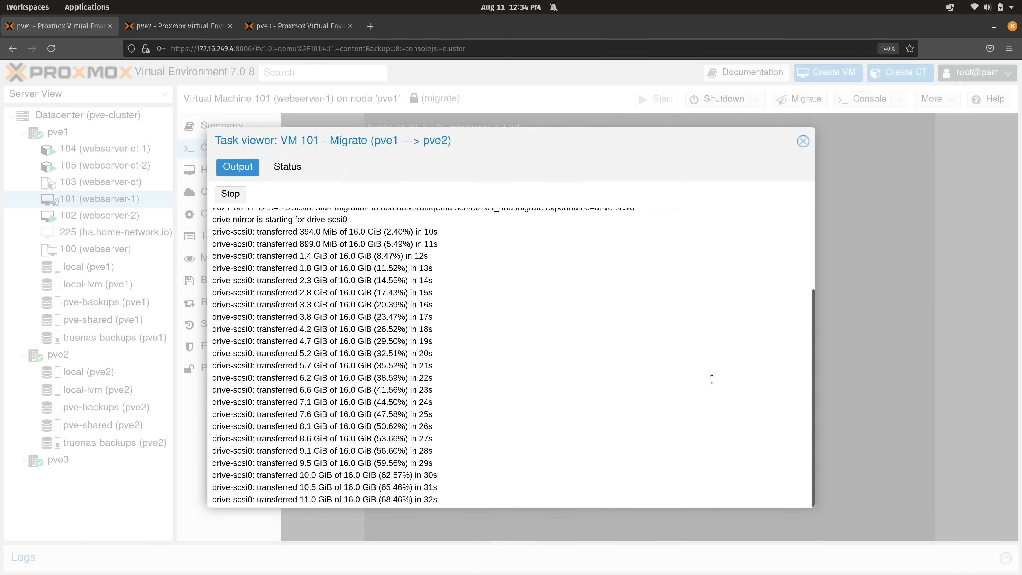
pyautogui.press('super+ctrl+Down')
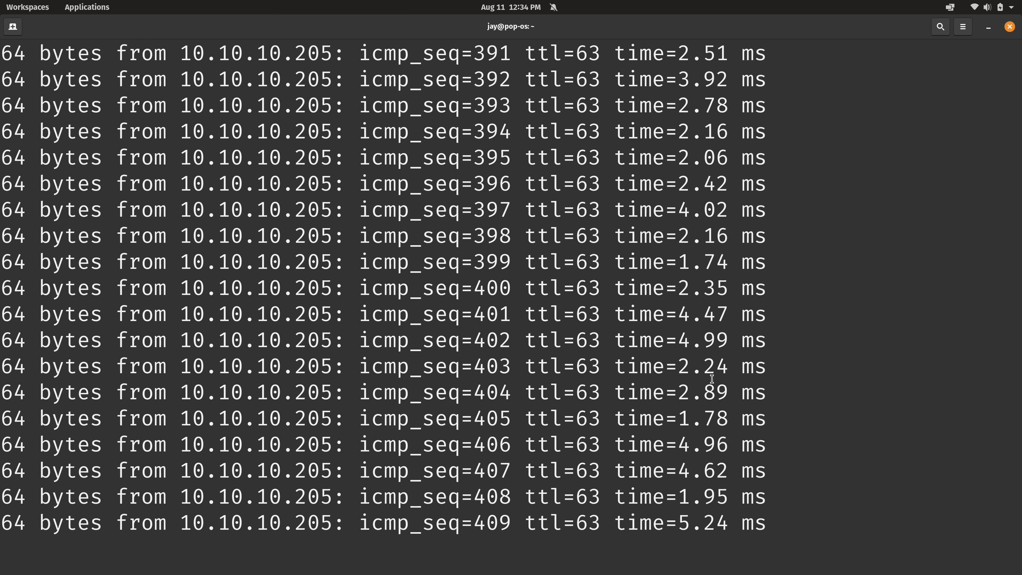
pyautogui.press('super+ctrl+Up')
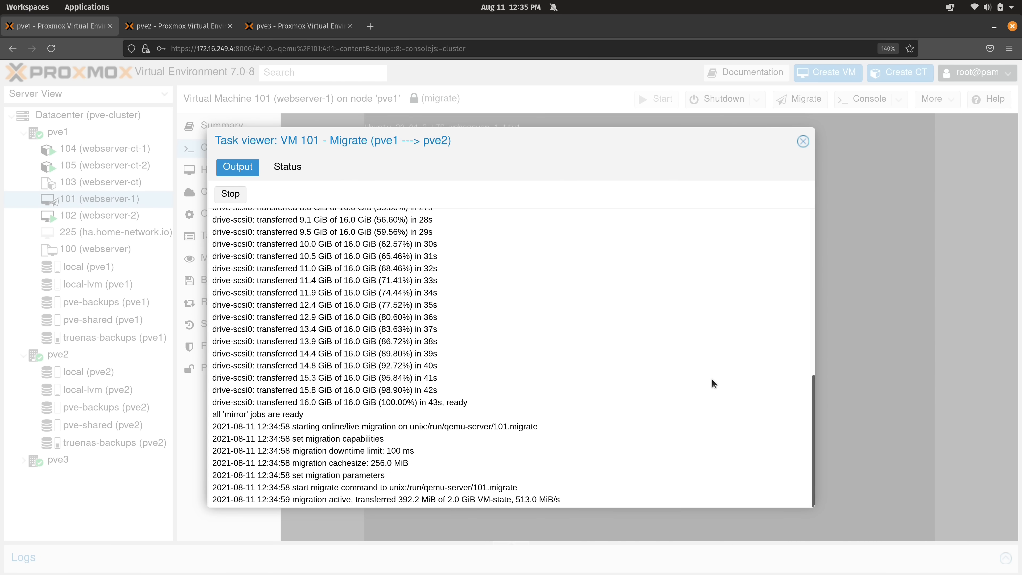
pyautogui.hotkey('alt', 'Tab')
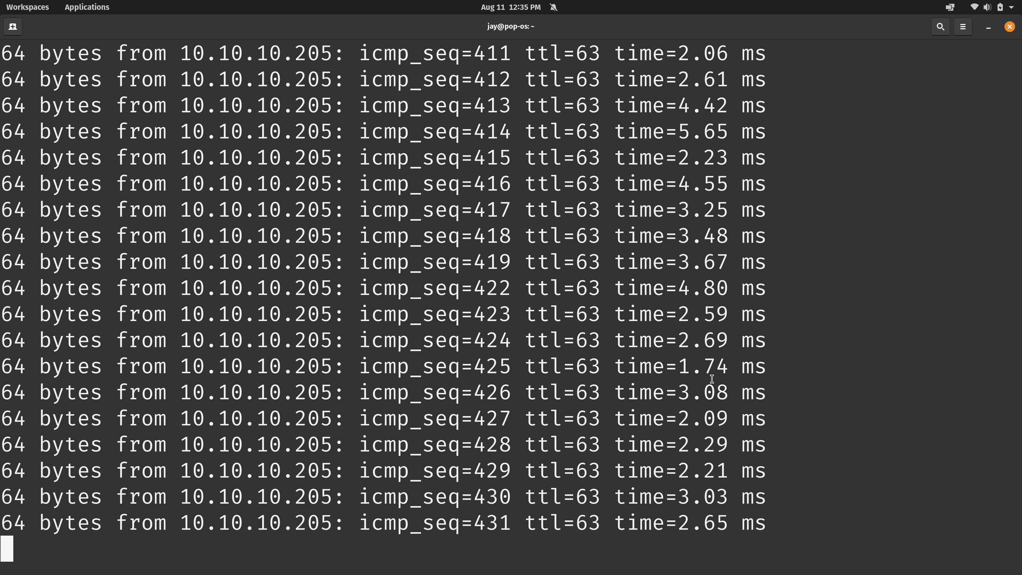
pyautogui.hotkey('alt', 'Tab')
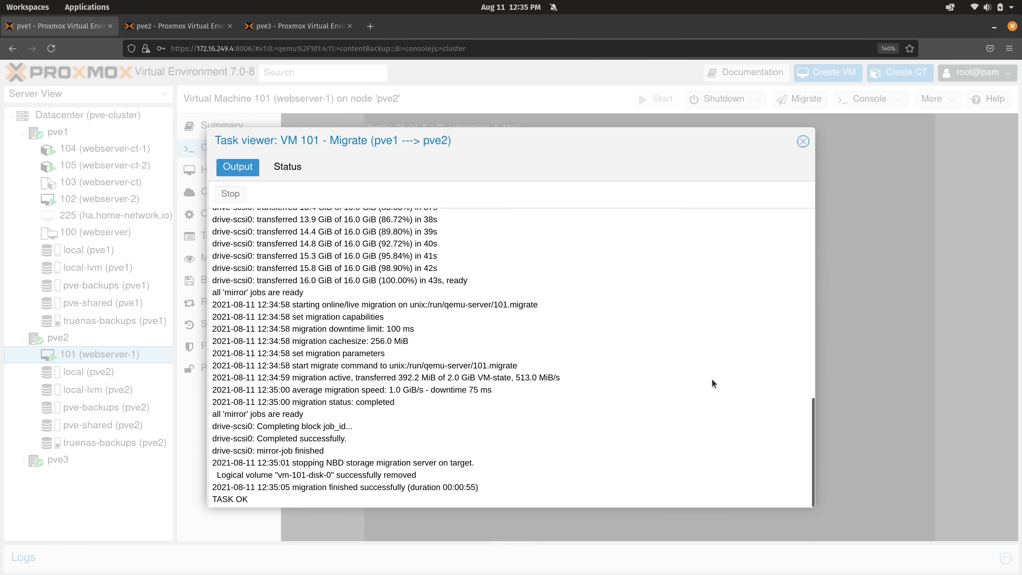
# Close VM 101's finished log and migrate VM 102 online to pve2 onto local-lvm
pyautogui.click(804, 140)
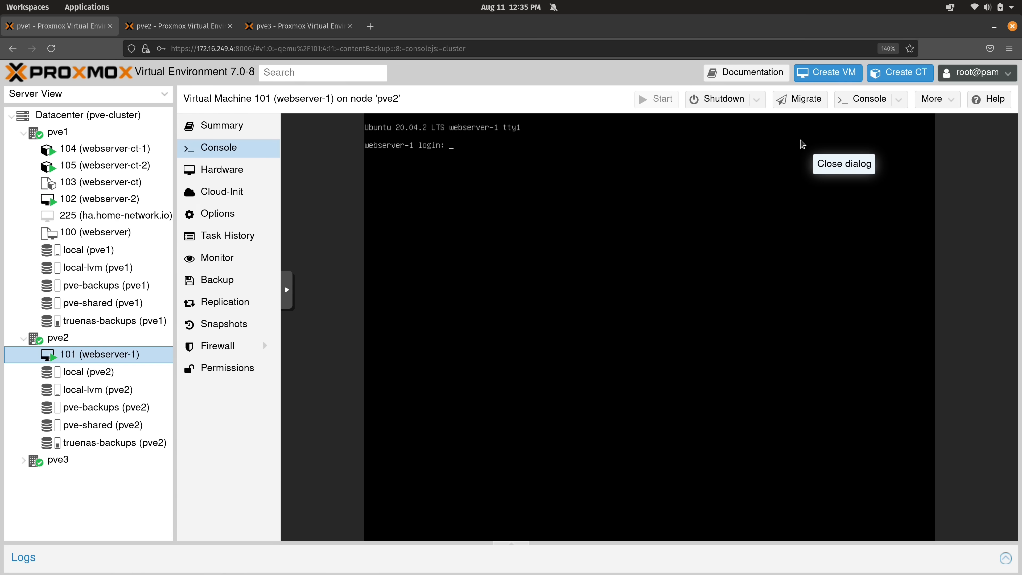
pyautogui.rightClick(123, 202)
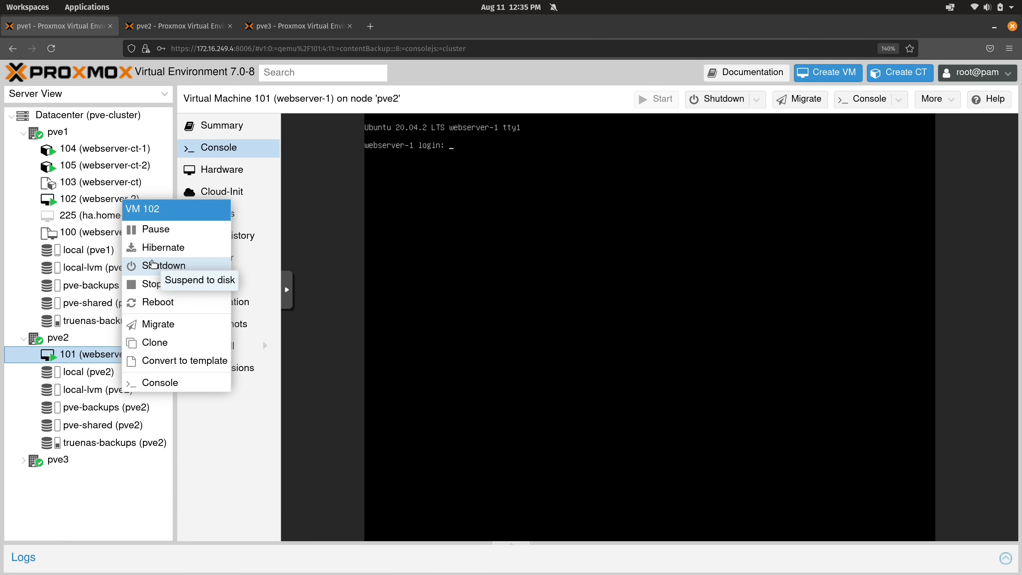
pyautogui.click(166, 323)
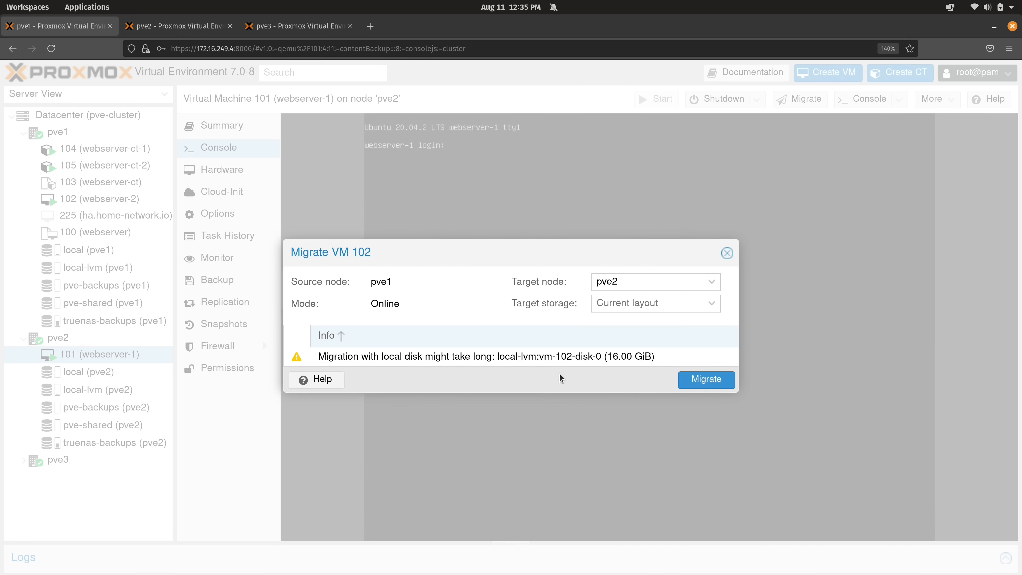
pyautogui.click(689, 304)
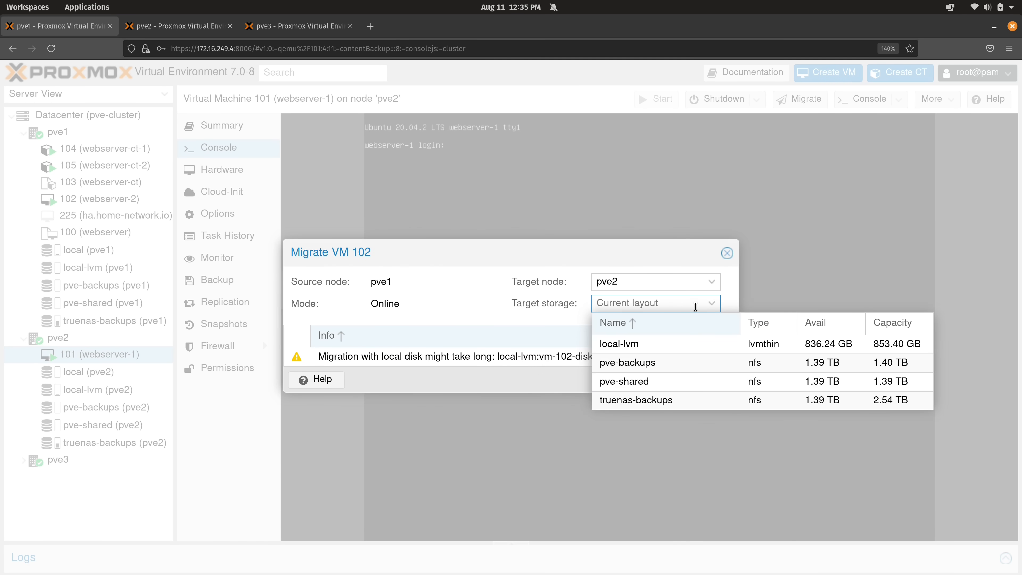
pyautogui.click(663, 343)
pyautogui.click(716, 383)
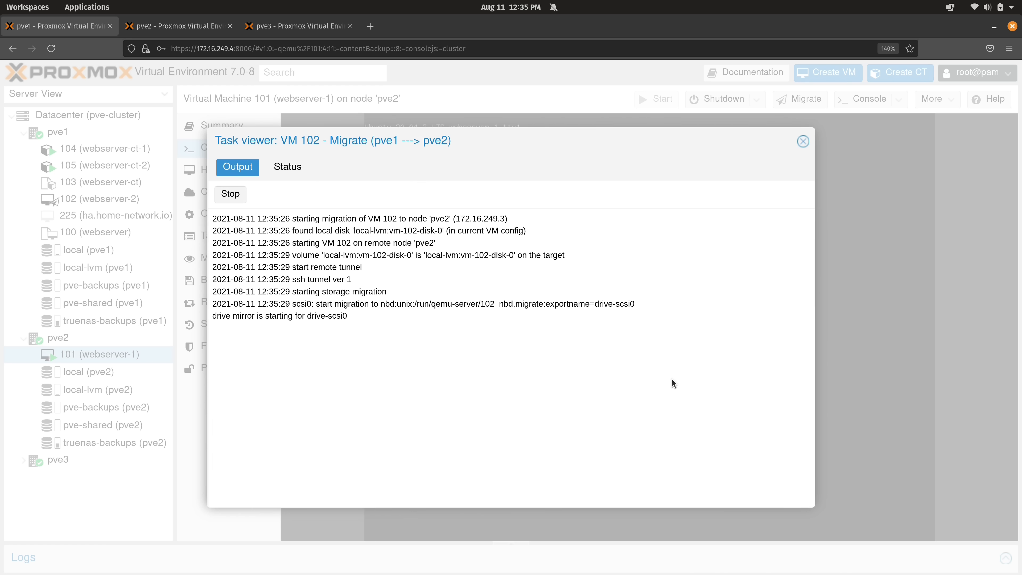
pyautogui.click(803, 141)
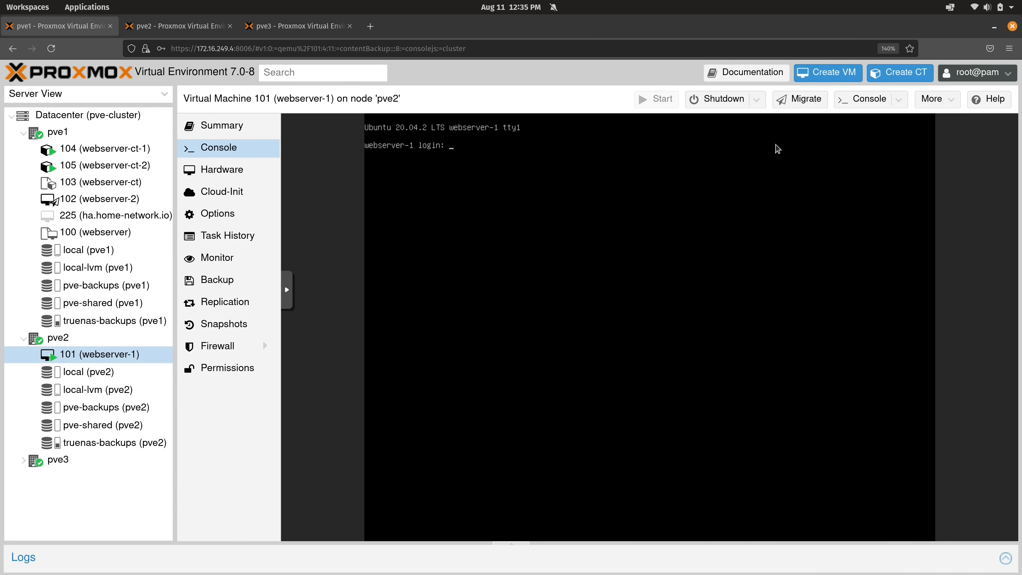
pyautogui.moveTo(56, 205)
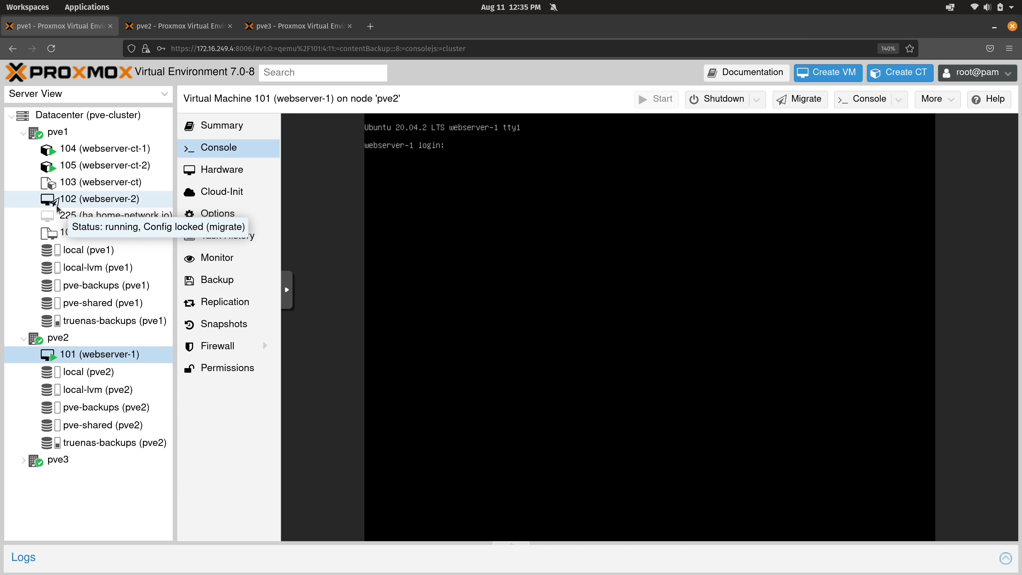